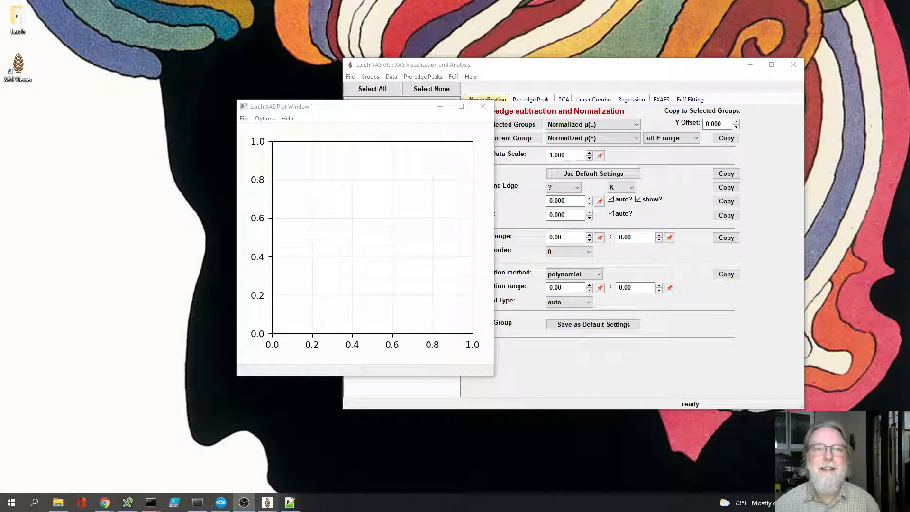
Move the empty plot window clear of the normalization controls and switch to the Chrome window with the CCDC structure page
drag(335, 115, 212, 147)
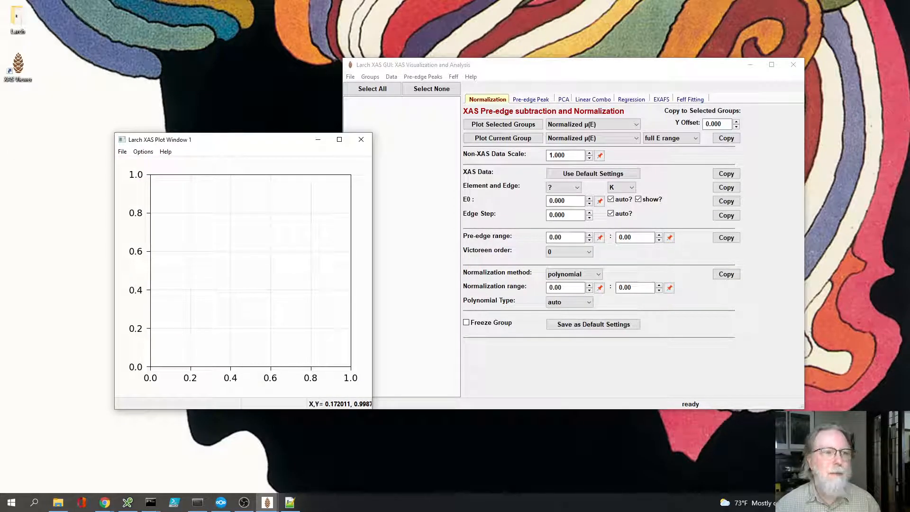
key(alt+Tab)
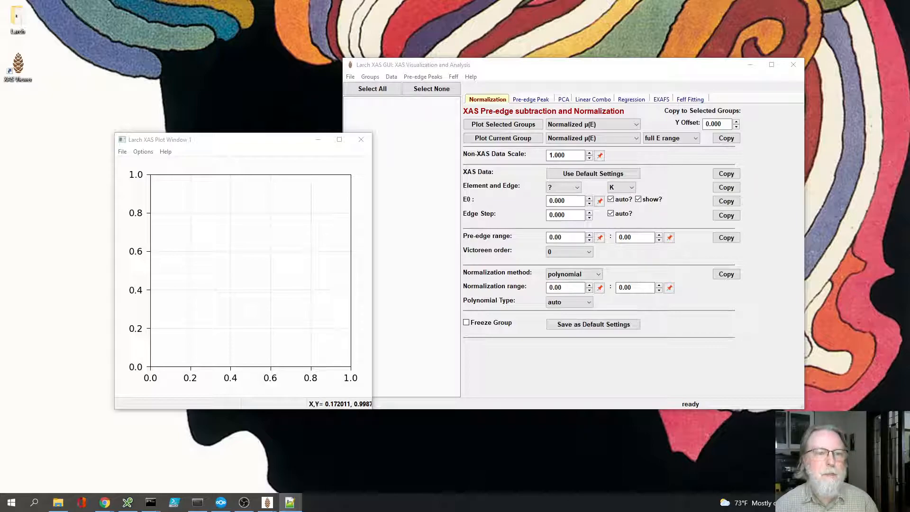
key(alt+Tab)
drag(0, 119, 281, 81)
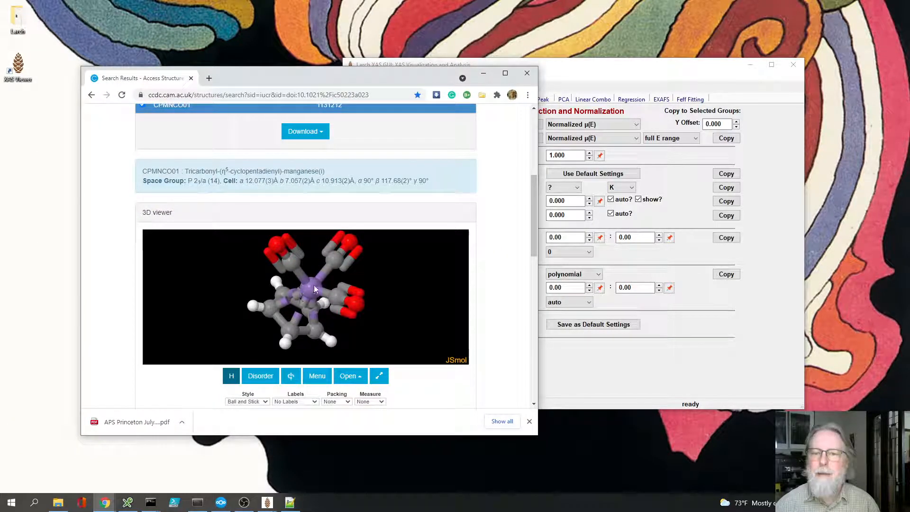
Rotate the cyclopentadienyl manganese tricarbonyl structure to examine the Mn atom, ring and carbonyl groups, and move the browser out of view
mouse_move(309, 289)
mouse_down()
mouse_move(320, 289)
mouse_move(309, 280)
mouse_up()
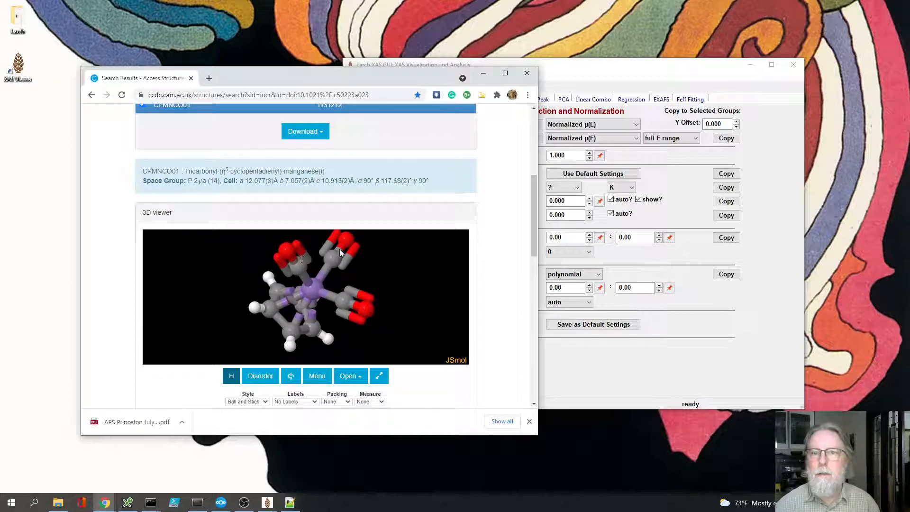
drag(307, 291, 268, 315)
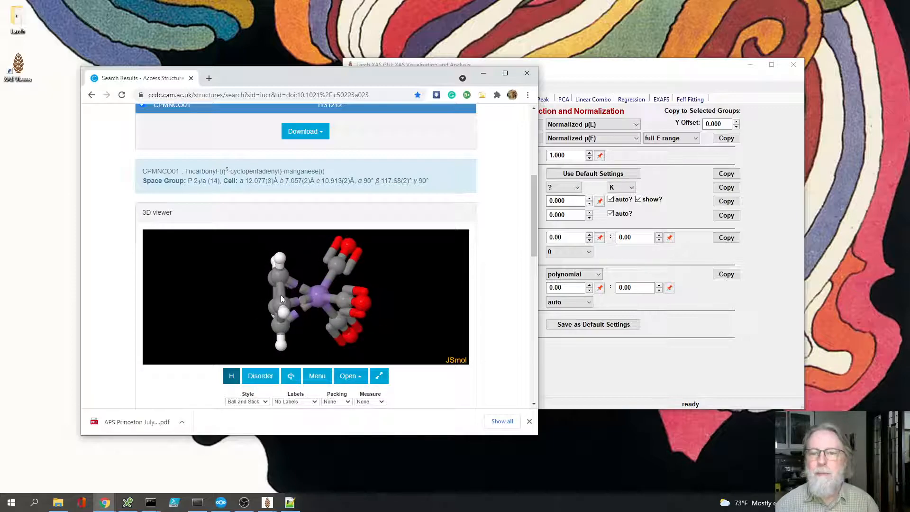
drag(311, 300, 253, 271)
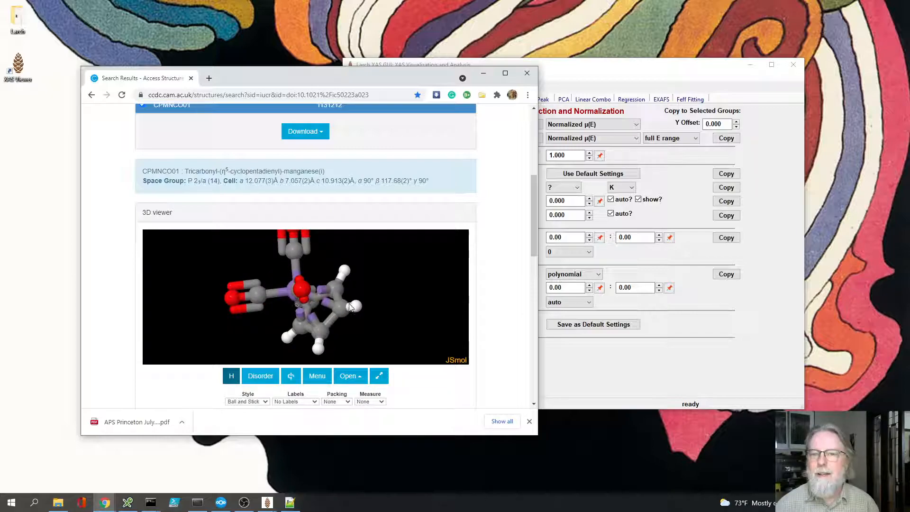
drag(365, 302, 271, 320)
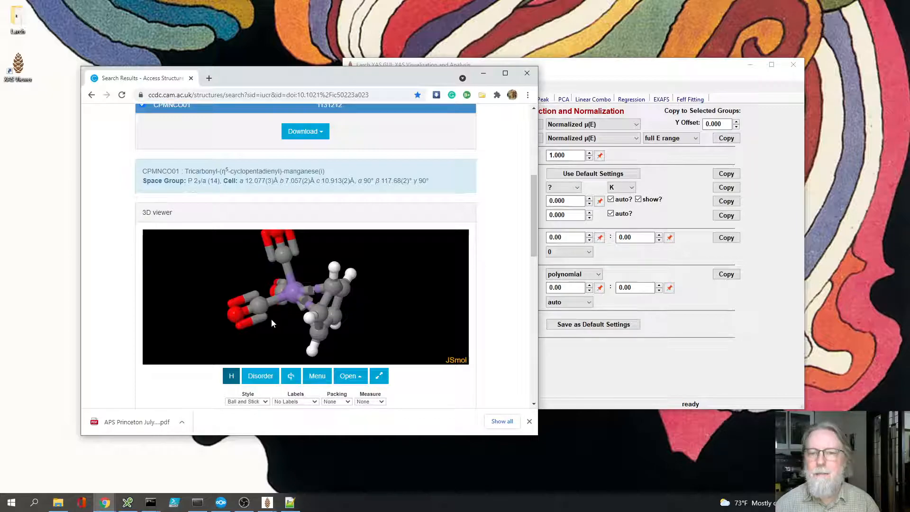
drag(289, 311, 246, 335)
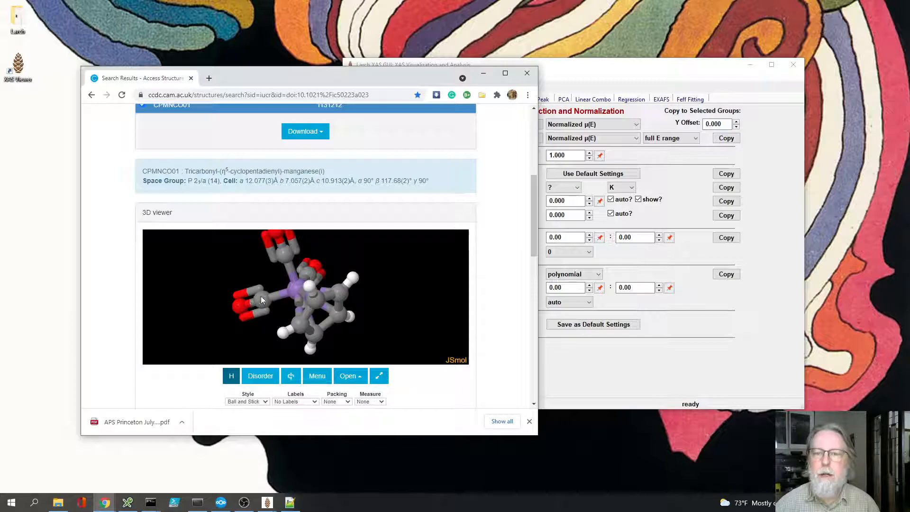
mouse_move(237, 304)
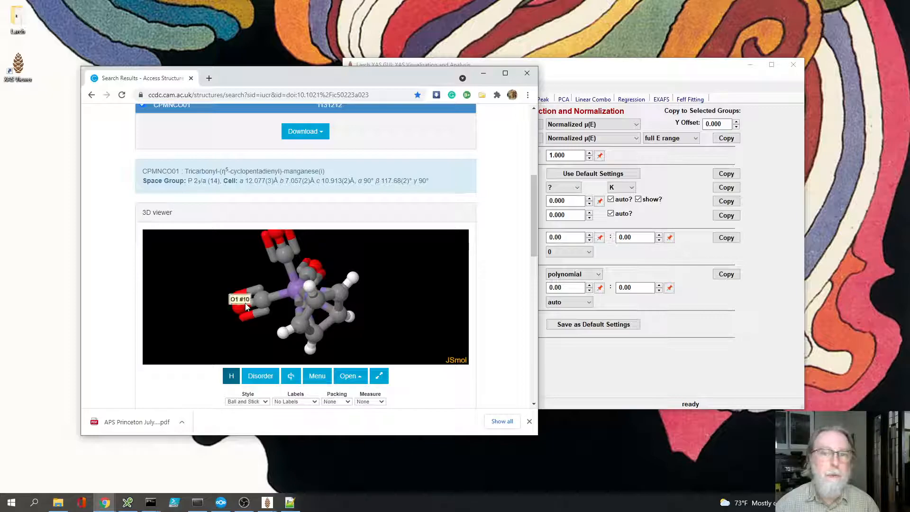
drag(300, 283, 411, 341)
drag(323, 299, 406, 303)
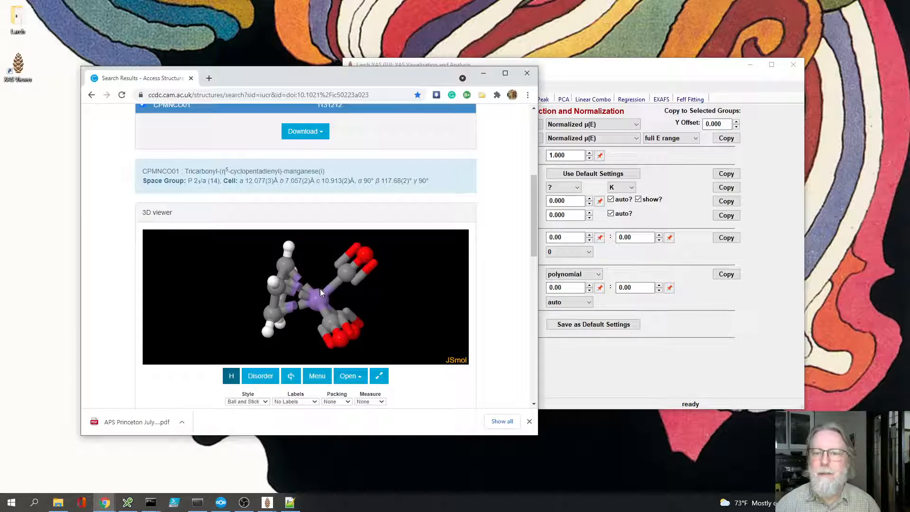
drag(328, 310, 357, 287)
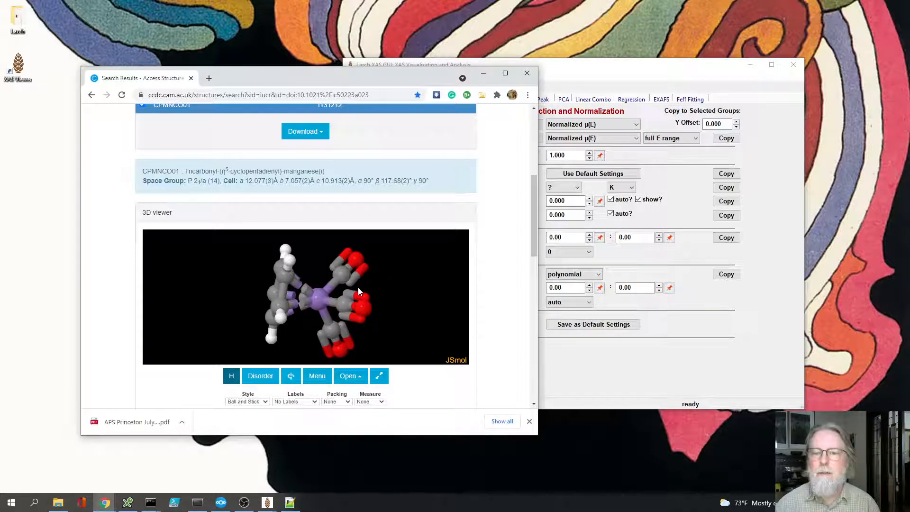
drag(396, 75, 0, 98)
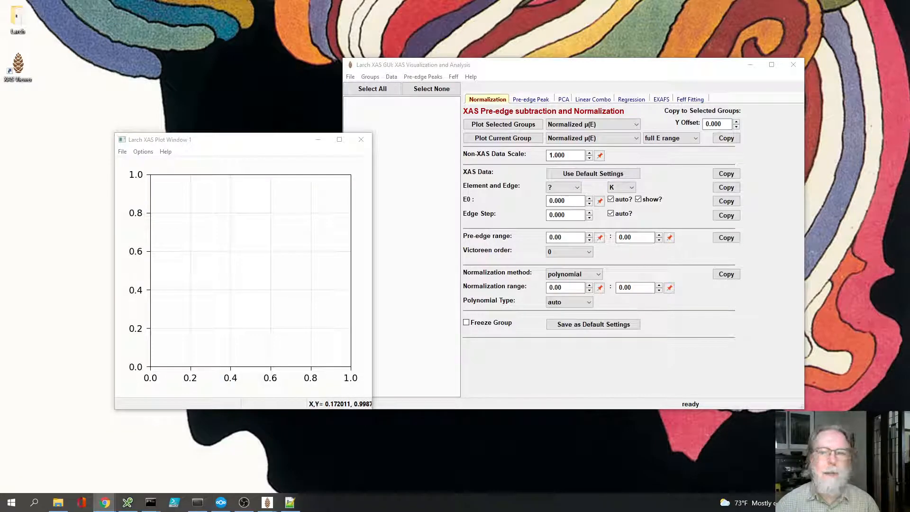
Open the data file MnCpCO3.dat from the MnCpCO3 folder in Larch XAS Viewer
click(350, 77)
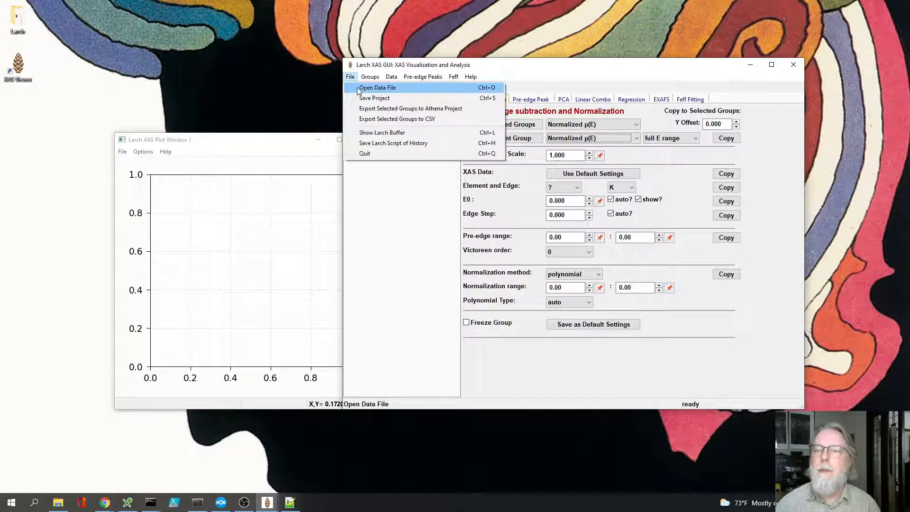
click(359, 91)
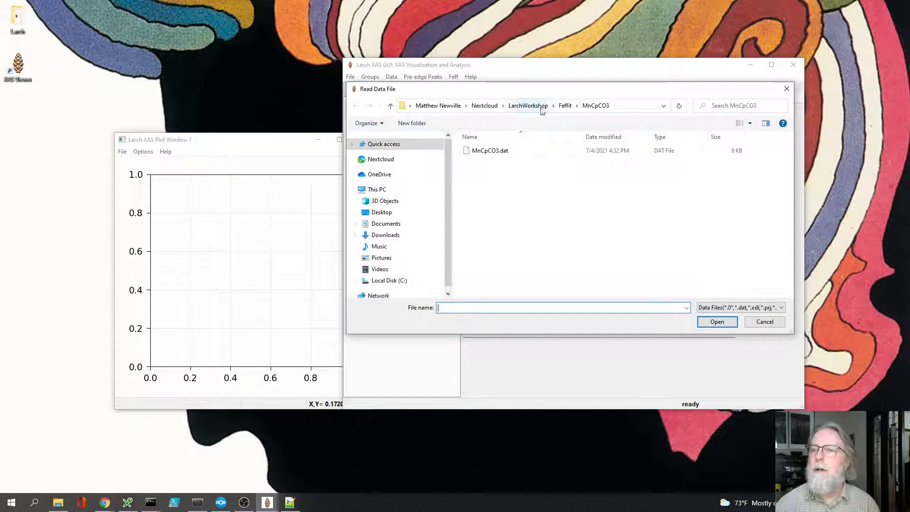
click(486, 152)
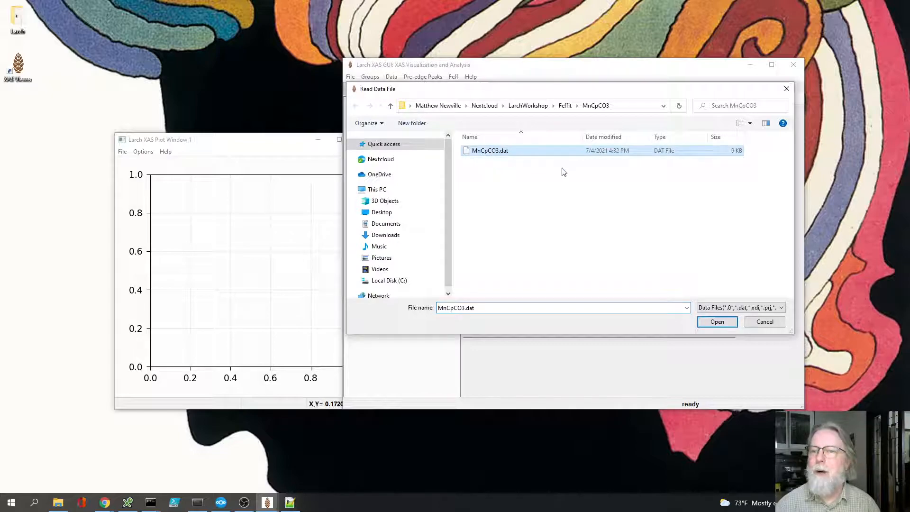
click(716, 322)
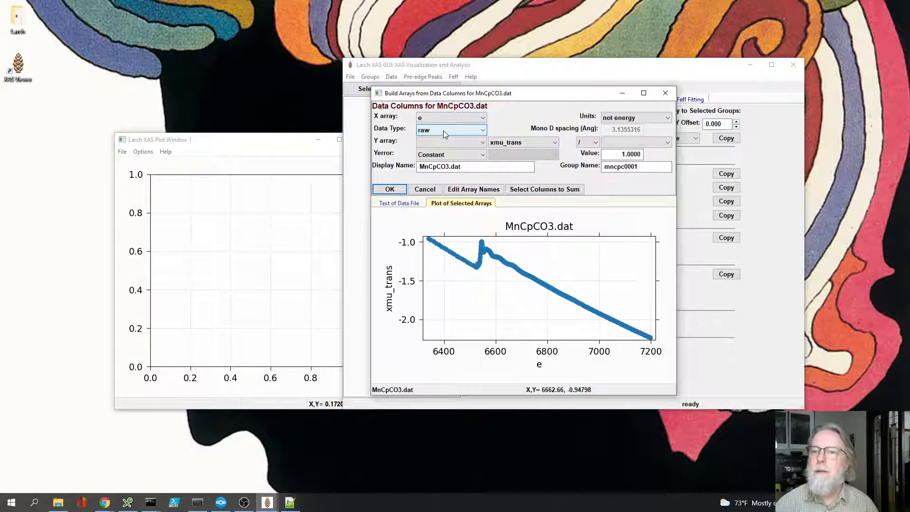
Set the data type to xas and import the MnCpCO3.dat columns
click(428, 130)
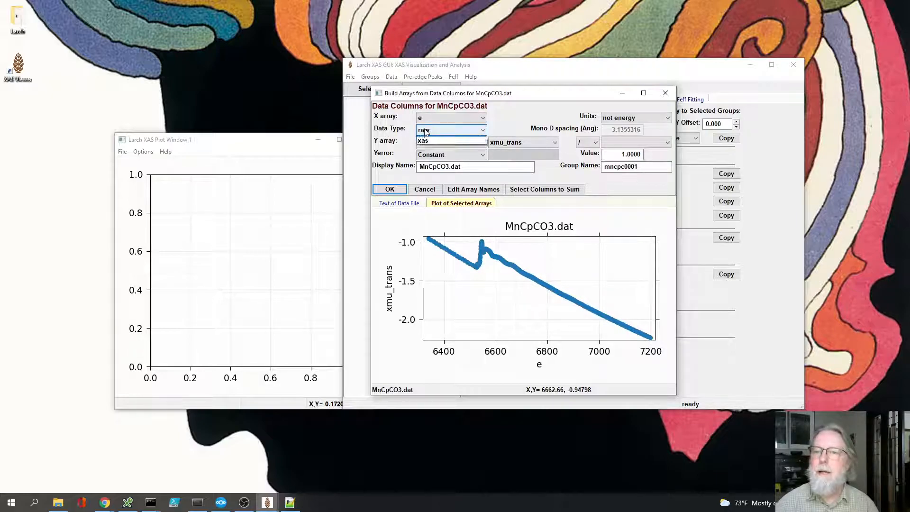
click(428, 148)
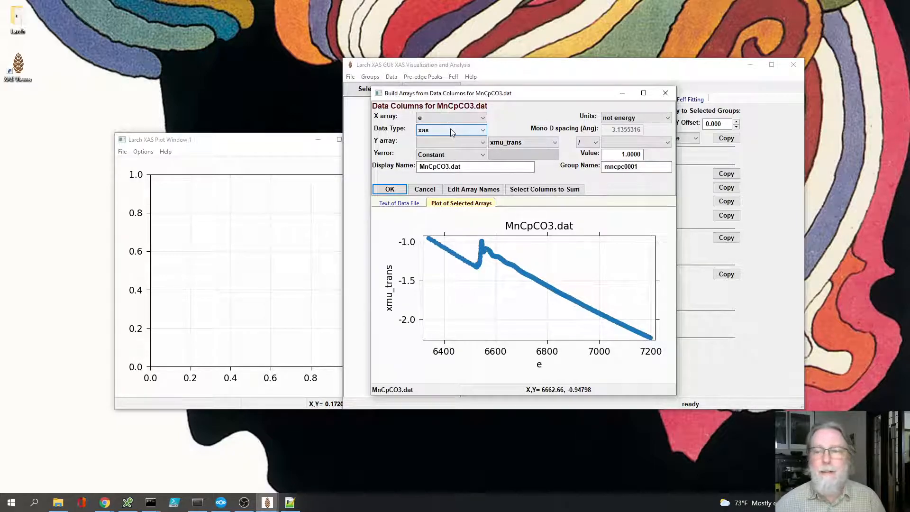
click(392, 193)
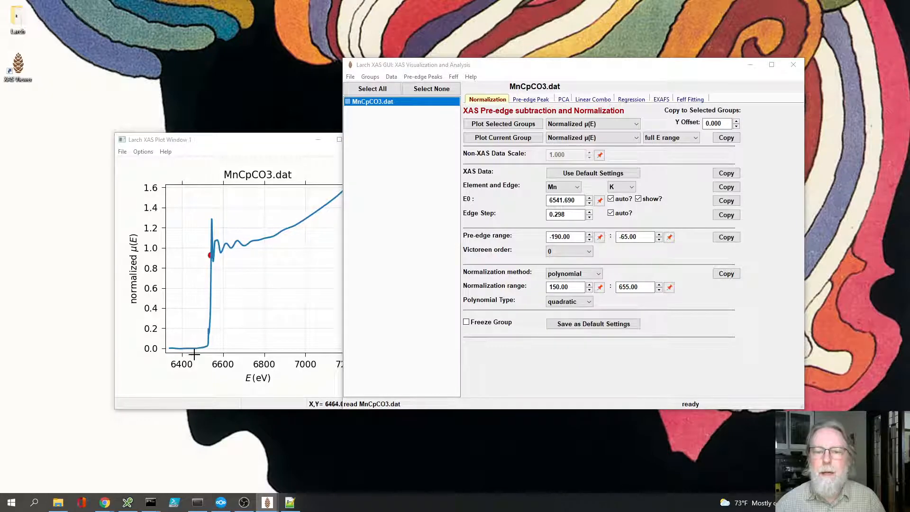
Examine the pre-edge peaks of the normalized spectrum up close and restore the full plot range
drag(239, 211, 239, 293)
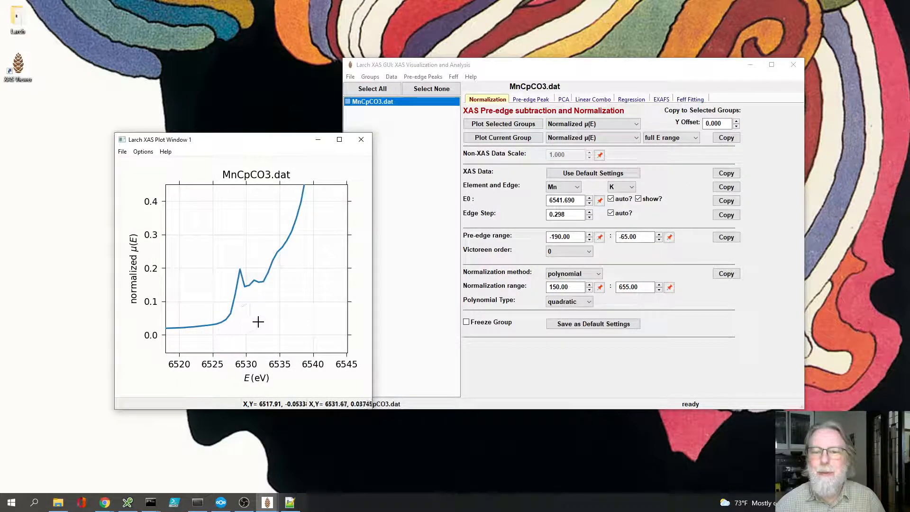
right_click(246, 308)
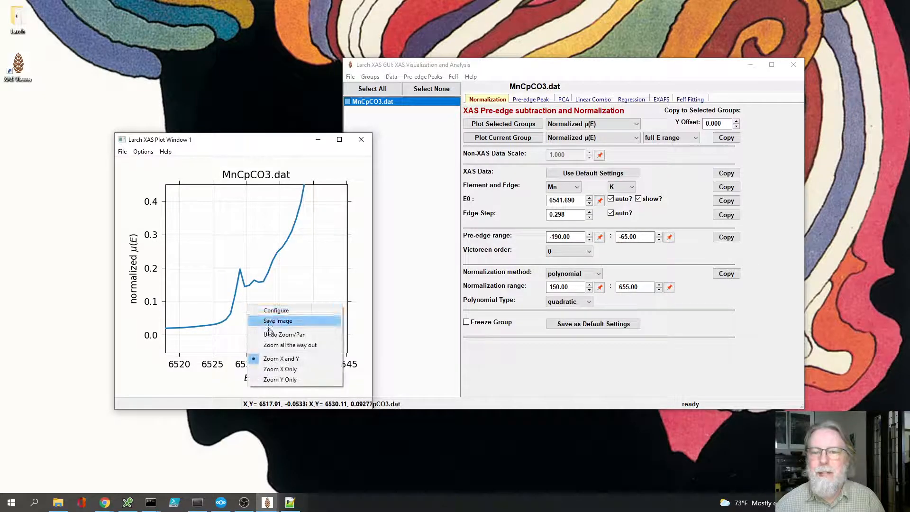
click(289, 344)
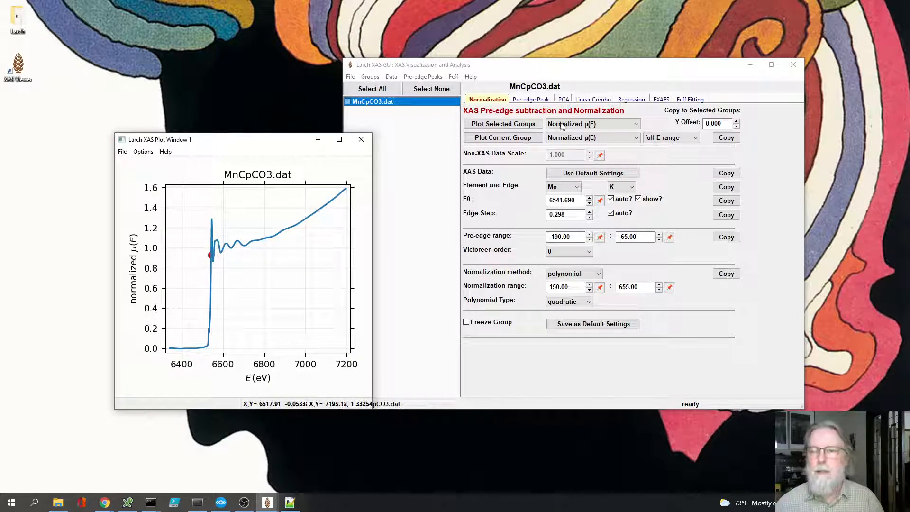
Plot χ(k) for MnCpCO3.dat from the EXAFS analysis, and place the widened plot window beside the main window
click(661, 99)
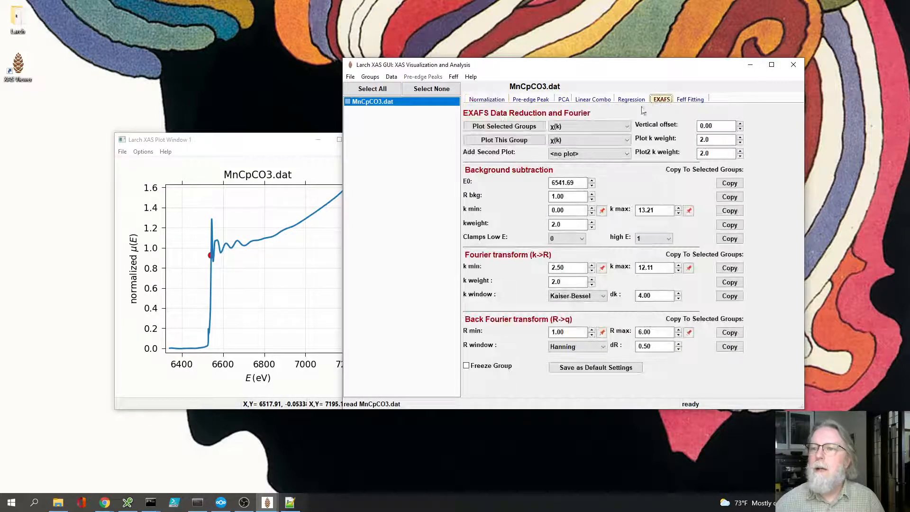
click(510, 141)
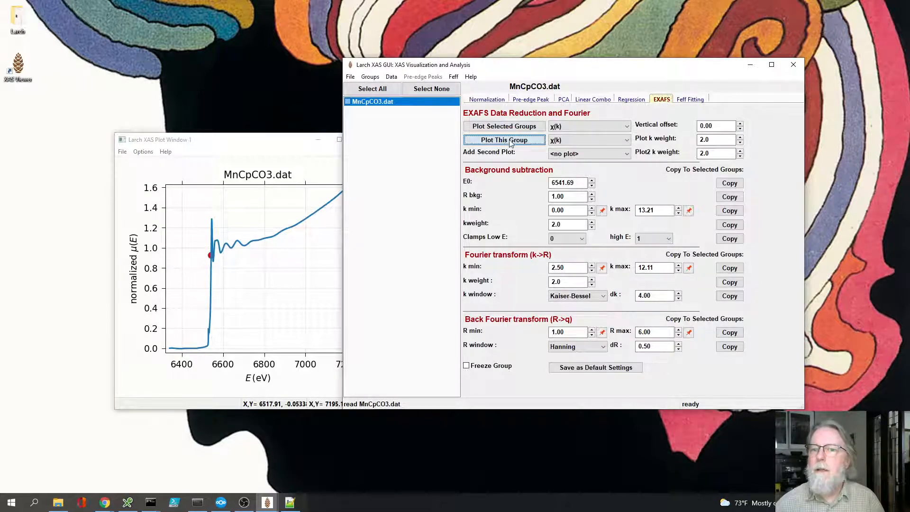
drag(281, 148, 215, 144)
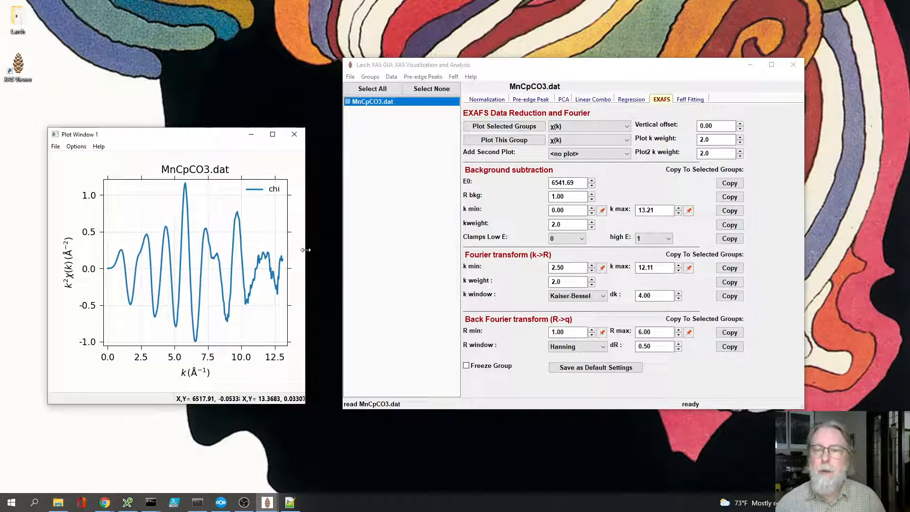
drag(307, 249, 343, 249)
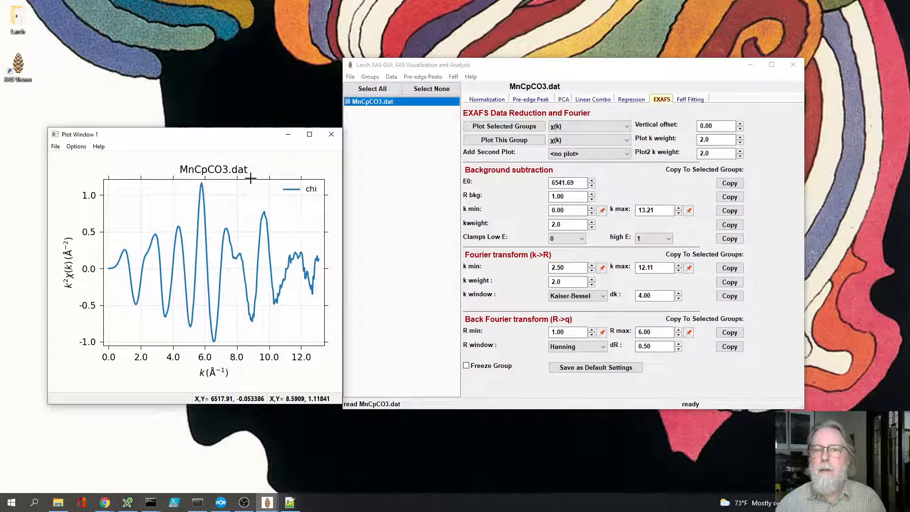
drag(232, 143, 218, 141)
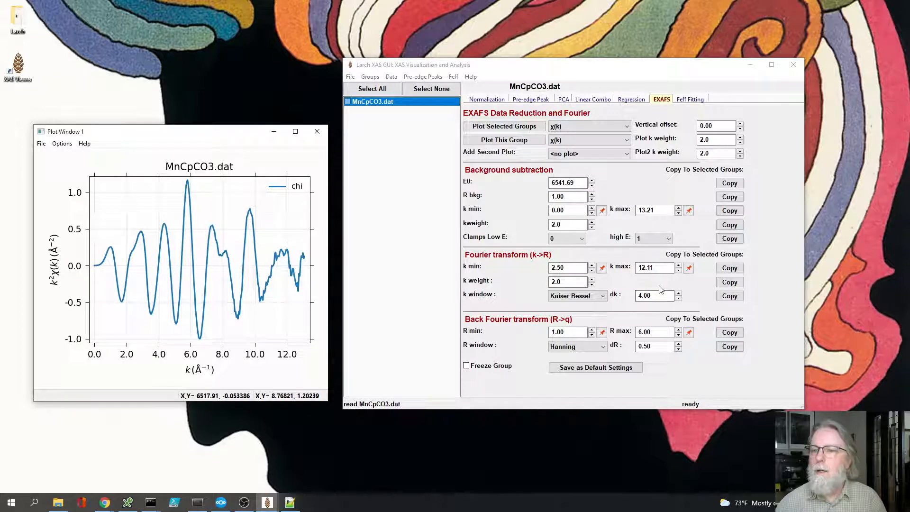
Plot χ(k) + Window(k) for the current group and set the Fourier transform k max to 12.00
click(571, 141)
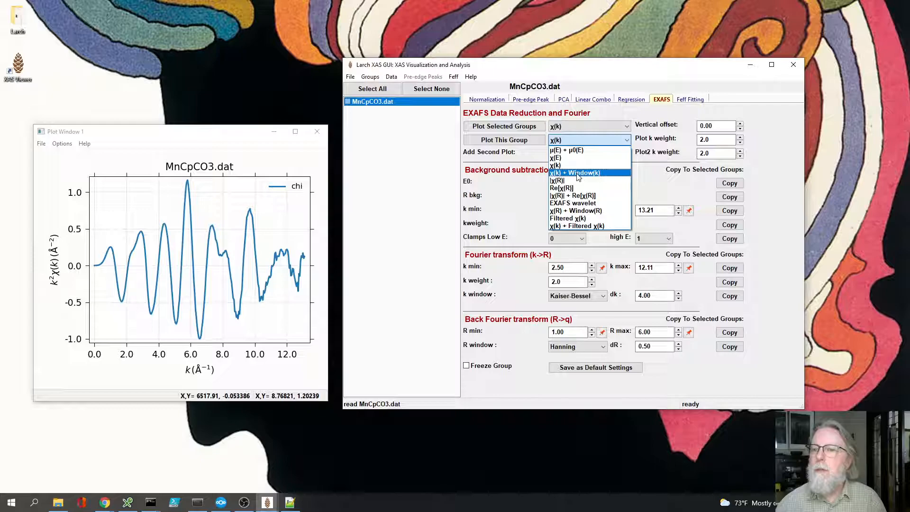
click(577, 173)
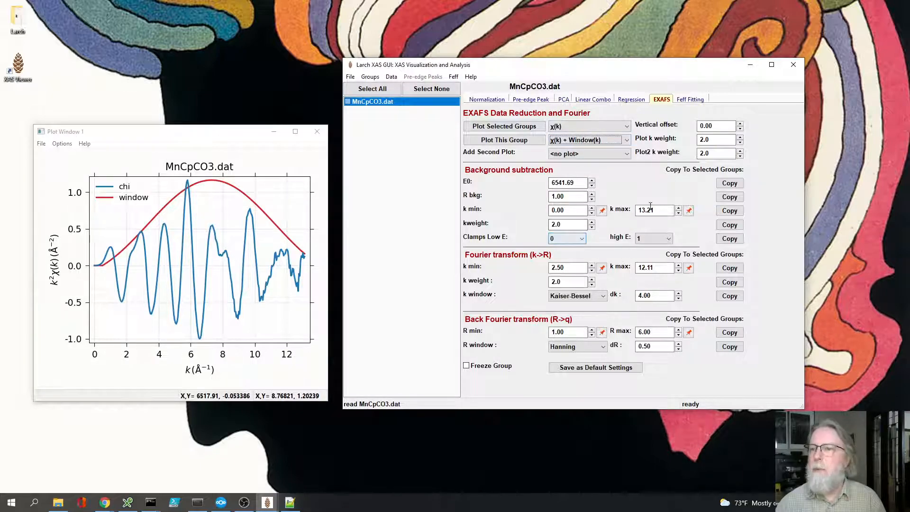
click(657, 267)
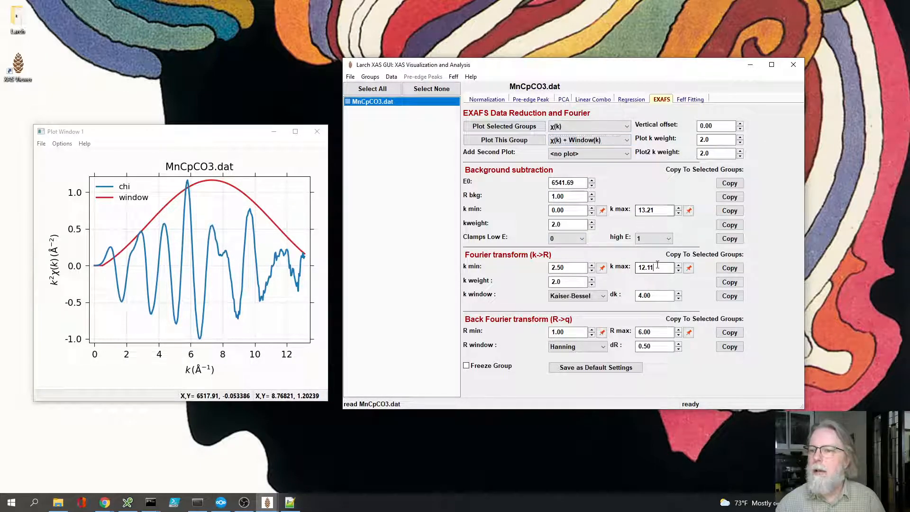
key(BackSpace)
key(BackSpace)
text(00)
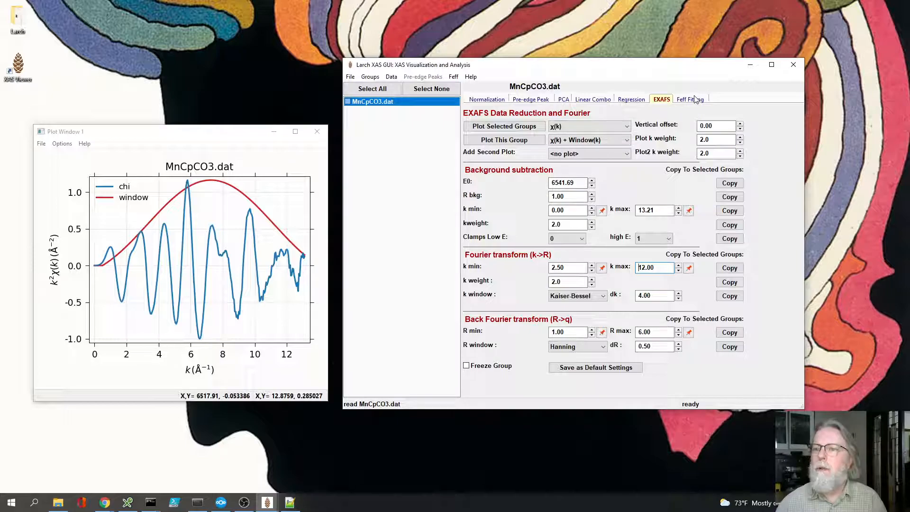
Open the CIF structure browser for running Feff and move it so that most of the χ(k) plot is uncovered
click(454, 77)
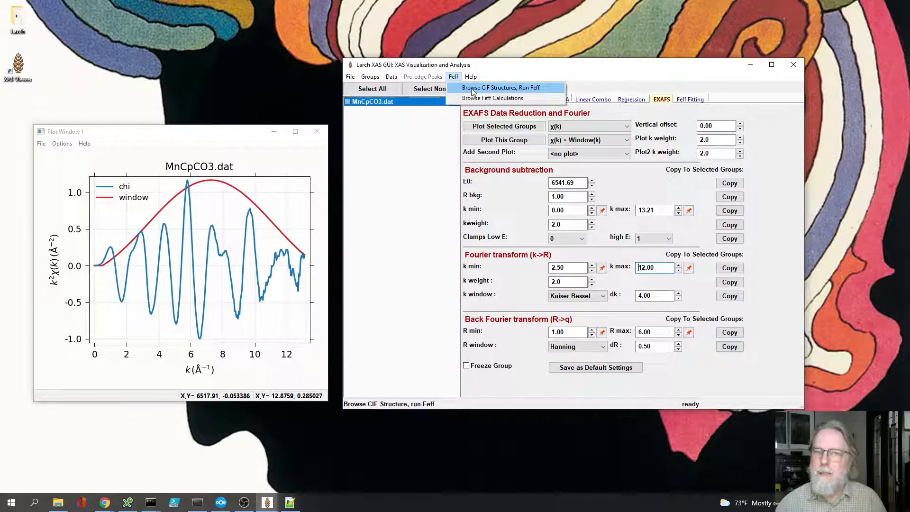
click(472, 91)
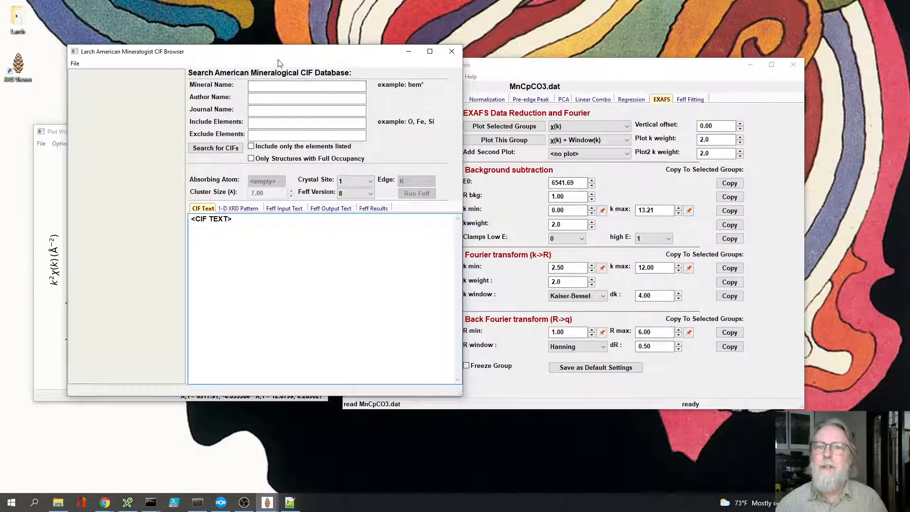
drag(272, 53, 488, 54)
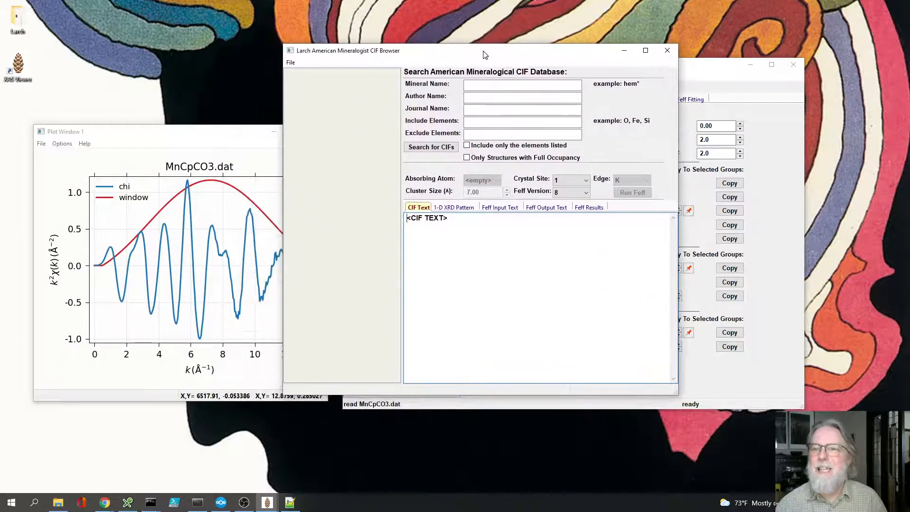
Open the structure file 1131212.cif from the MnCpCO3 folder and read its CIF text down to the atom coordinates
click(290, 62)
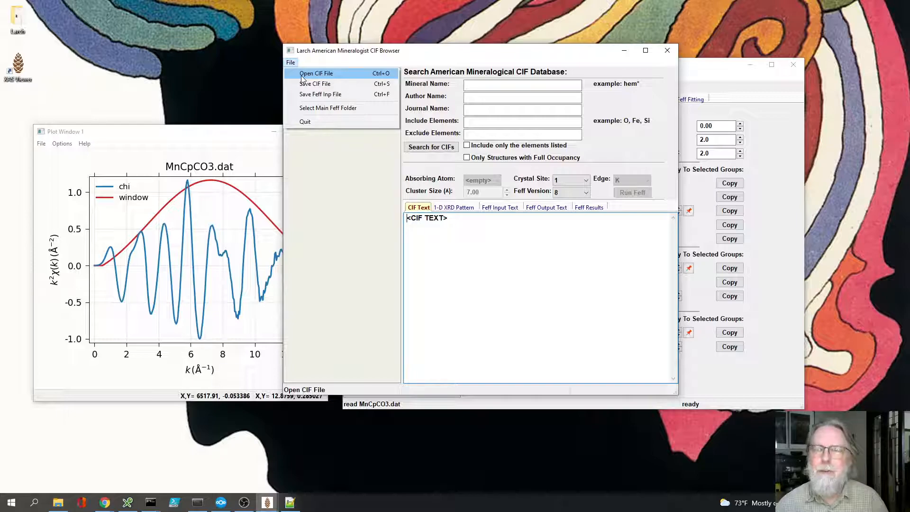
click(301, 78)
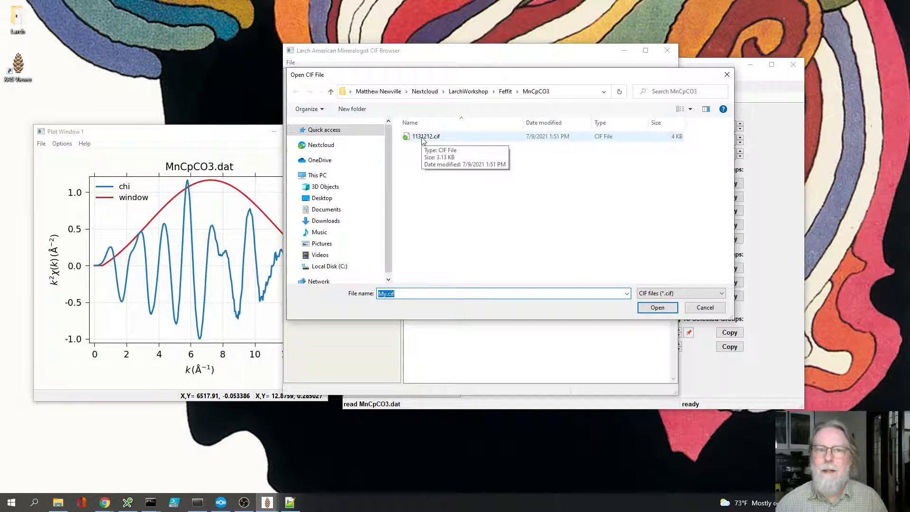
click(423, 138)
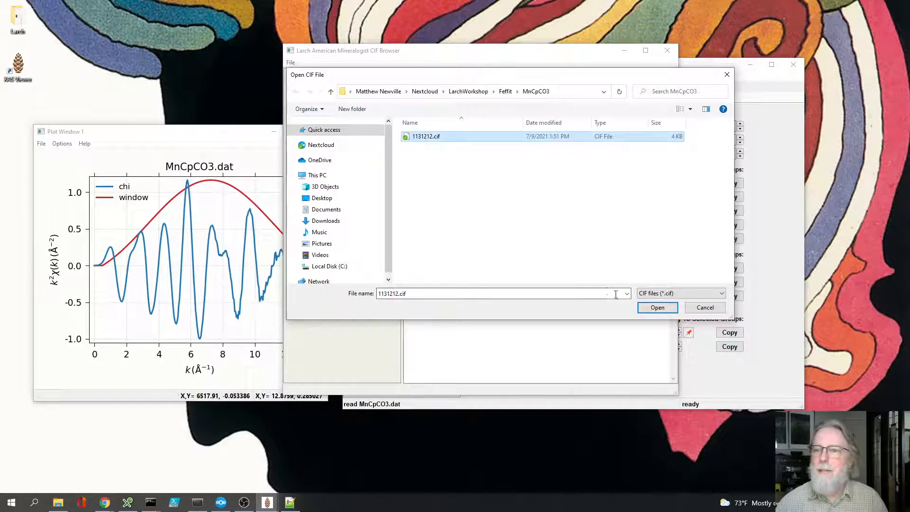
click(656, 308)
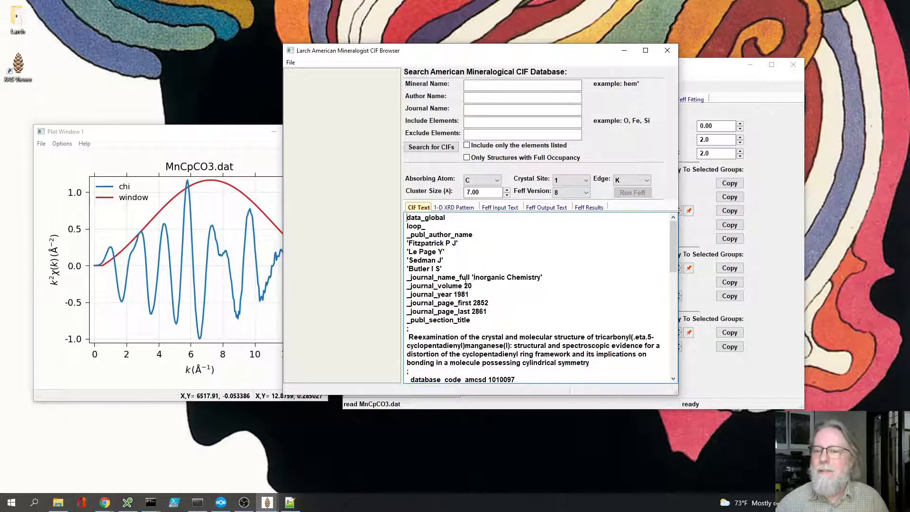
scroll(457, 284, down, 6)
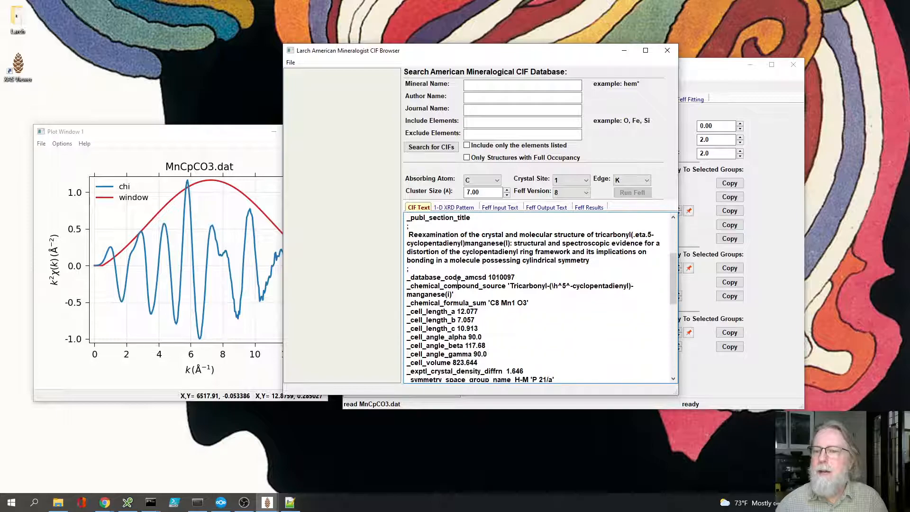
scroll(457, 284, down, 3)
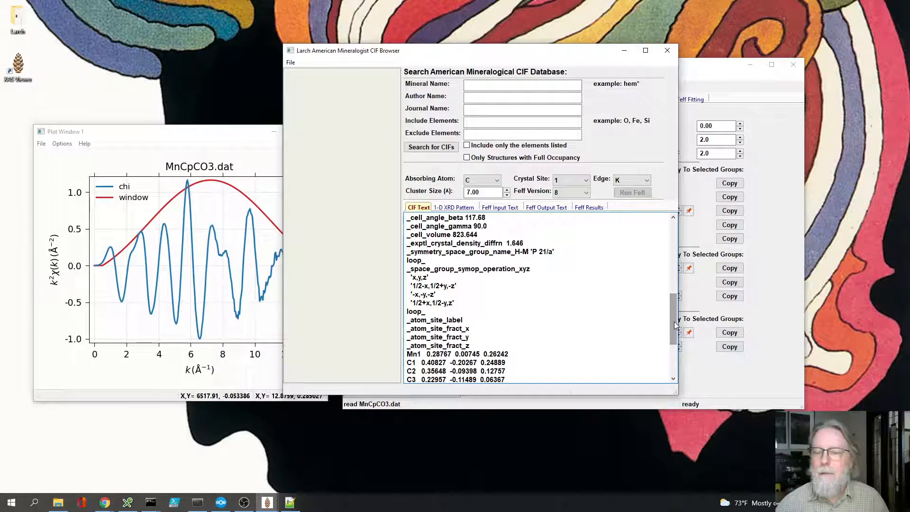
drag(674, 323, 675, 353)
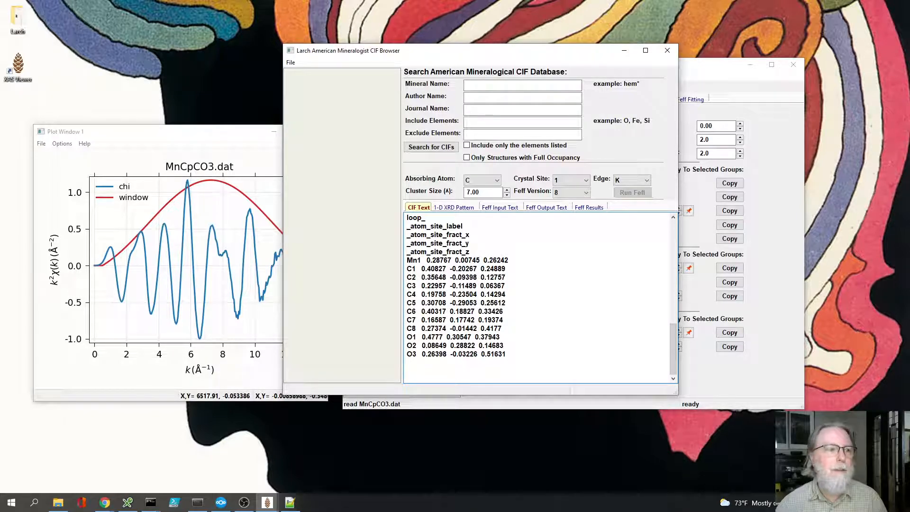
Switch to the CCDC structure page in Chrome, rotate the molecule in its 3D viewer, and move the browser aside
key(alt+Tab)
drag(231, 312, 323, 322)
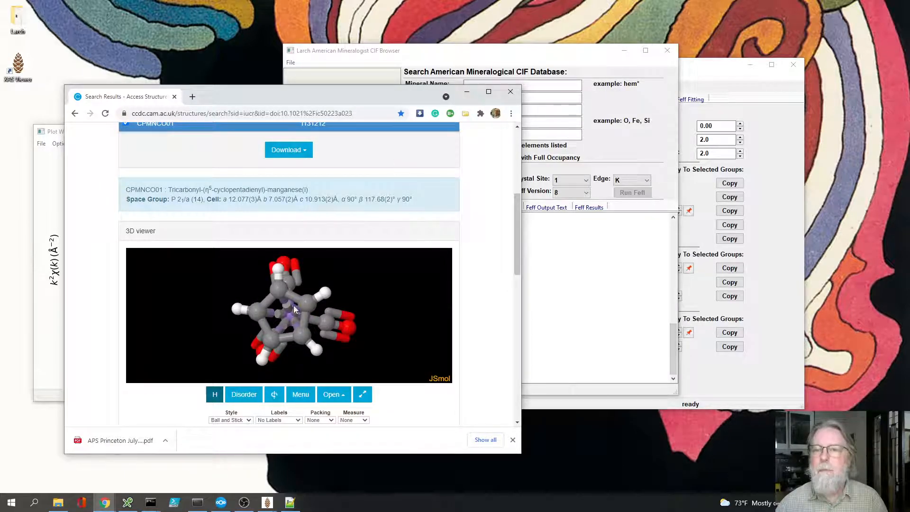
drag(377, 95, 0, 108)
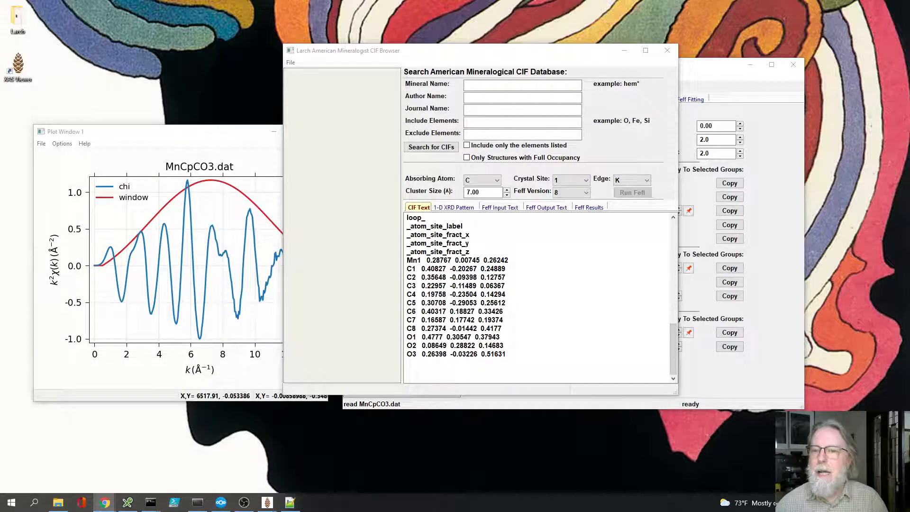
Set the cluster size for the Feff input to 5.00 Å
click(494, 191)
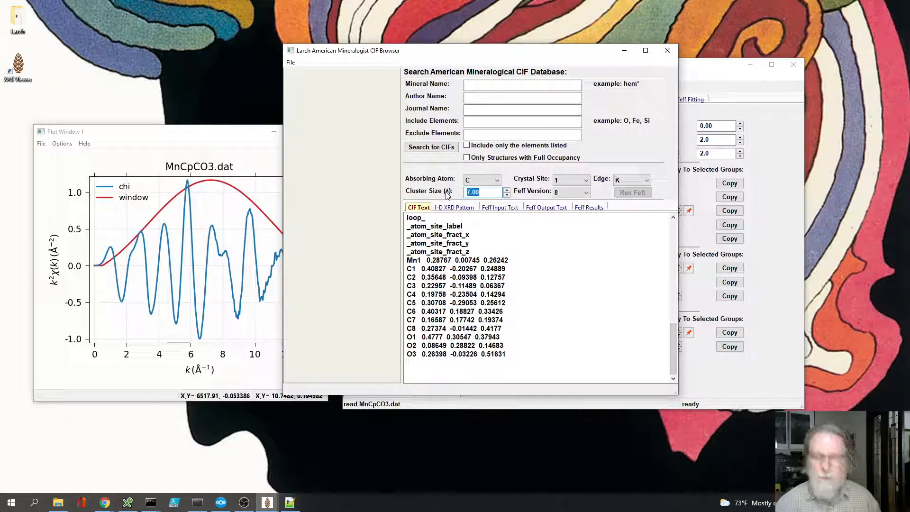
text(5)
key(Return)
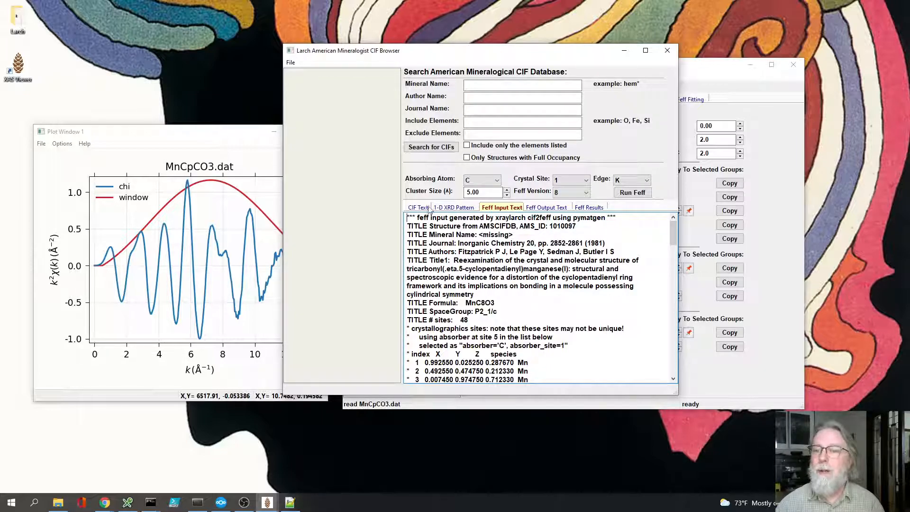
Choose Mn as the absorbing atom at crystal site 1 for the Feff input
click(483, 180)
click(468, 190)
click(571, 180)
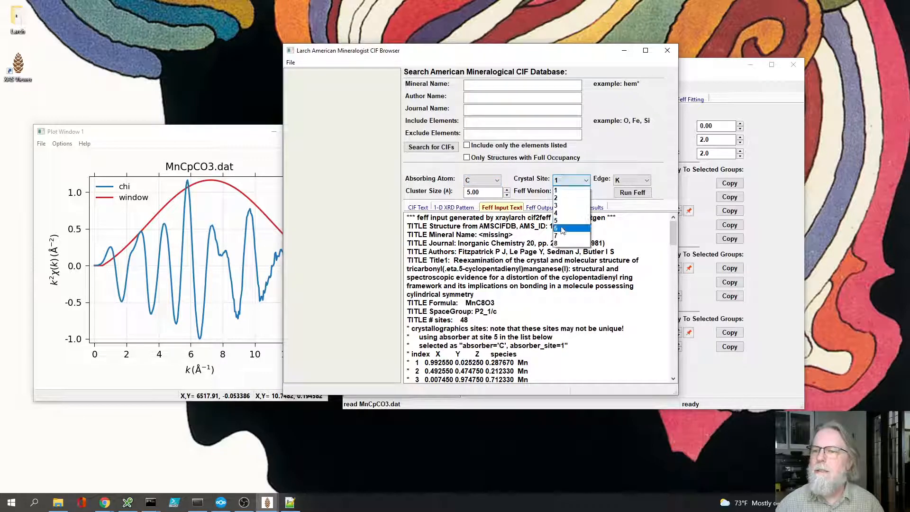
click(530, 175)
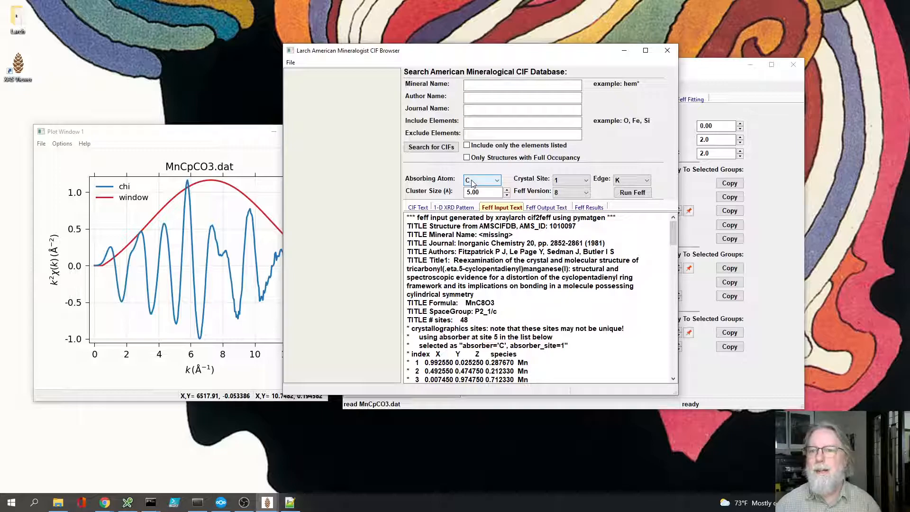
click(472, 182)
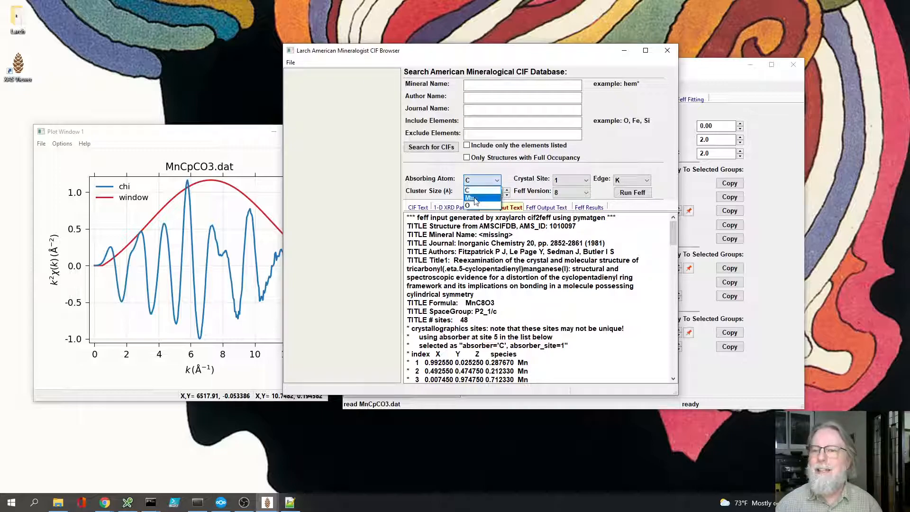
click(474, 198)
click(572, 182)
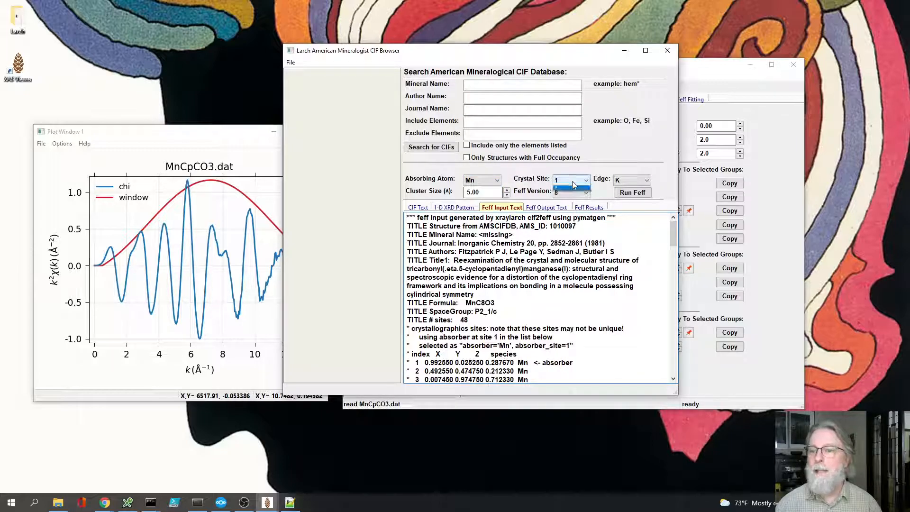
click(572, 188)
Examine the Feff input text from the crystallographic site list through the control cards and potentials to the first atoms
click(518, 283)
scroll(516, 279, down, 2)
scroll(515, 273, down, 1)
scroll(519, 228, up, 1)
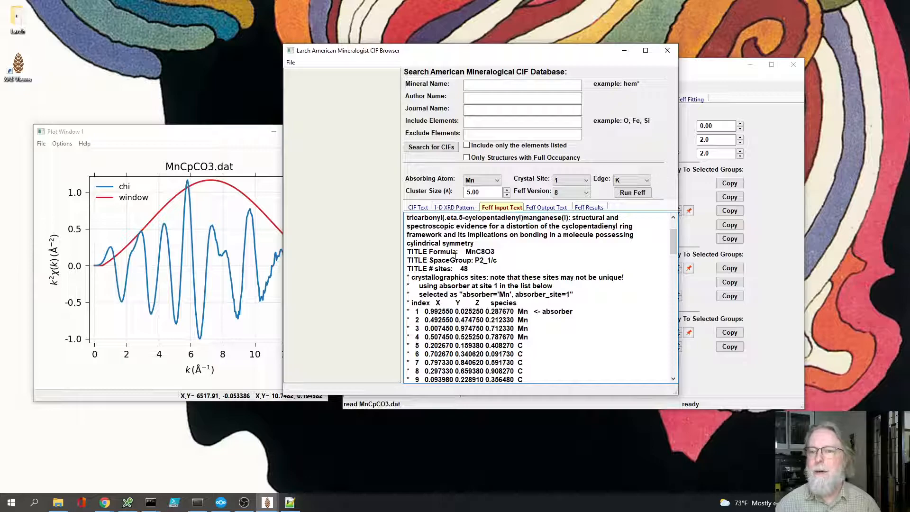
scroll(459, 270, down, 13)
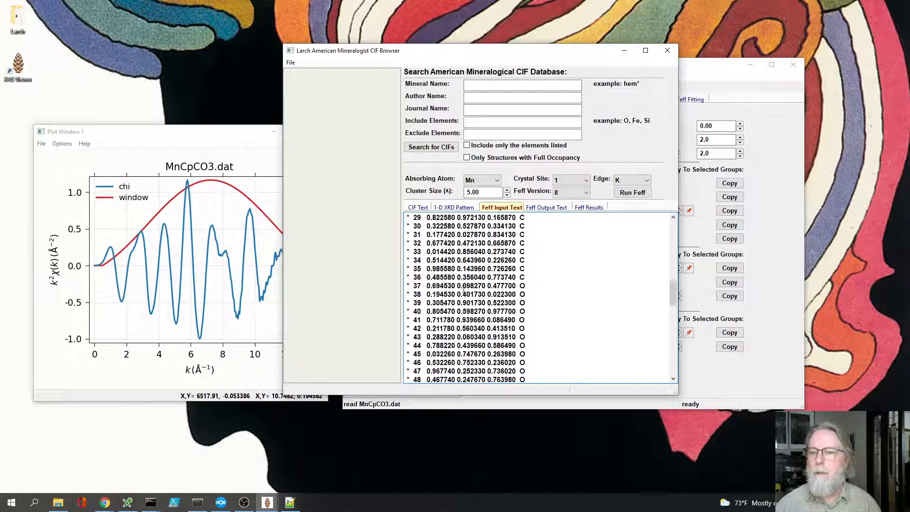
scroll(462, 287, down, 4)
drag(415, 313, 462, 329)
scroll(444, 328, down, 4)
drag(406, 332, 436, 294)
scroll(488, 329, down, 3)
scroll(563, 362, down, 1)
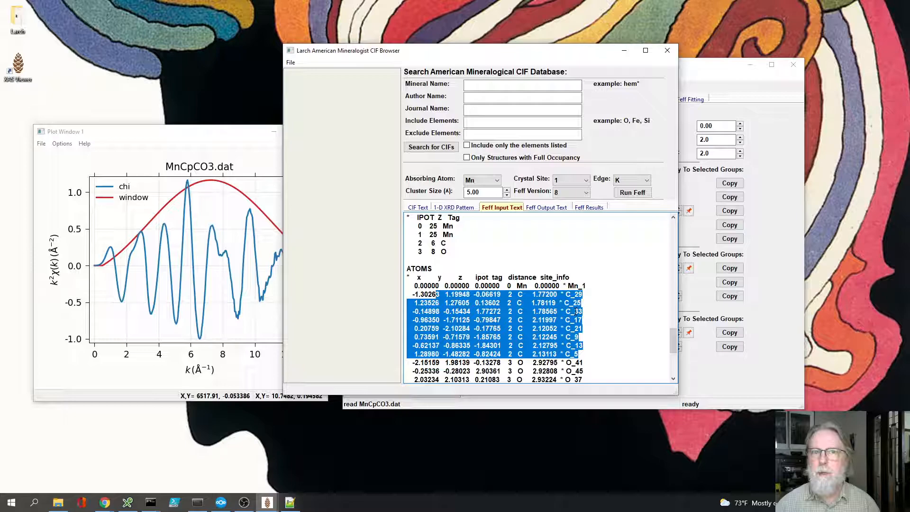
Examine the distances in the ATOMS list, highlighting the cyclopentadienyl carbons C_17 to C_5 and the oxygens O_41, O_45 and O_37
click(591, 358)
drag(578, 354, 405, 322)
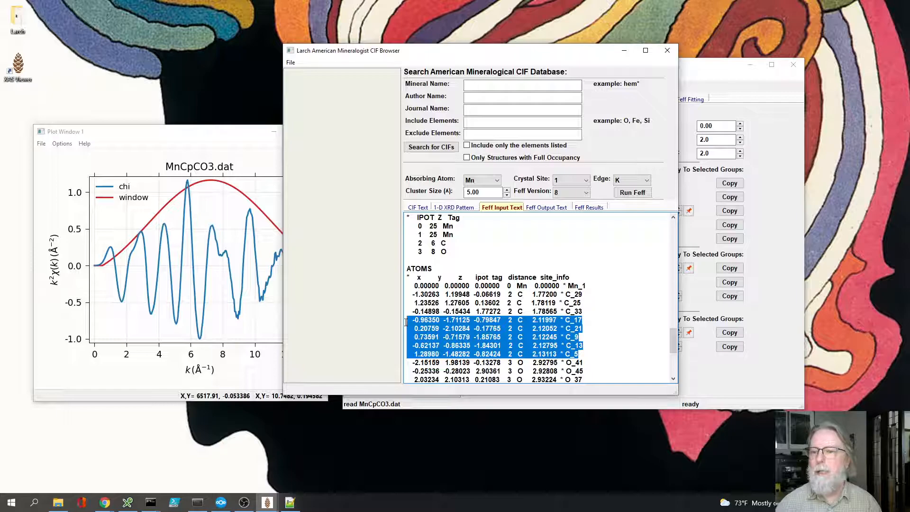
scroll(469, 354, down, 1)
drag(589, 351, 407, 333)
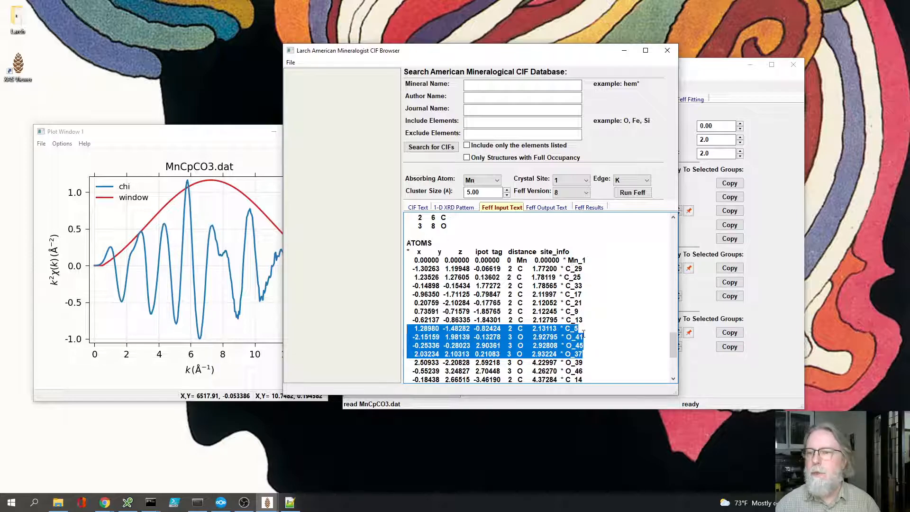
drag(589, 356, 406, 337)
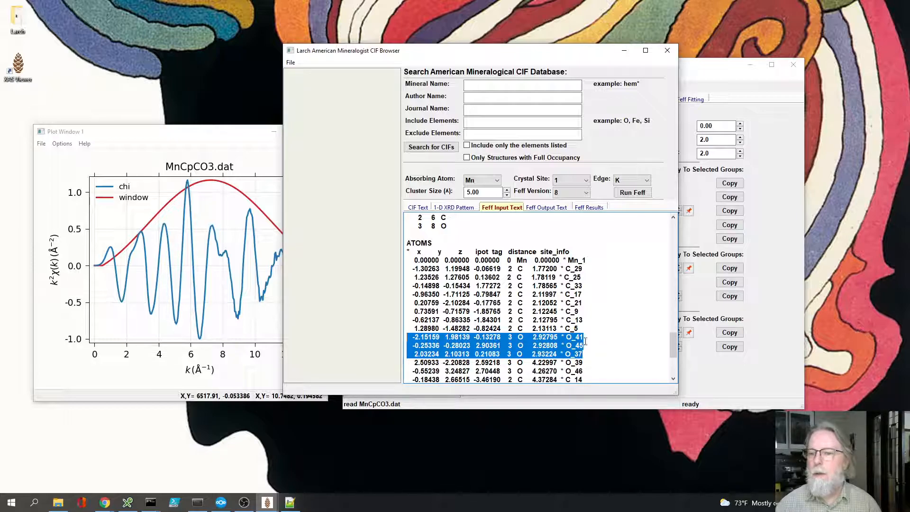
scroll(584, 343, down, 2)
scroll(554, 294, up, 3)
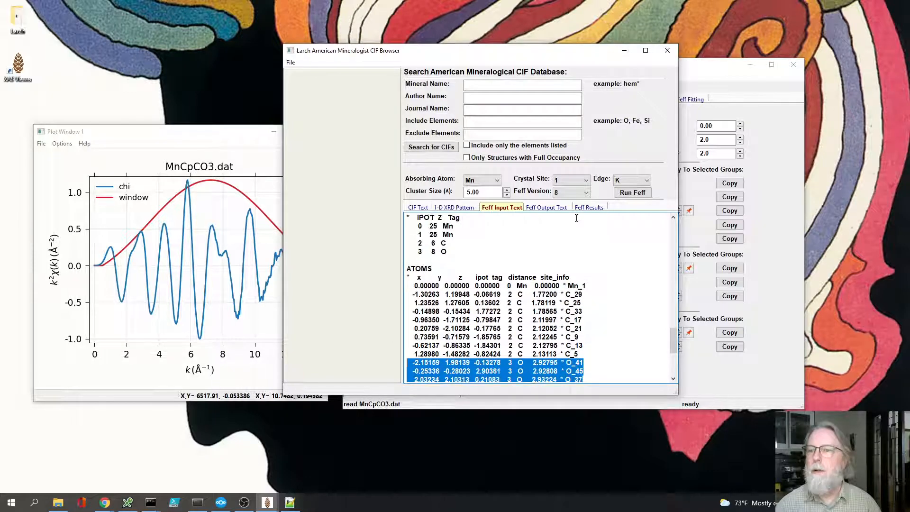
Try to run Feff on the 5.00 Å cluster and check the potentials and atoms list in its input text
click(631, 193)
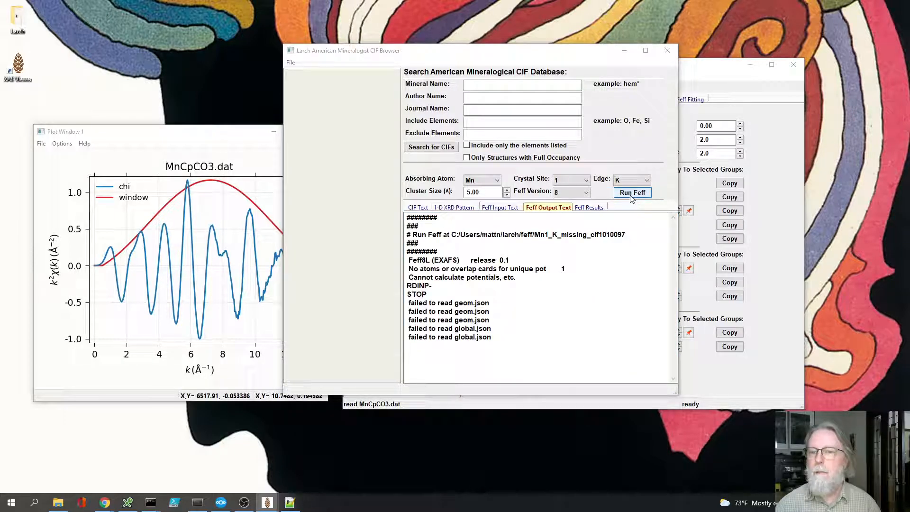
click(501, 207)
scroll(537, 322, down, 15)
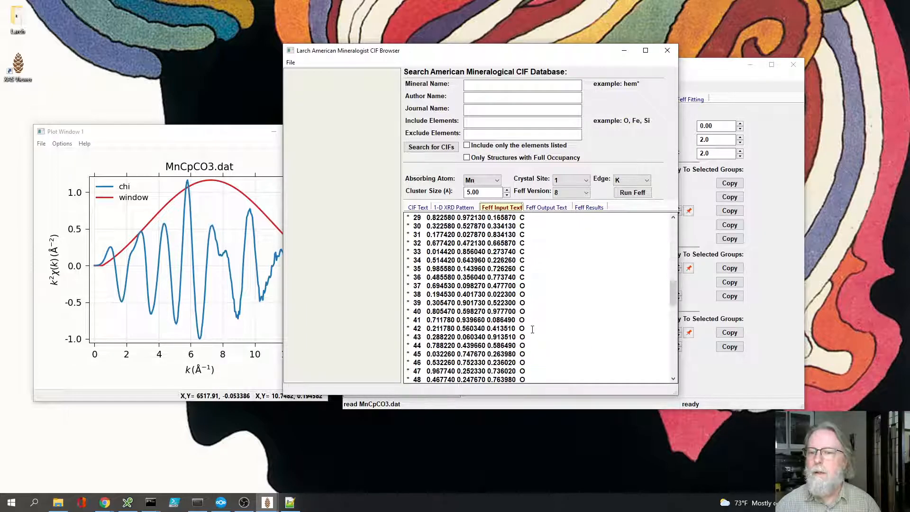
scroll(532, 330, down, 6)
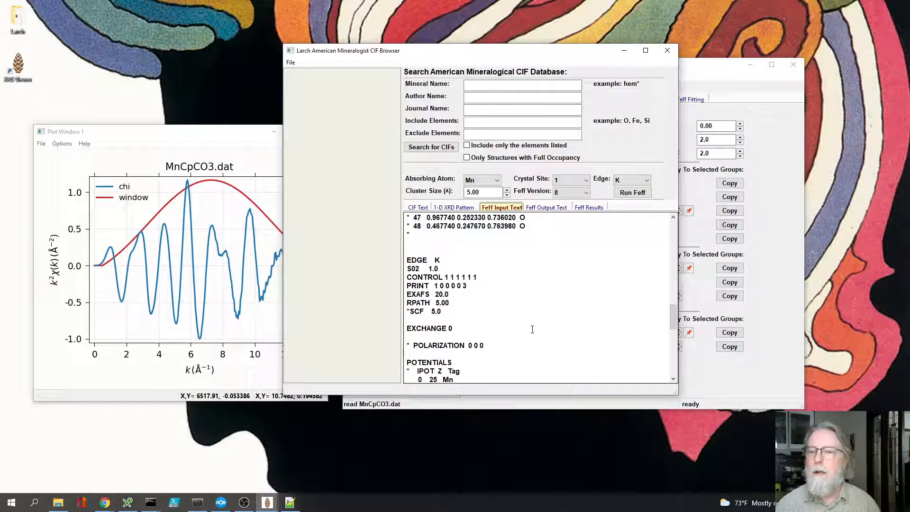
scroll(532, 329, down, 3)
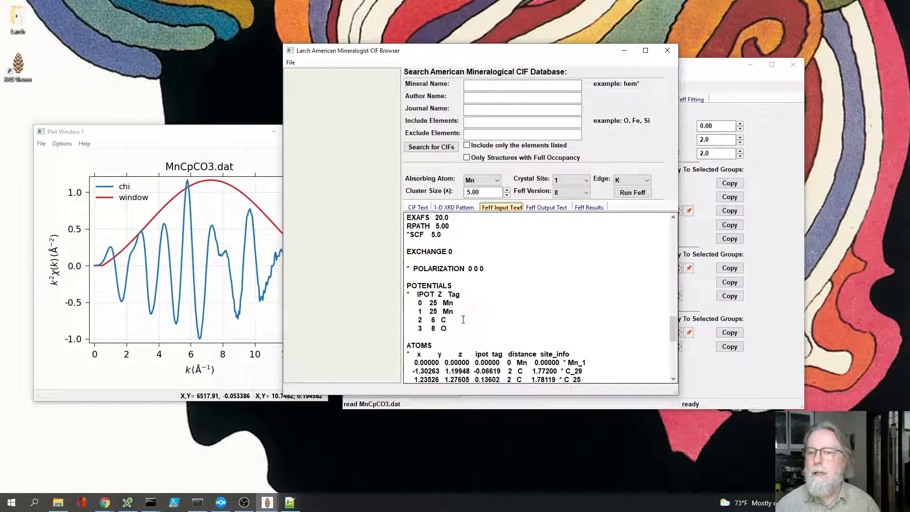
scroll(463, 319, down, 10)
scroll(573, 337, up, 3)
scroll(573, 338, down, 2)
Increase the cluster size to 6.00 Å and run Feff for the Mn K edge again
click(507, 189)
click(506, 190)
click(507, 189)
click(506, 190)
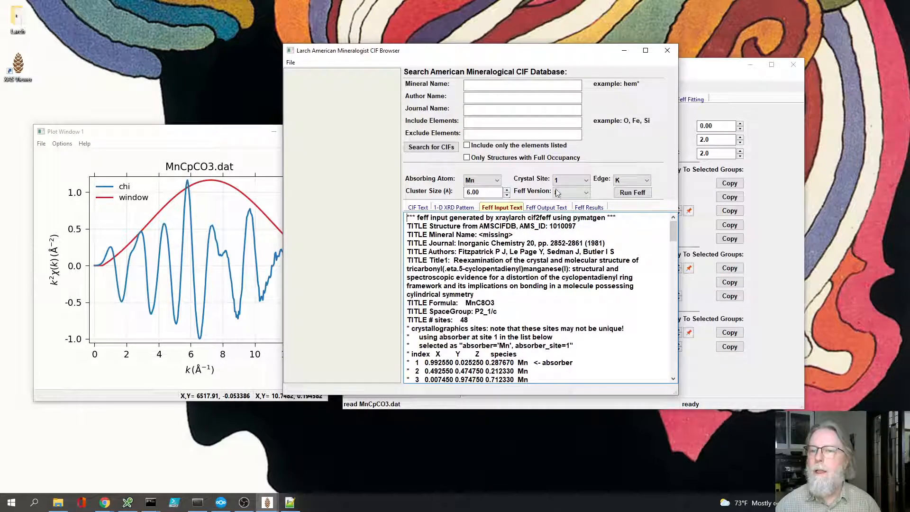
click(628, 193)
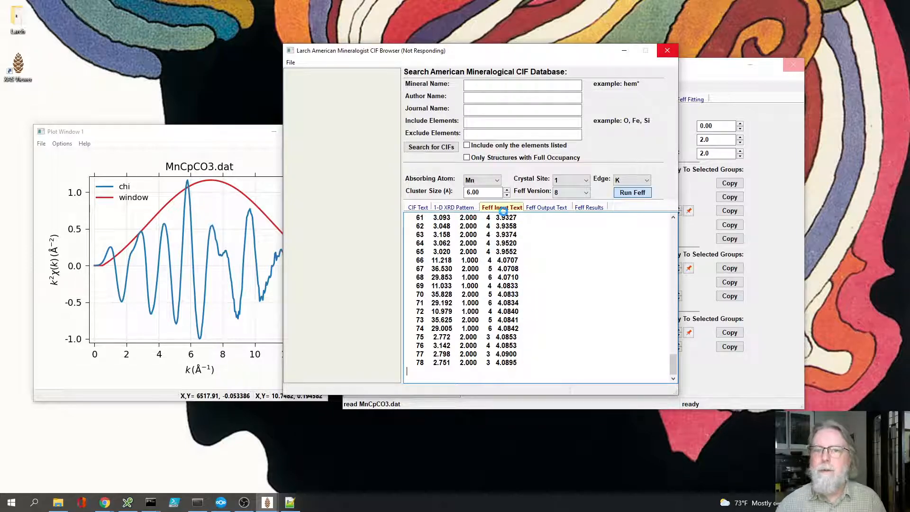
click(703, 73)
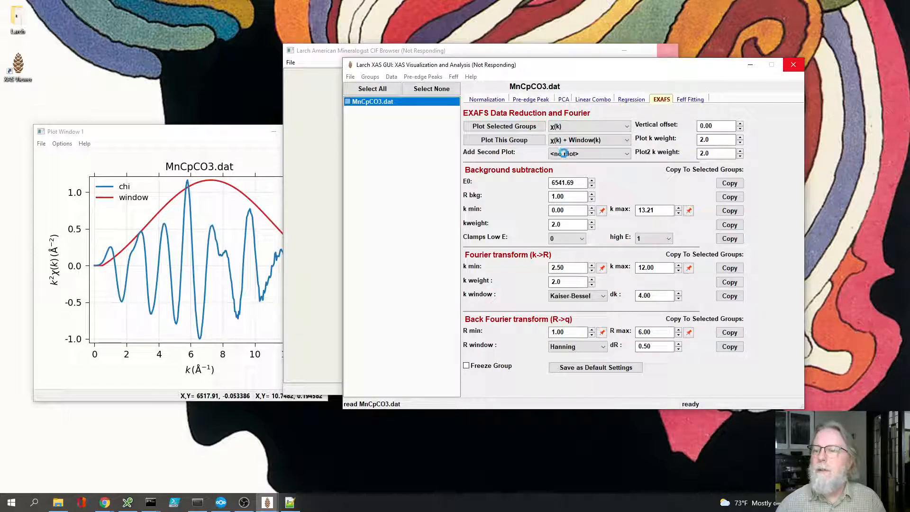
click(545, 54)
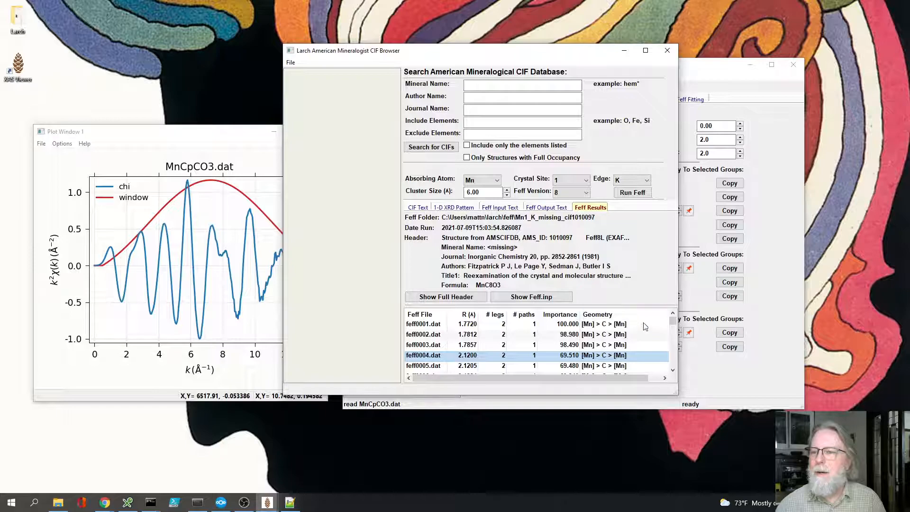
Add |χ(R)| as the second plot for MnCpCO3.dat in the EXAFS analysis
click(685, 115)
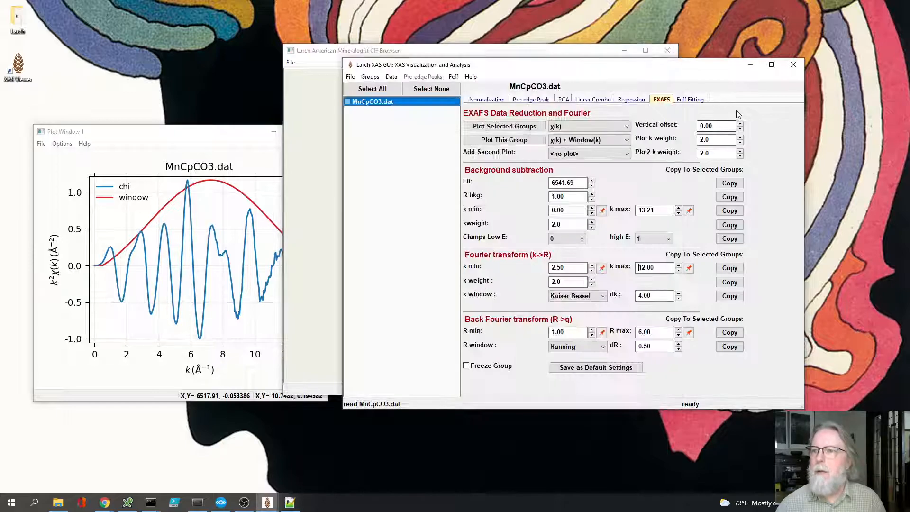
click(577, 156)
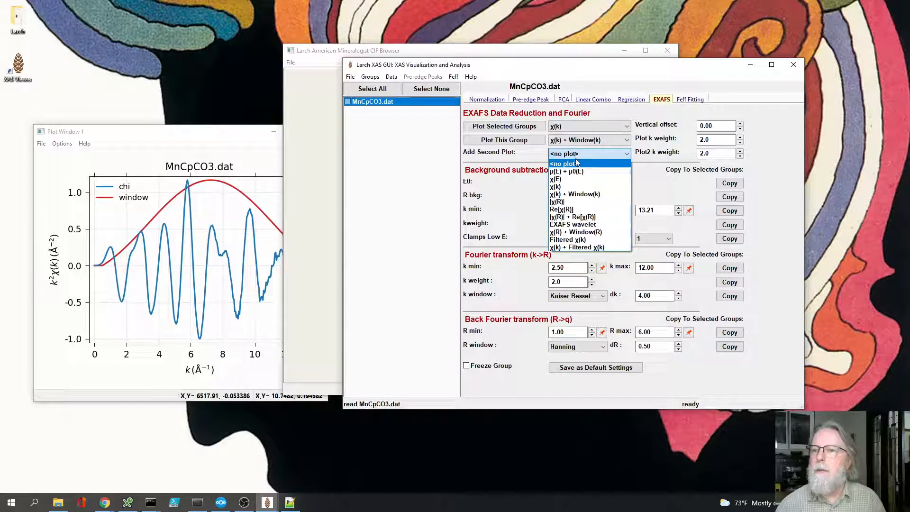
click(578, 203)
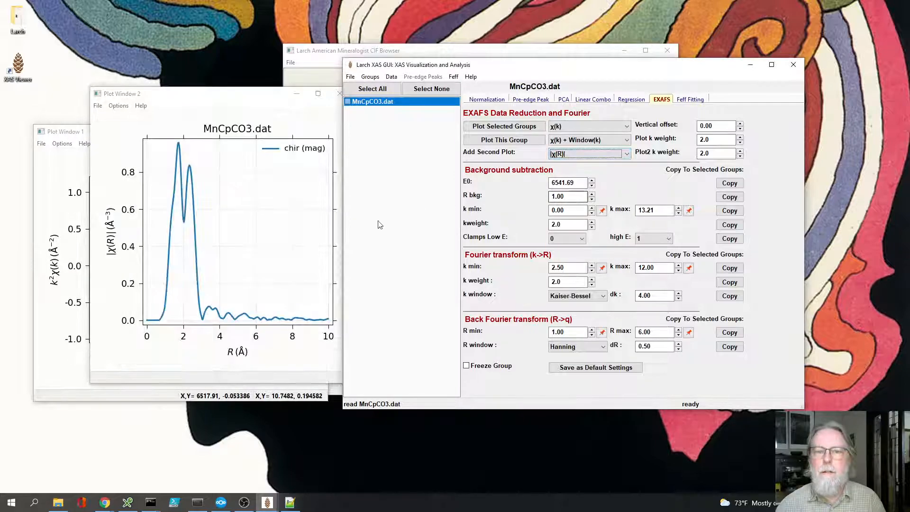
Examine the two main |χ(R)| peaks below about 4 Å and compare them with the shortest Mn–C path, feff0001.dat, in the Feff results
drag(147, 327, 219, 138)
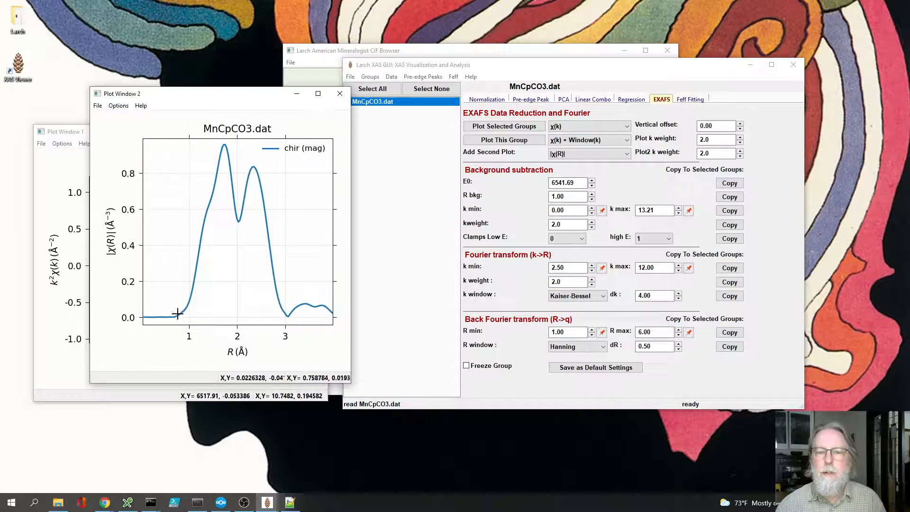
drag(205, 98, 171, 173)
right_click(144, 372)
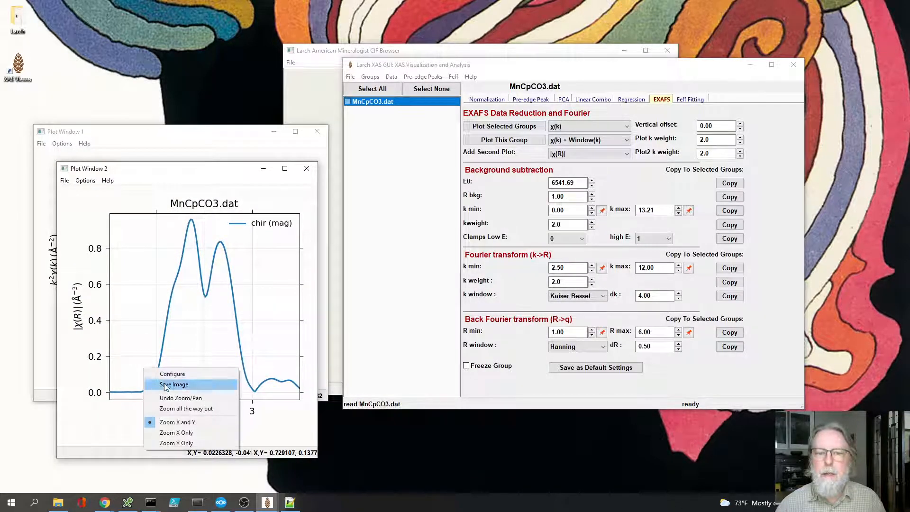
click(172, 408)
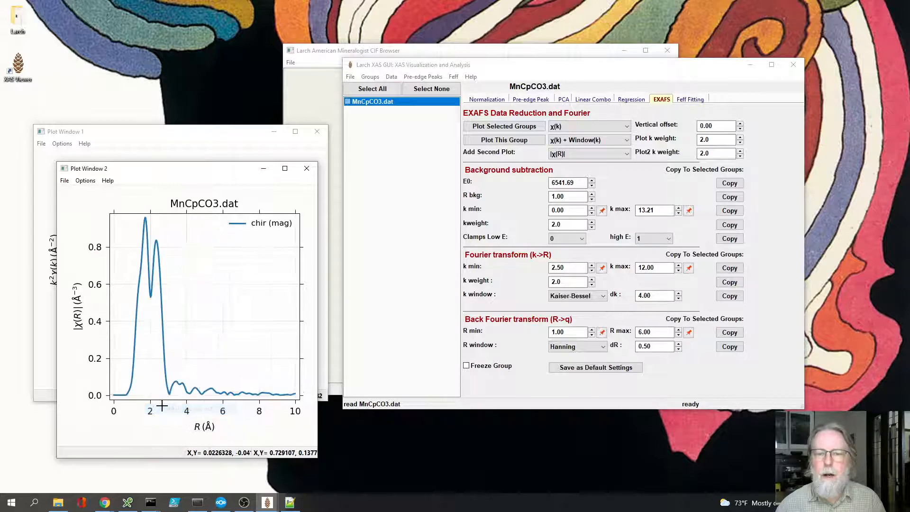
drag(111, 399, 178, 213)
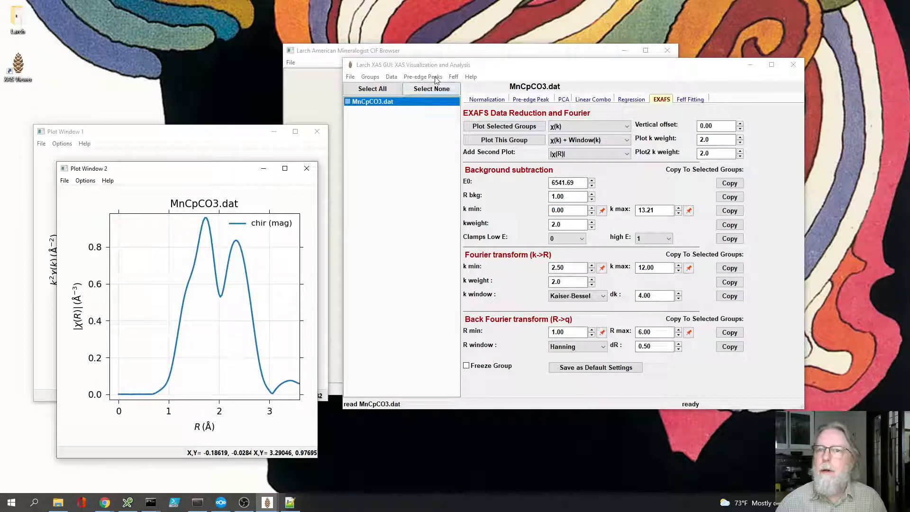
click(476, 52)
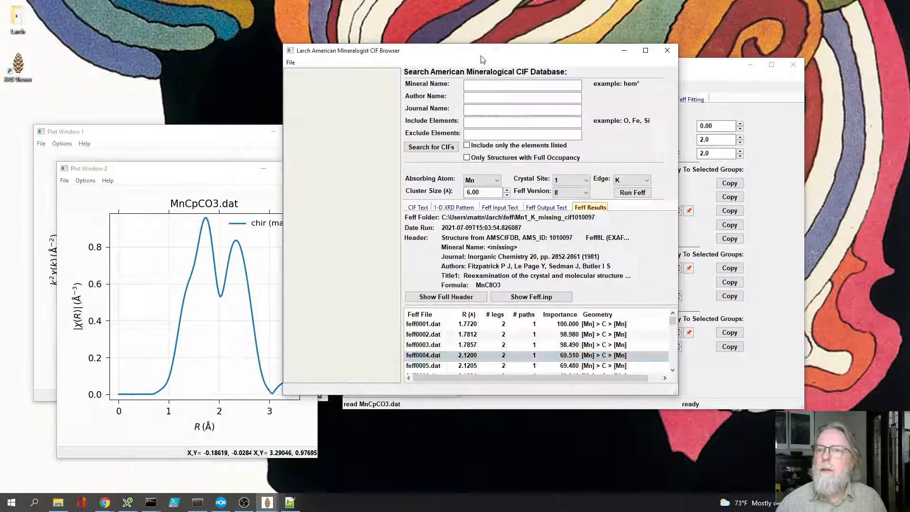
click(492, 327)
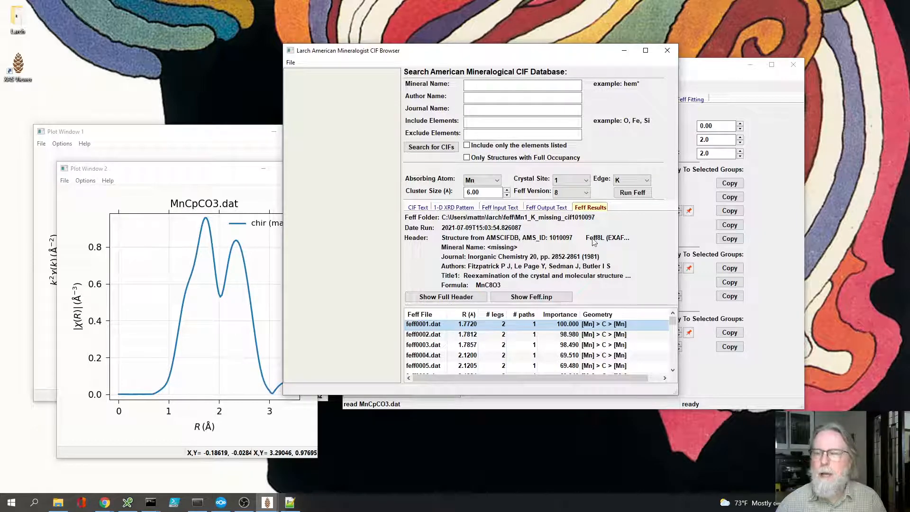
Lower R bkg to 0.80 for MnCpCO3.dat and rearrange the windows so both plots are in view, widening the χ(k) plot
drag(702, 71, 765, 88)
click(655, 217)
click(655, 216)
drag(199, 169, 312, 183)
drag(179, 140, 173, 57)
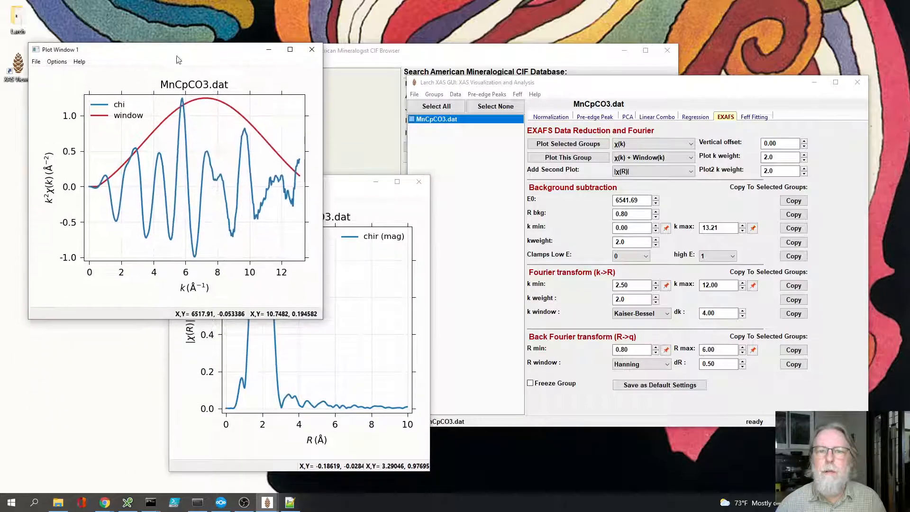
drag(323, 319, 372, 295)
click(394, 215)
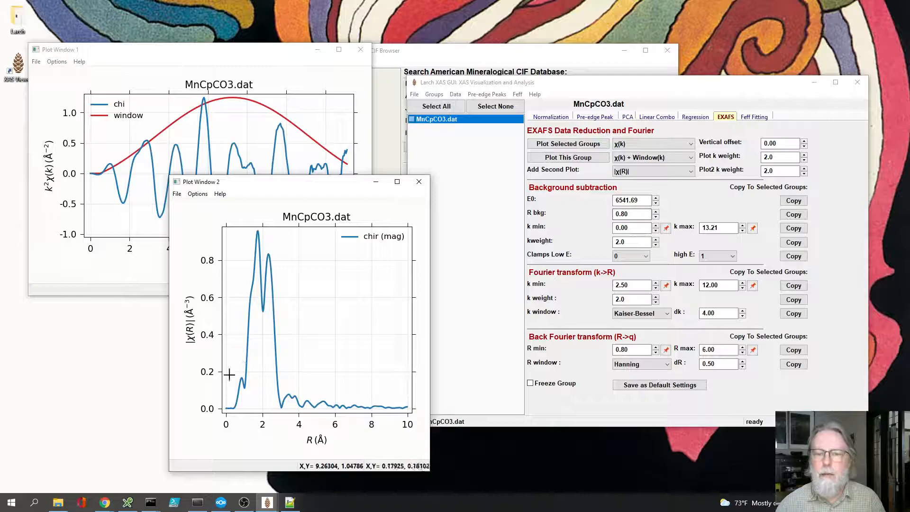
Try the background subtraction with R bkg at 0.90 and 0.80 and a background kweight of 3.0
click(655, 212)
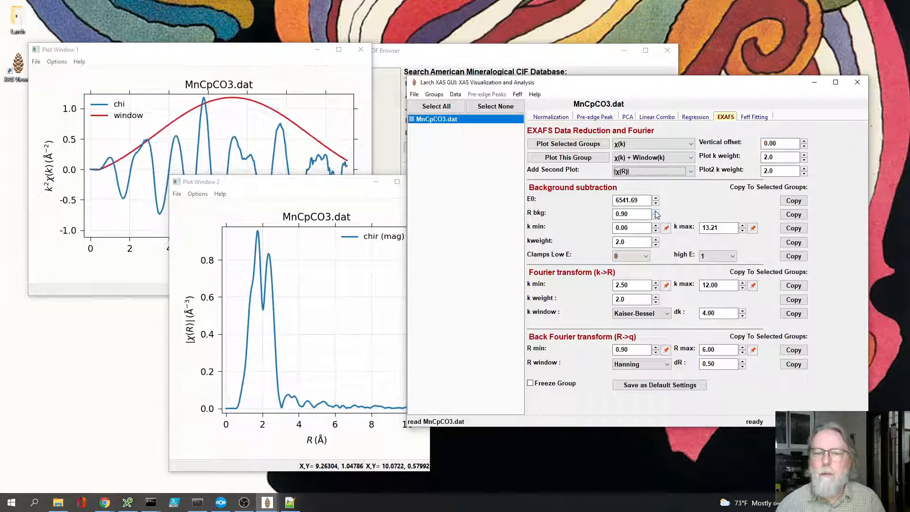
click(655, 239)
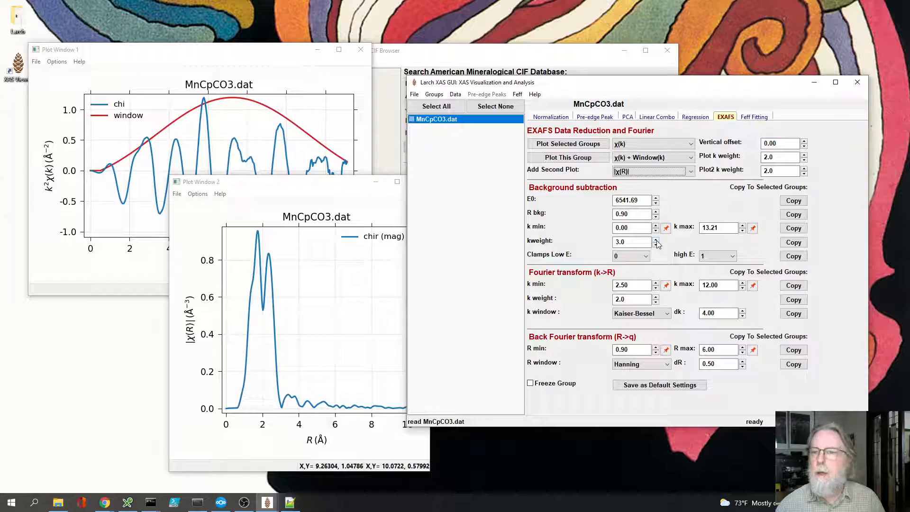
click(656, 217)
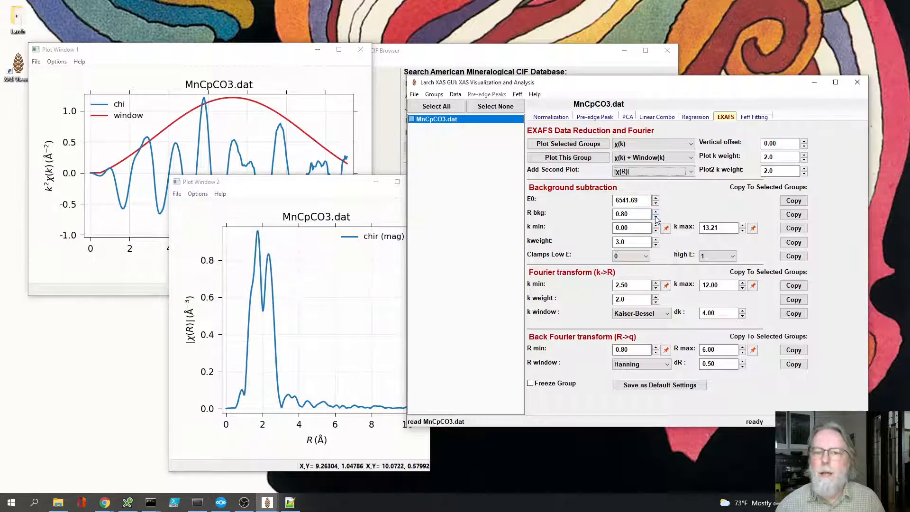
Try background kweights of 5.0 and 1.0, and return the background kweight to 2.0
click(655, 240)
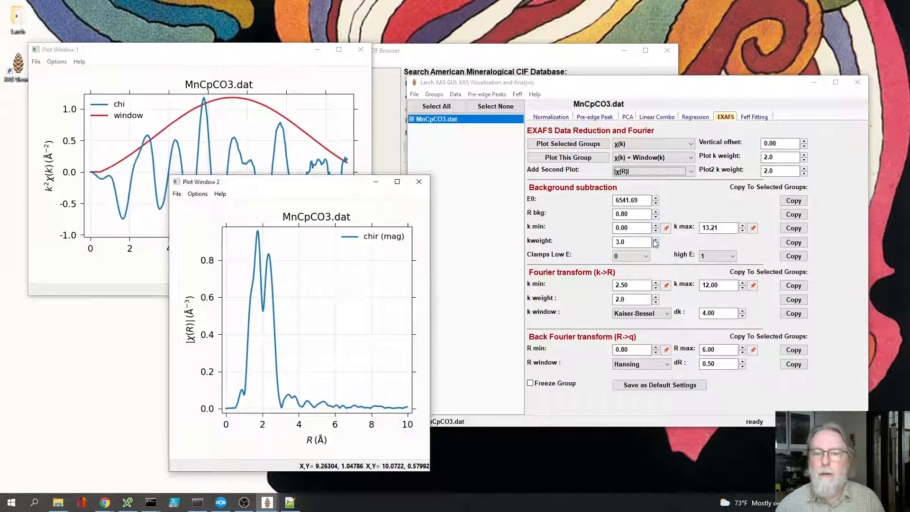
click(656, 239)
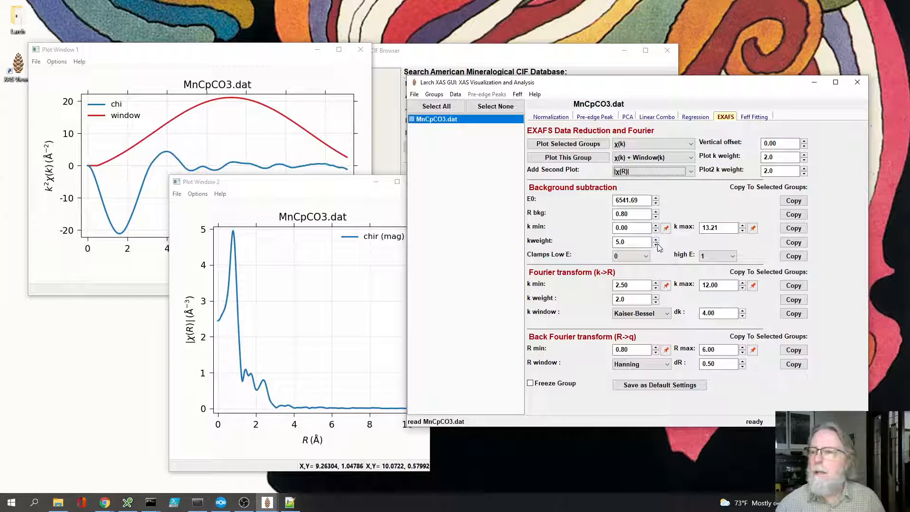
click(655, 244)
click(656, 244)
click(655, 244)
click(655, 244)
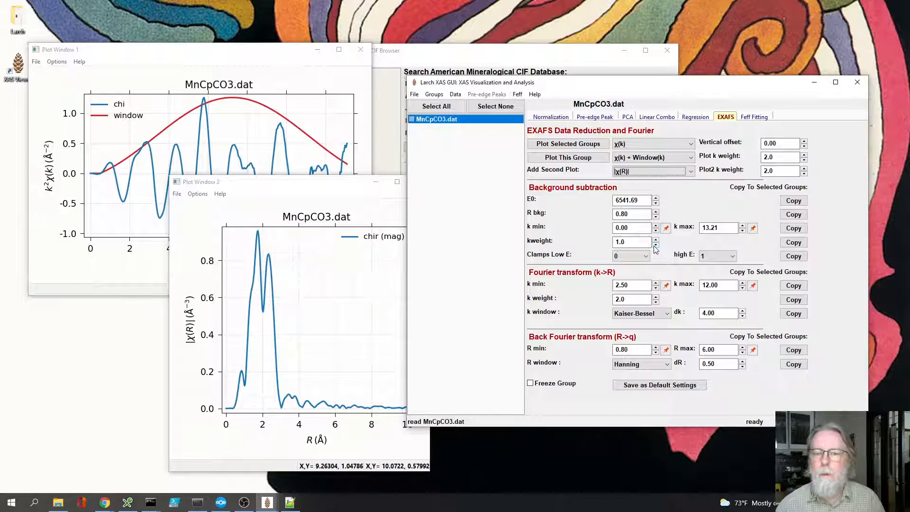
click(655, 240)
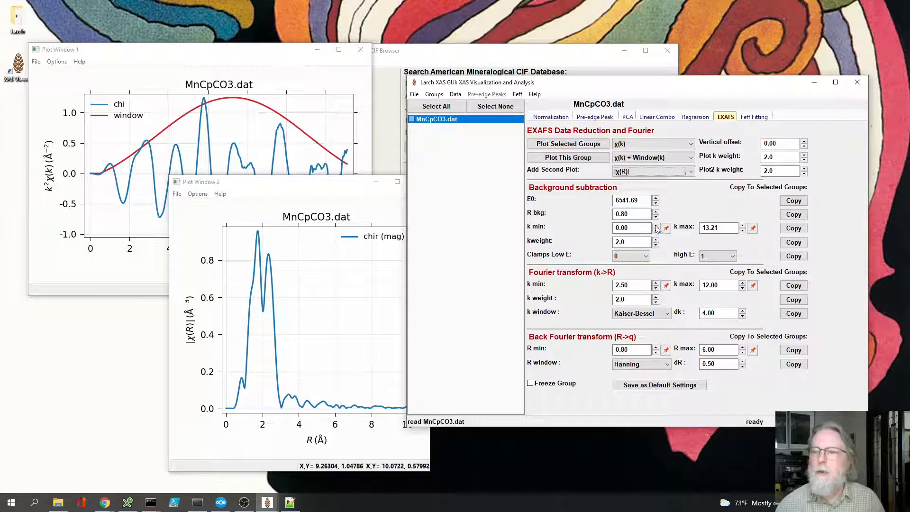
Set R bkg to 0.90 and inspect χ(k) and the |χ(R)| peaks below about 4 Å
click(655, 211)
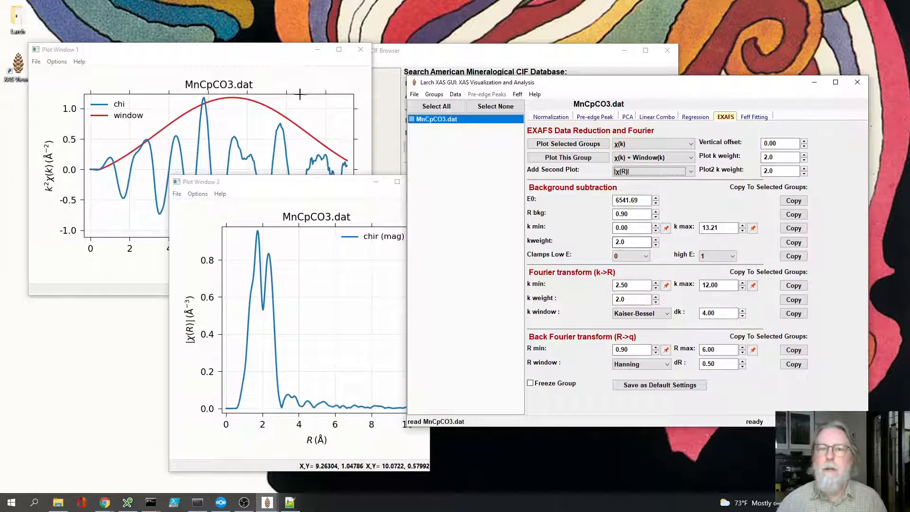
click(258, 61)
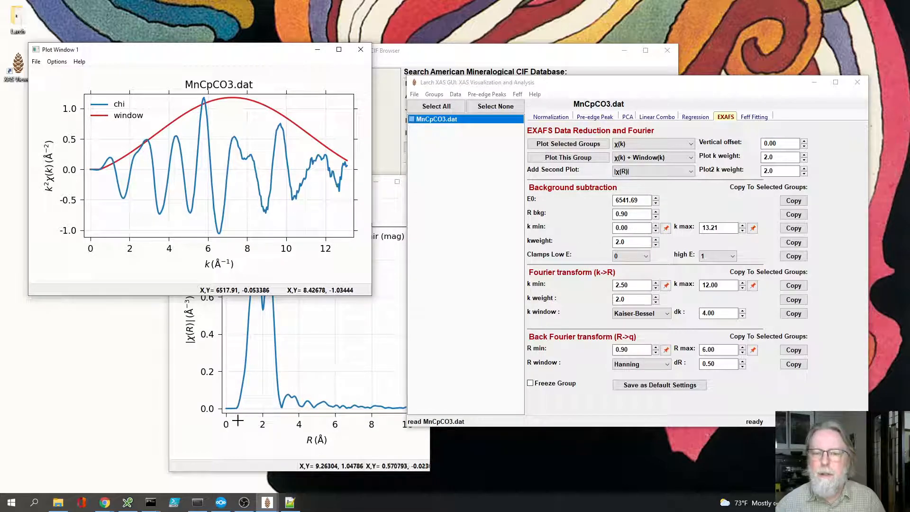
drag(226, 410, 298, 223)
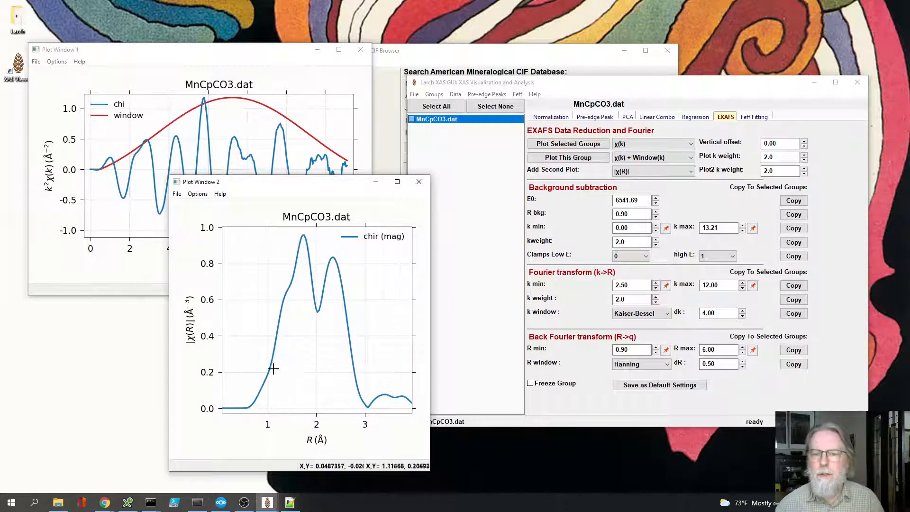
Show Re[χ(R)] as the second plot and inspect its oscillations below about 4 Å
click(626, 171)
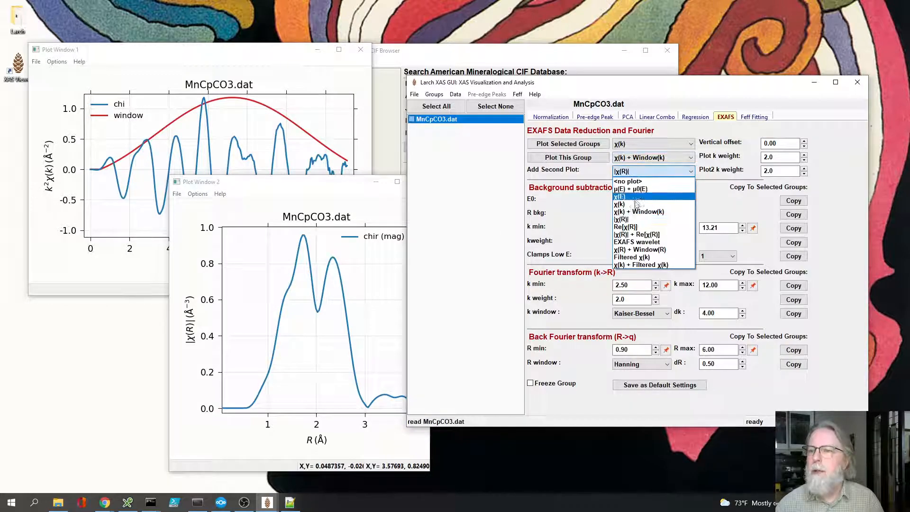
click(639, 228)
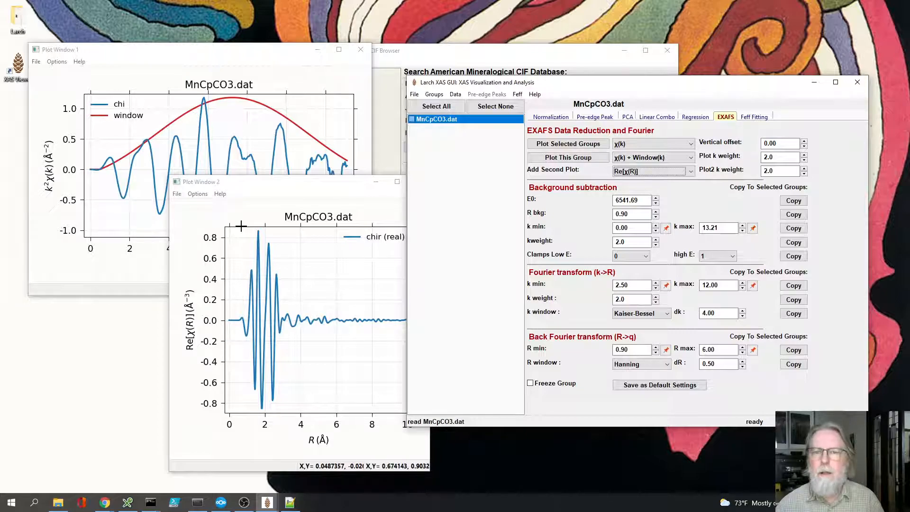
drag(235, 227, 296, 427)
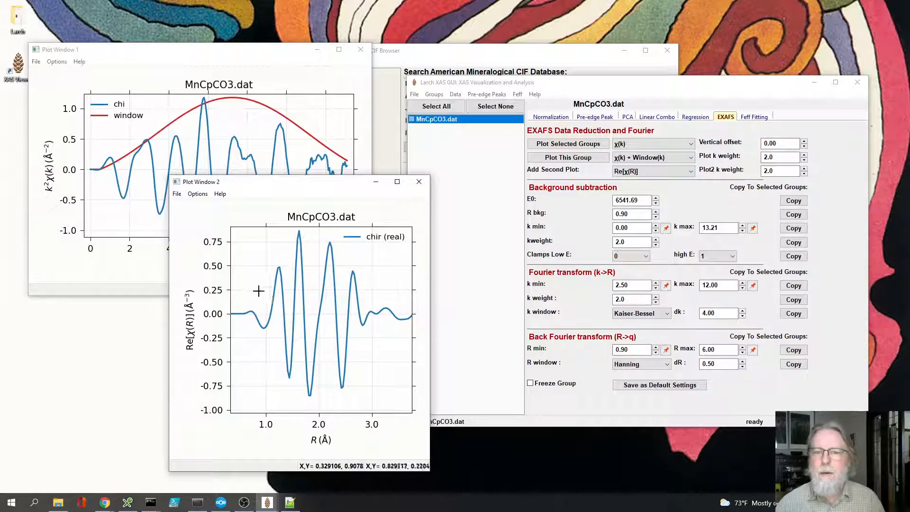
drag(303, 183, 188, 187)
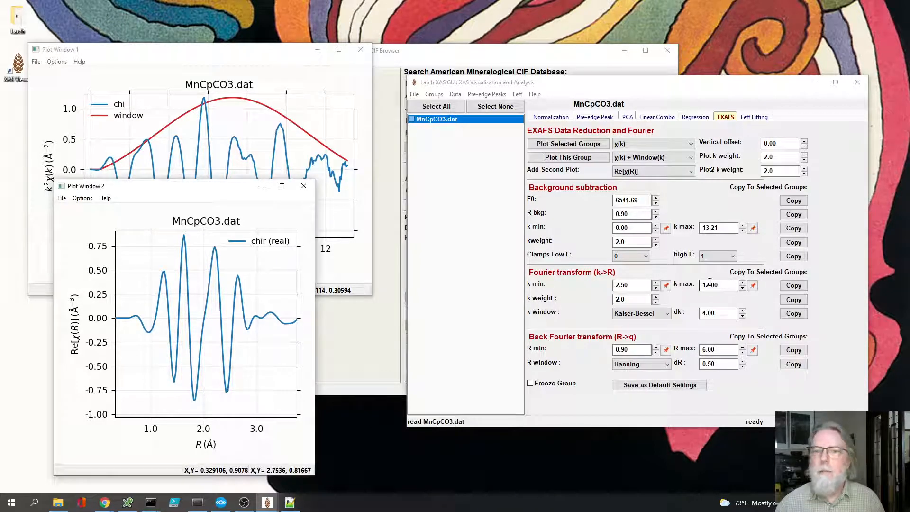
Set the Fourier transform k max to 11.50 and show |χ(R)| as the second plot
click(284, 87)
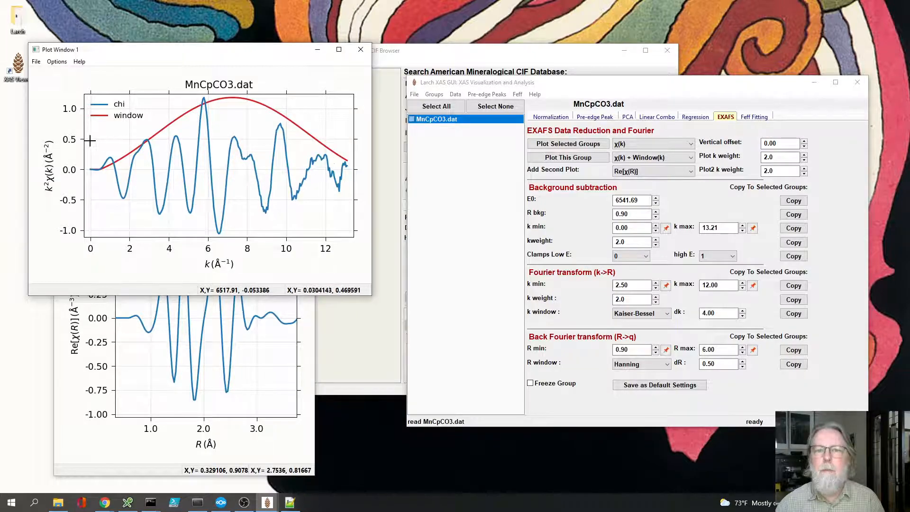
click(725, 286)
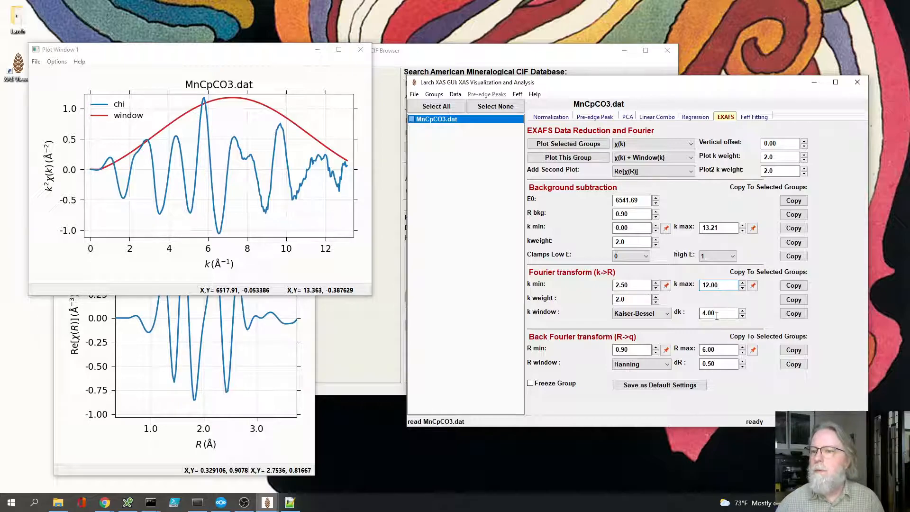
click(742, 288)
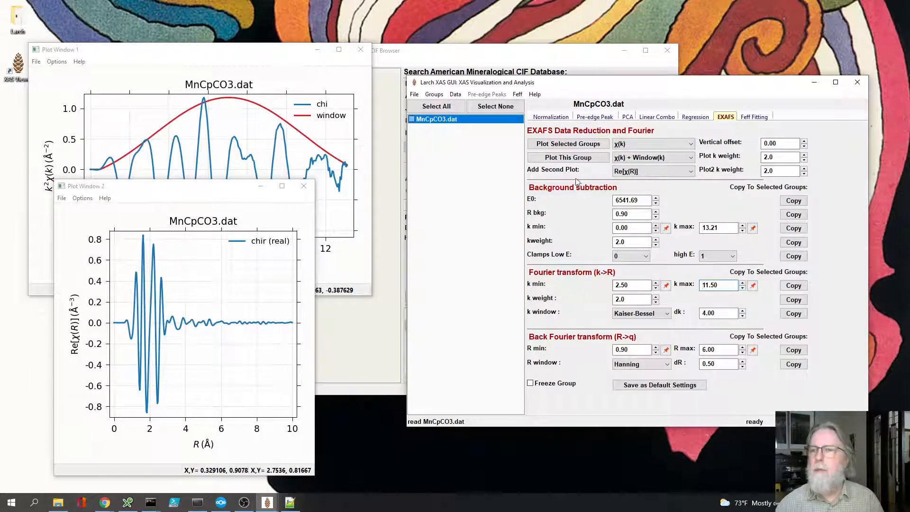
click(618, 171)
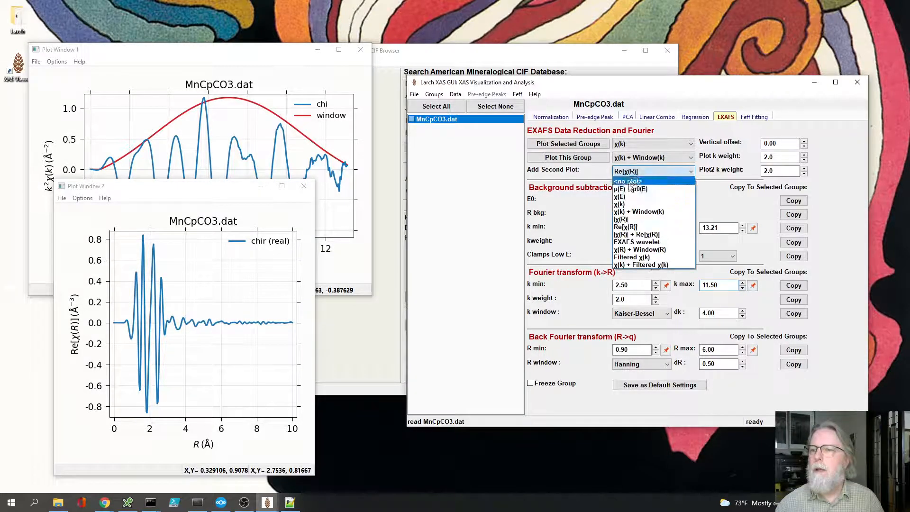
click(622, 219)
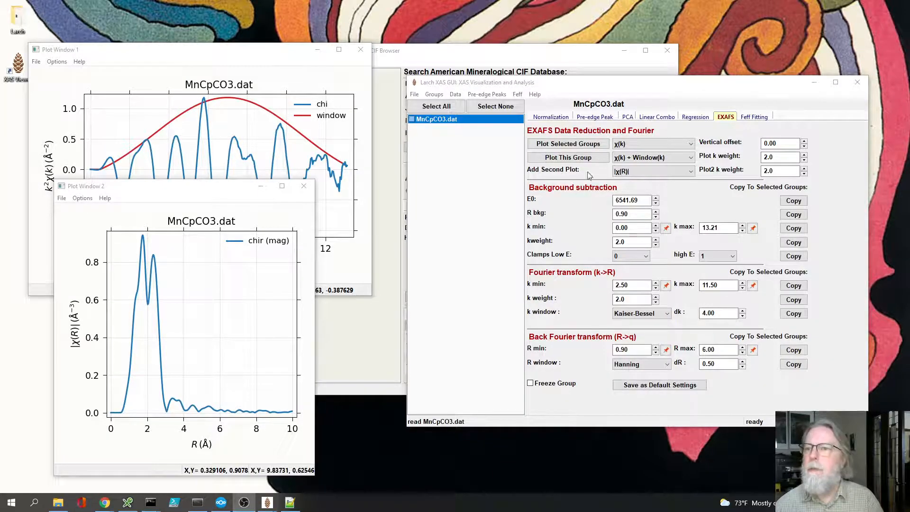
Go to Feff Fitting for MnCpCO3.dat and browse the Feff calculations to load the paths of Mn1_K_missing_cif1010097
click(755, 118)
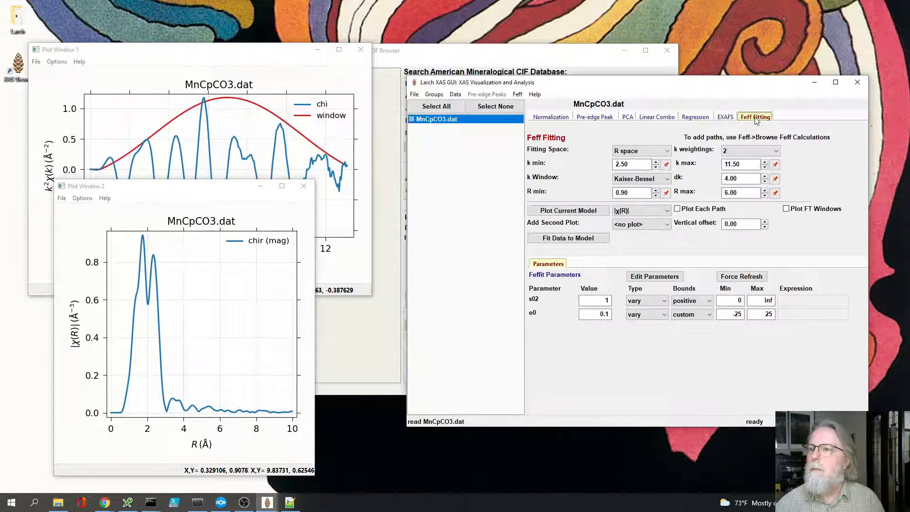
click(517, 94)
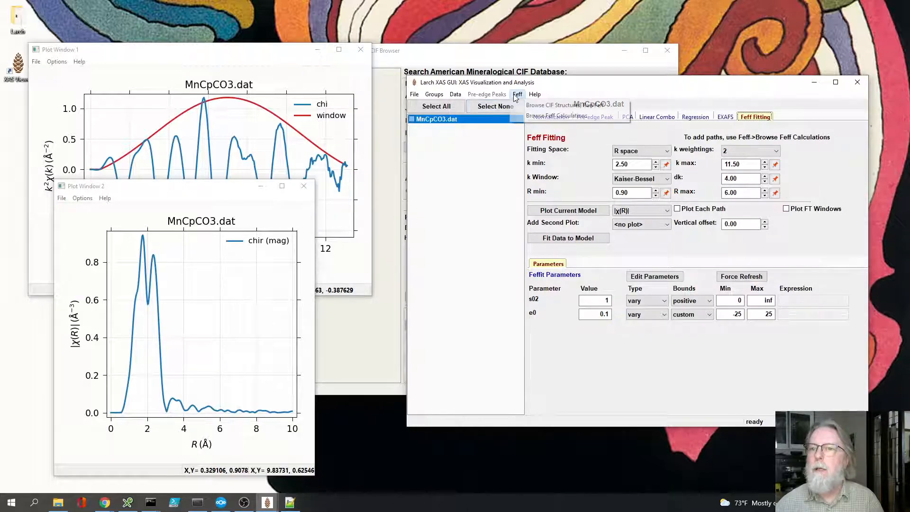
click(526, 116)
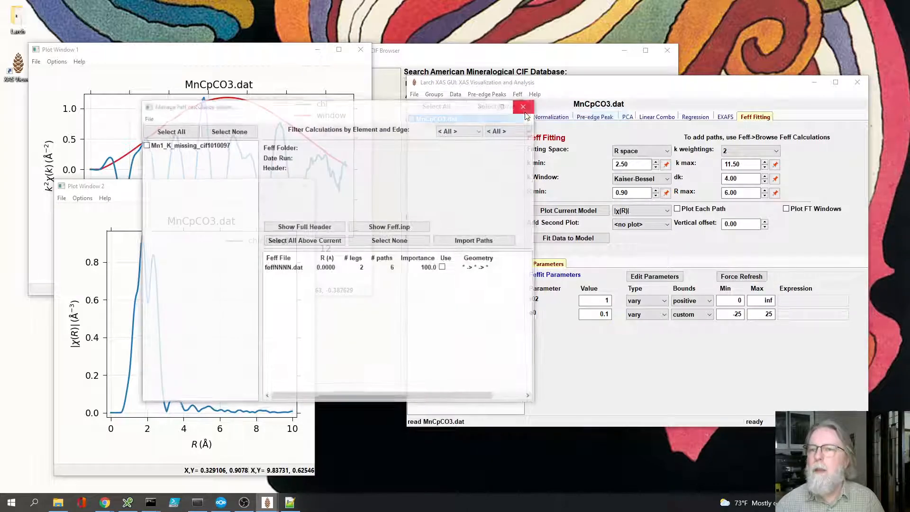
click(198, 144)
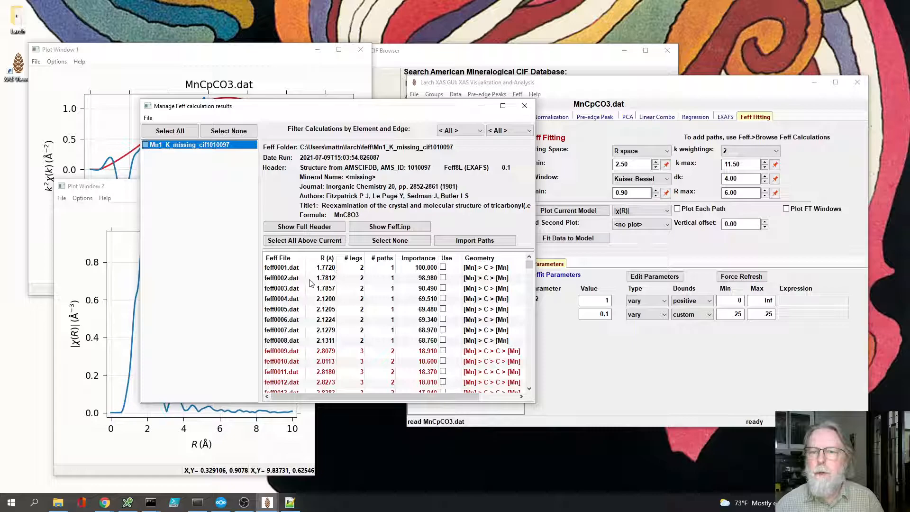
Mark feff0002.dat and feff0006.dat for use and import both paths into the Feff fitting model
click(442, 279)
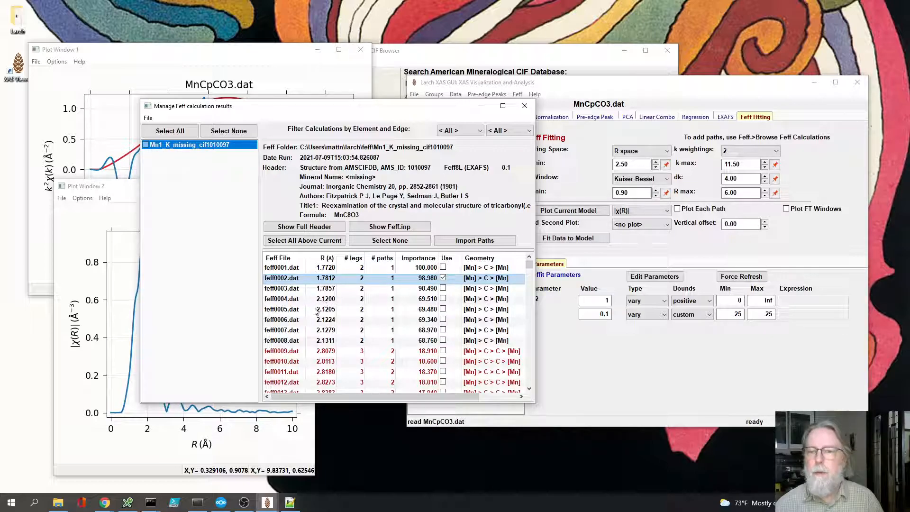
click(443, 321)
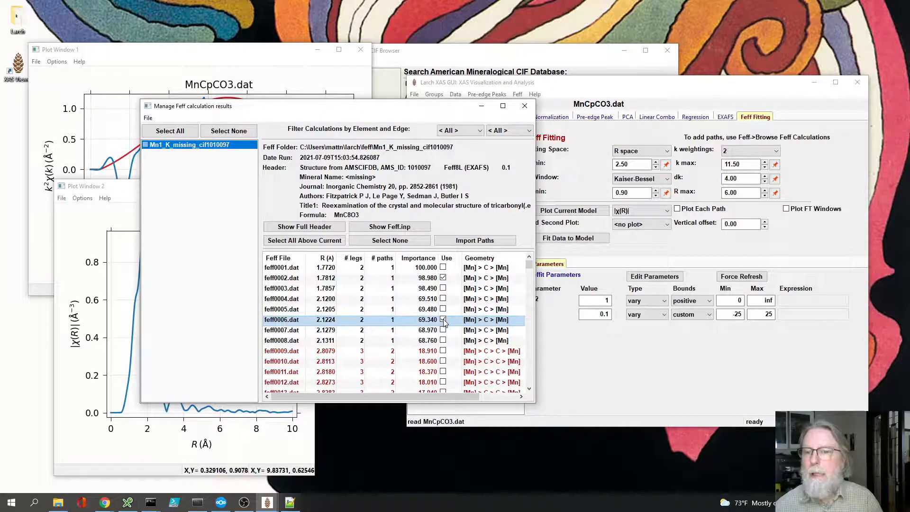
click(458, 240)
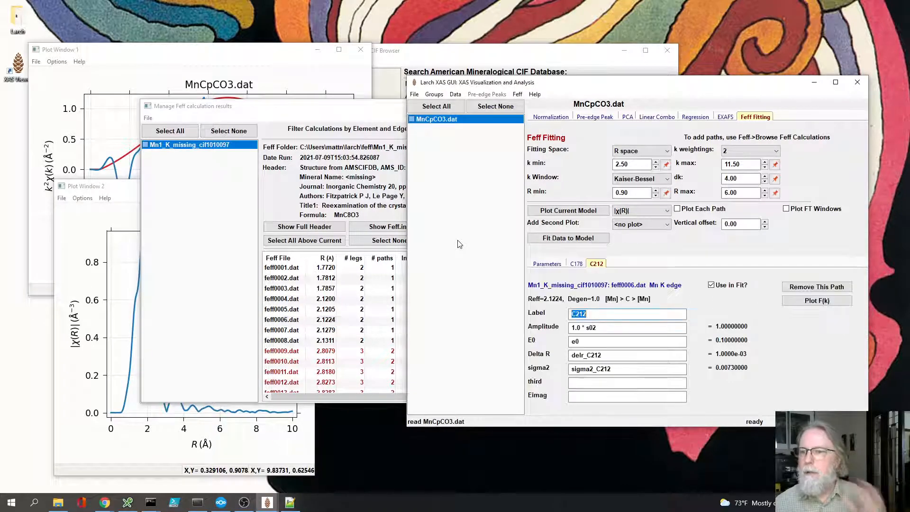
Set the amplitude of path C178 to 3.0 * s02 and of path C212 to 5.0 * s02
click(577, 265)
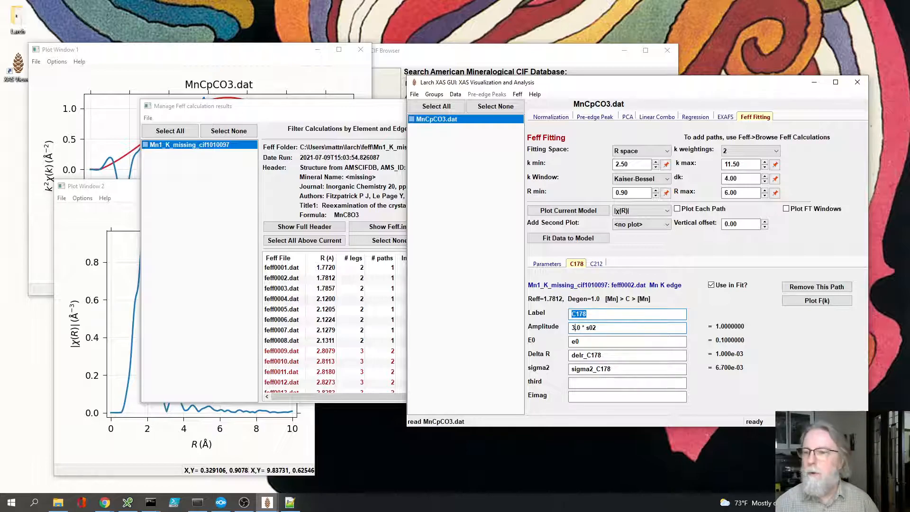
click(596, 264)
click(575, 328)
key(BackSpace)
text(5.0 * s02)
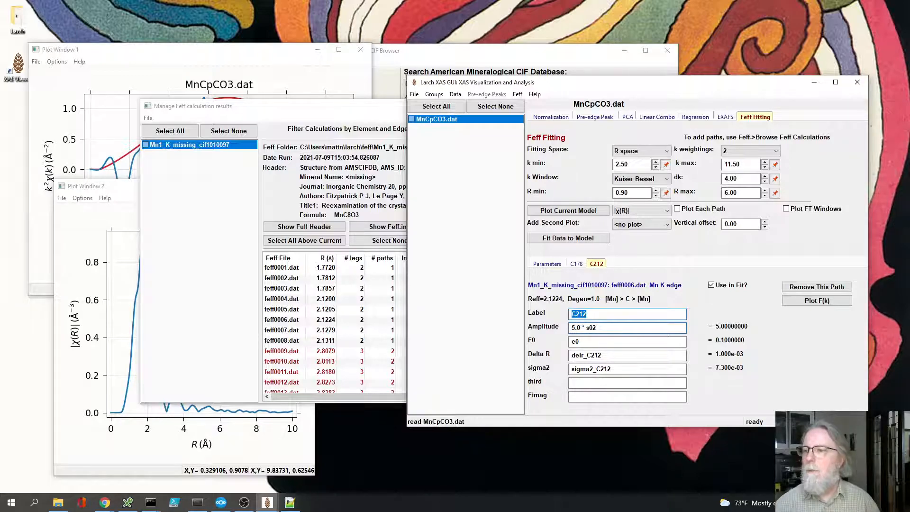
Plot F(k) for path C212, close that plot, and return to the list of Feffit parameters
click(816, 301)
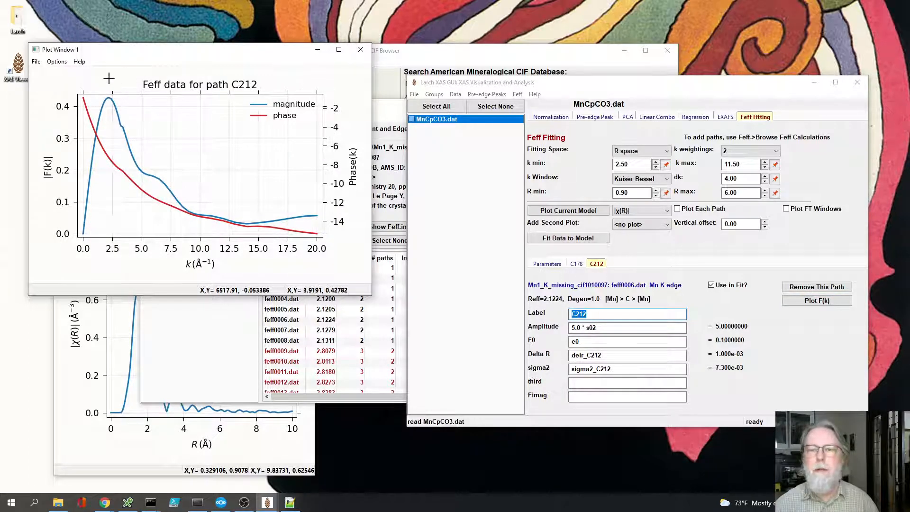
click(362, 54)
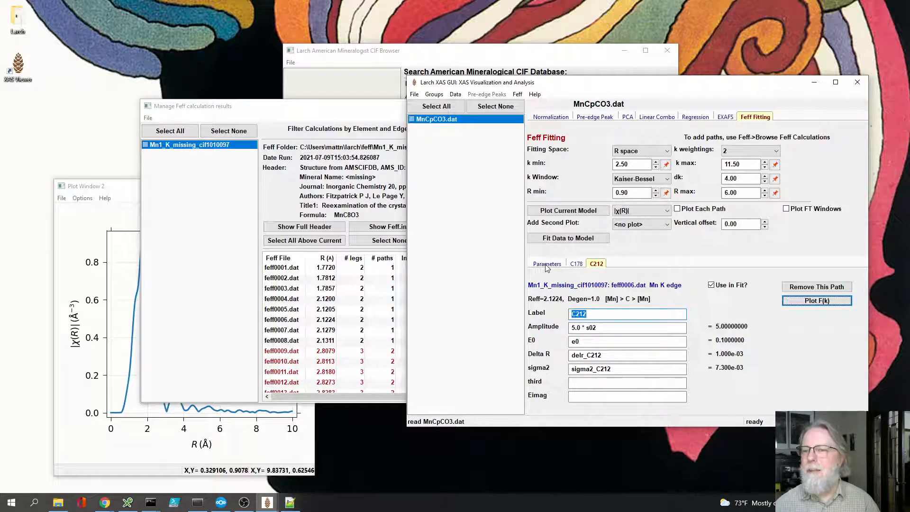
click(546, 266)
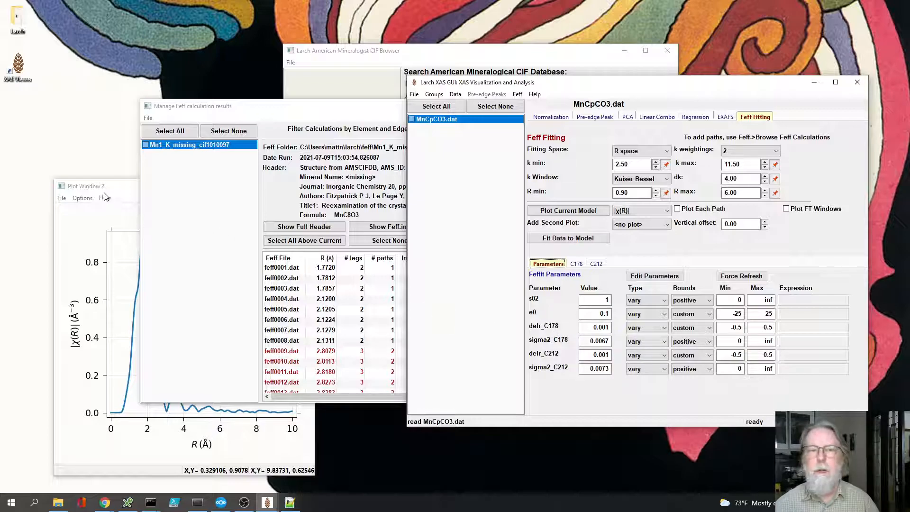
Plot the current model as |χ(R)| with each path included and examine the region below about 3 Å
drag(117, 189, 114, 175)
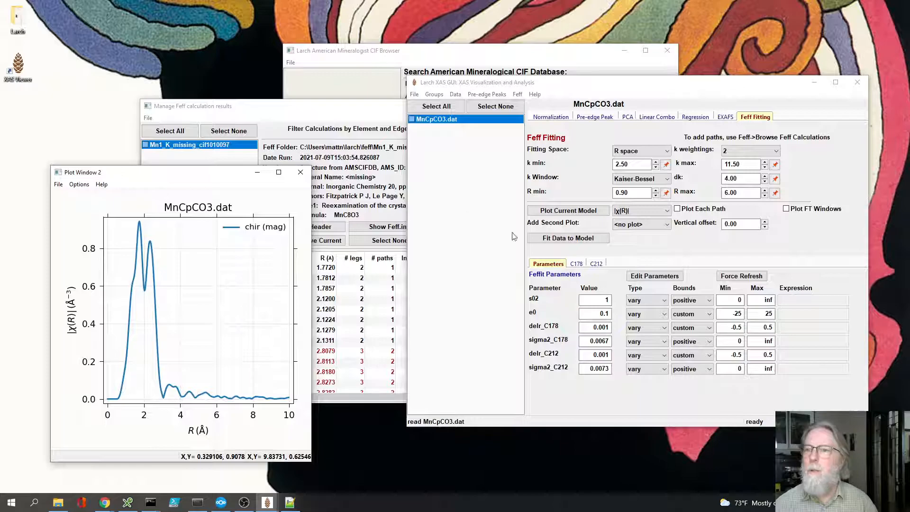
click(564, 211)
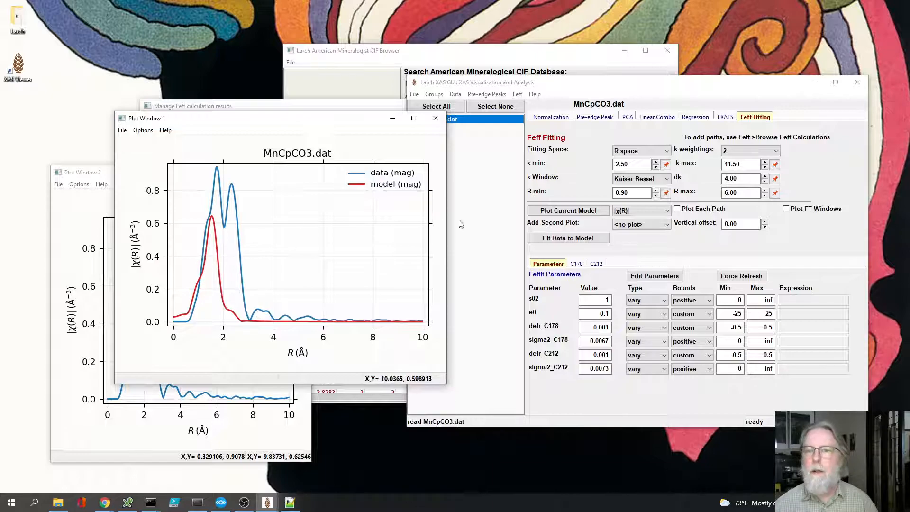
click(686, 211)
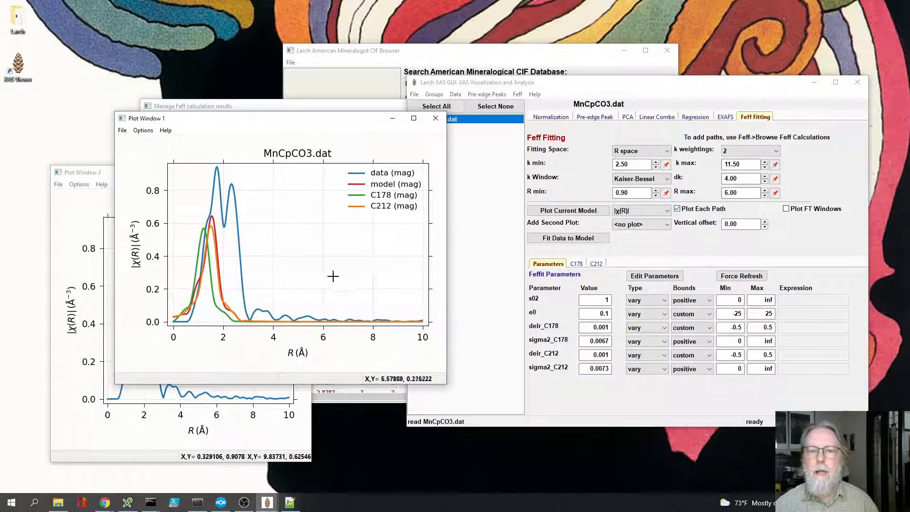
drag(172, 327, 249, 161)
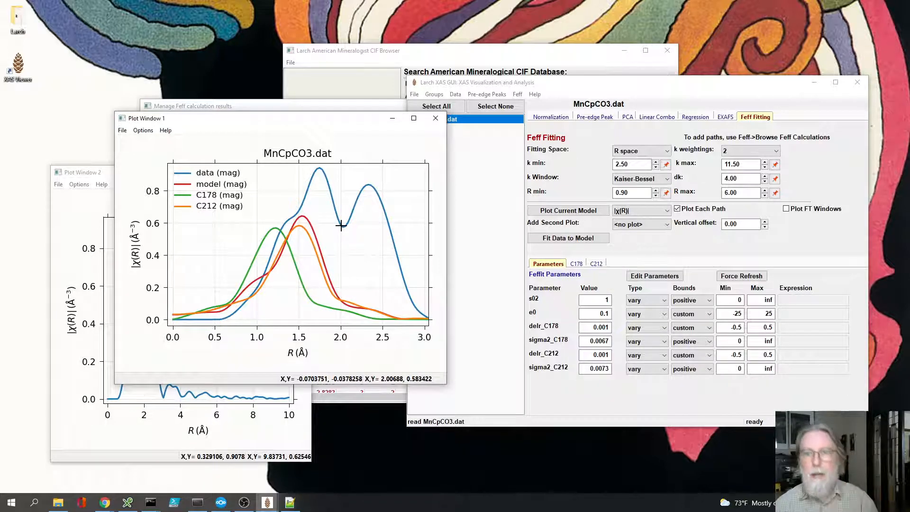
Set the fit's R max to 2.00, guided by the dip between the two data peaks, and fit the data to the model
click(344, 226)
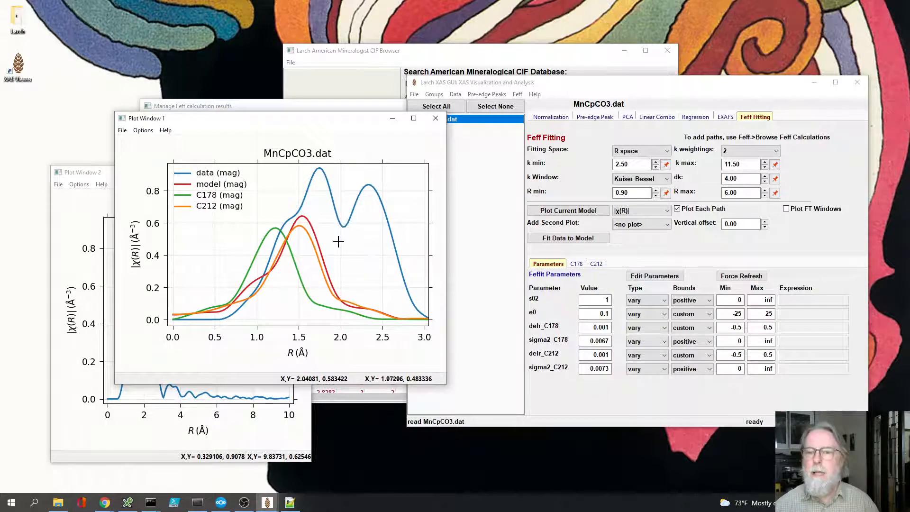
click(775, 192)
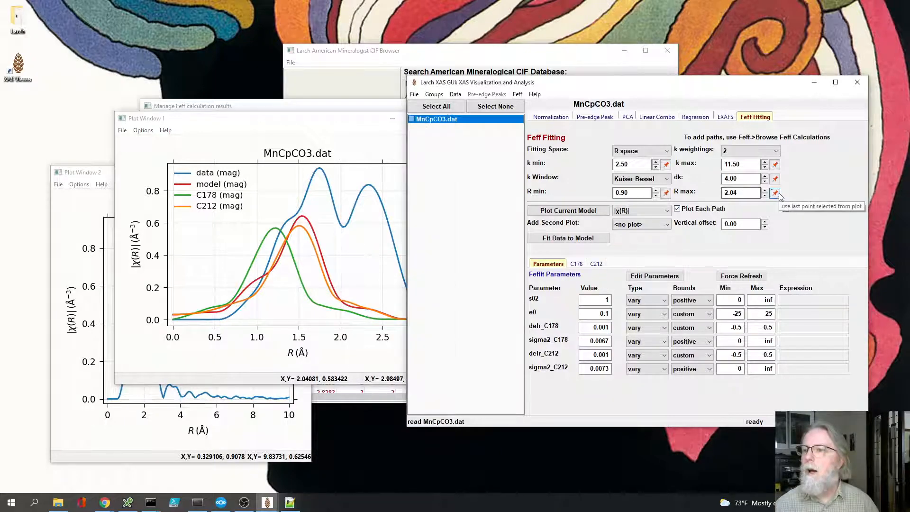
click(747, 195)
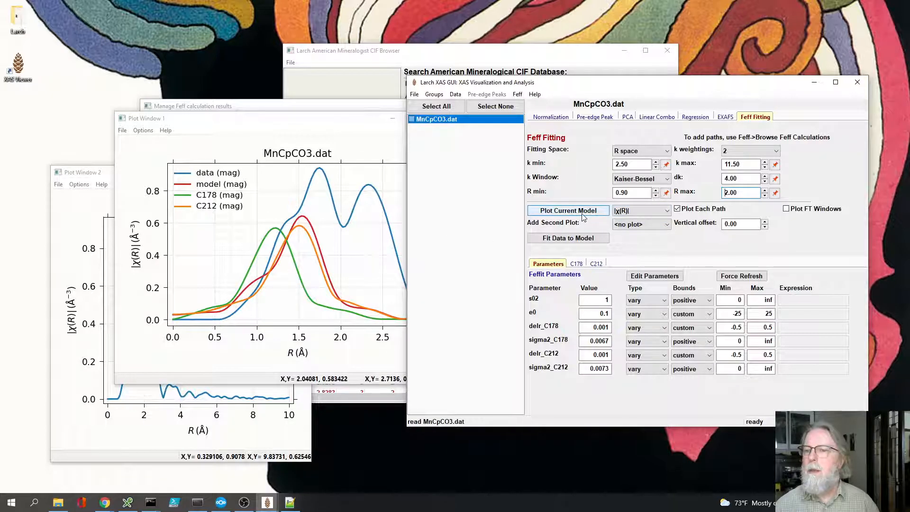
click(582, 238)
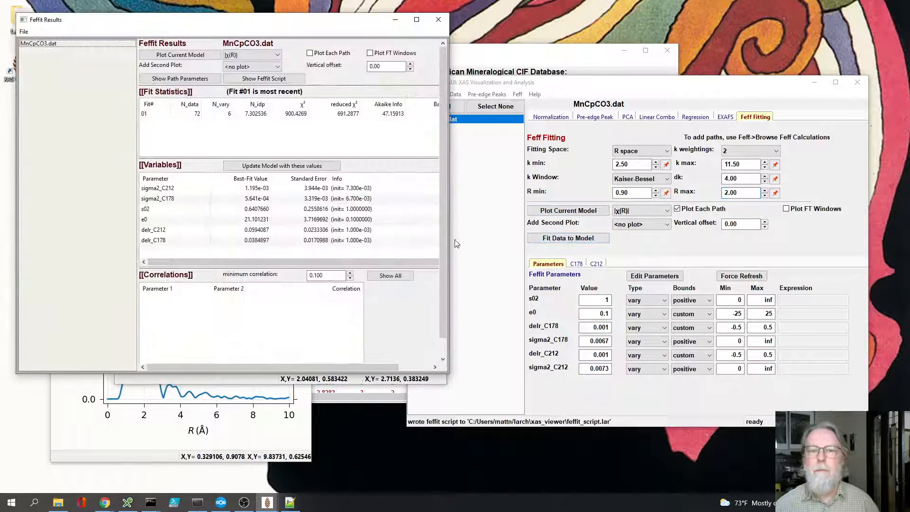
Place the Feffit results beside the |χ(R)| plot and compare data, model and path curves below about 2.8 Å
drag(190, 19, 624, 48)
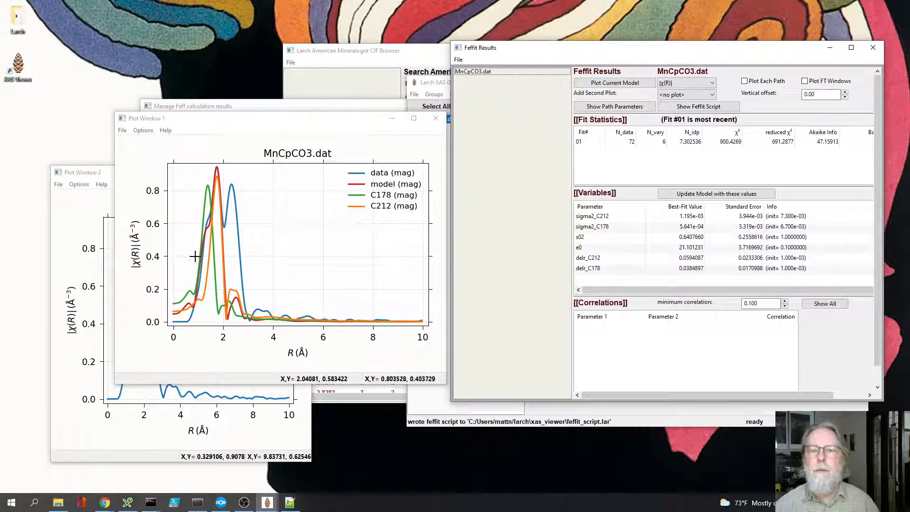
drag(175, 327, 243, 166)
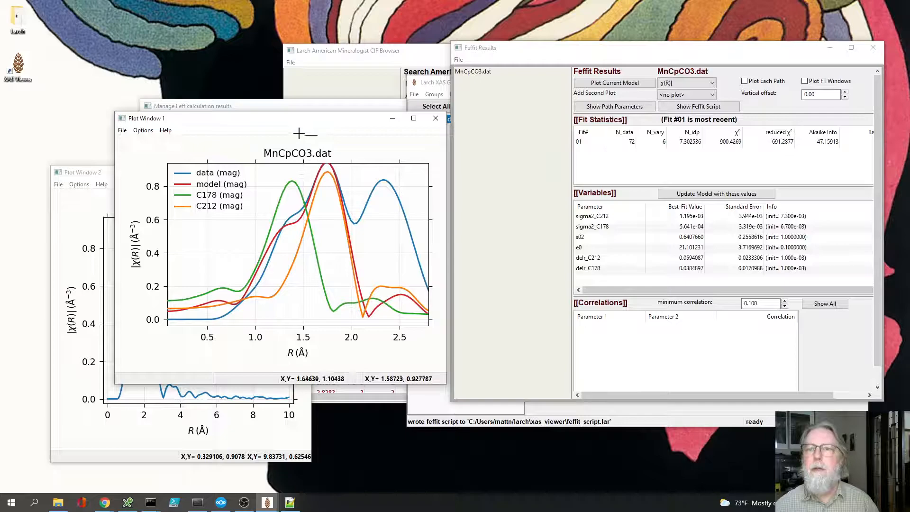
drag(309, 135, 260, 131)
Plot the fit result as Re[χ(R)], inspect the match below about 2.3 Å, and restore the full plot range
click(688, 82)
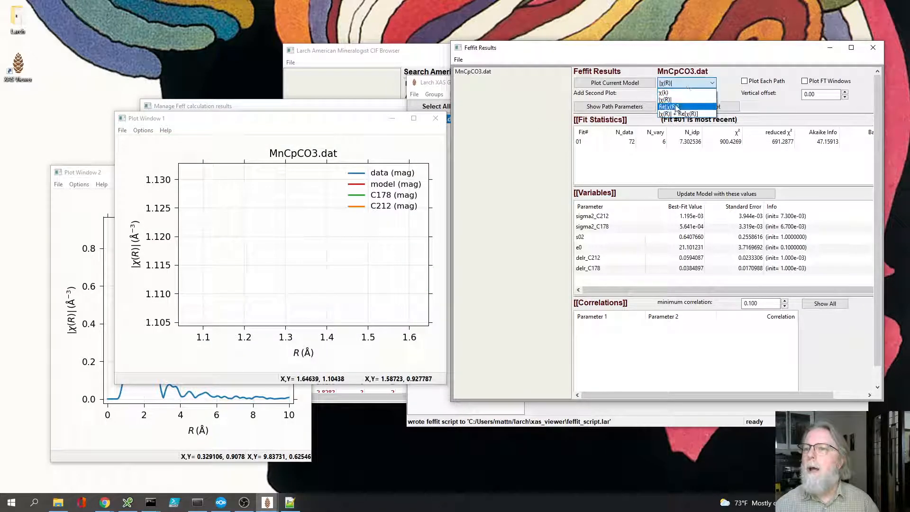
click(675, 107)
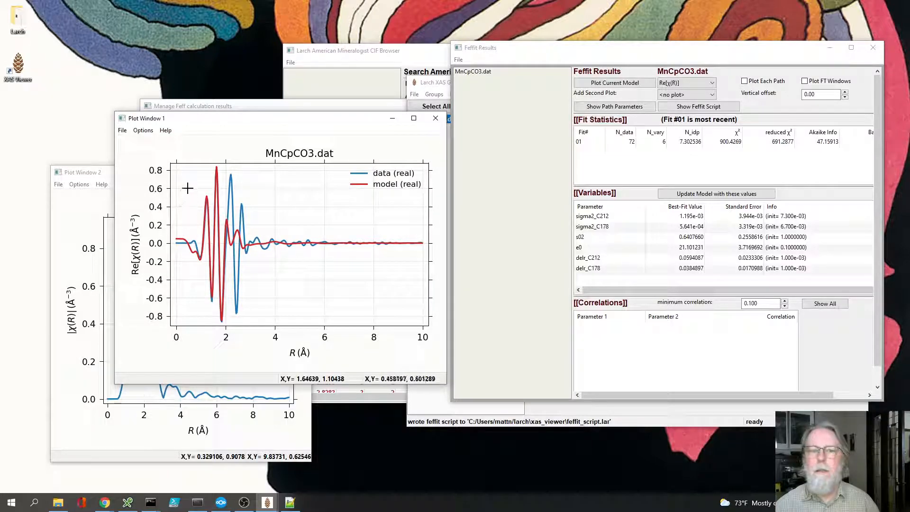
drag(185, 170, 232, 348)
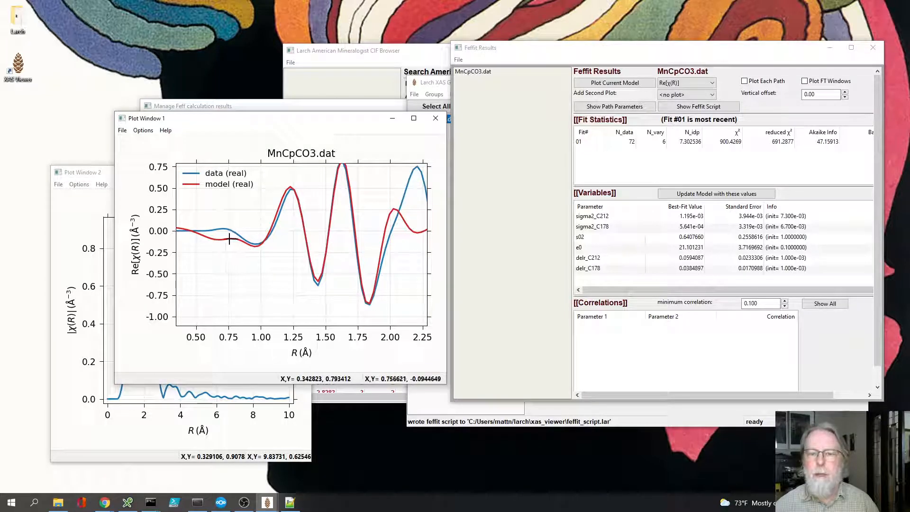
right_click(276, 262)
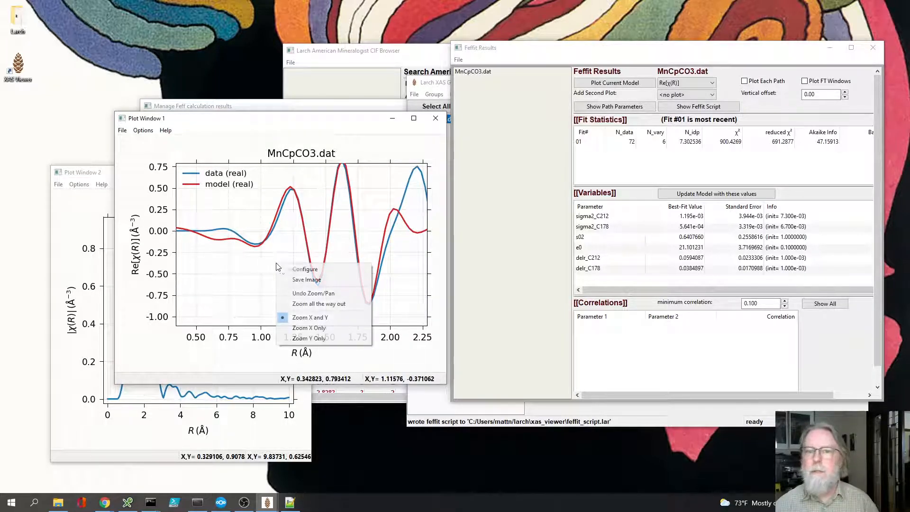
click(287, 304)
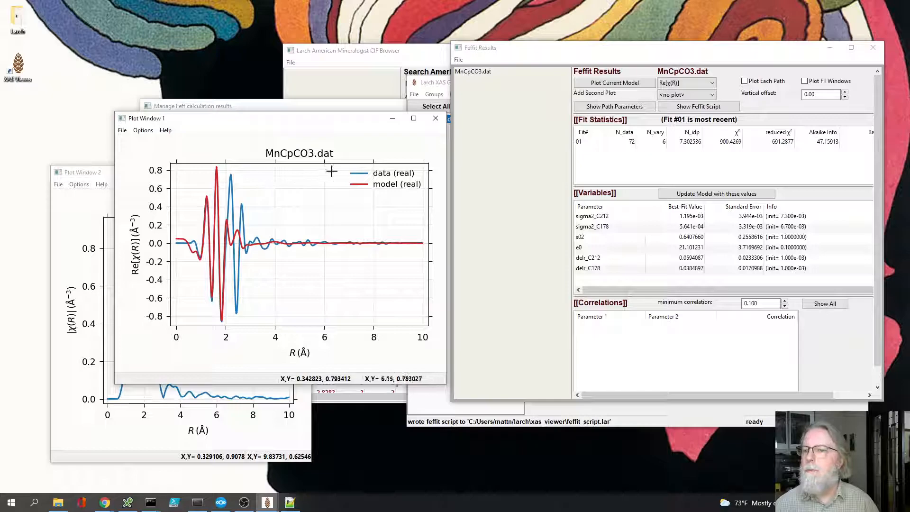
Select fit 01 in the Feffit results and review its statistics against the k and R ranges in Feff Fitting
drag(564, 56, 469, 78)
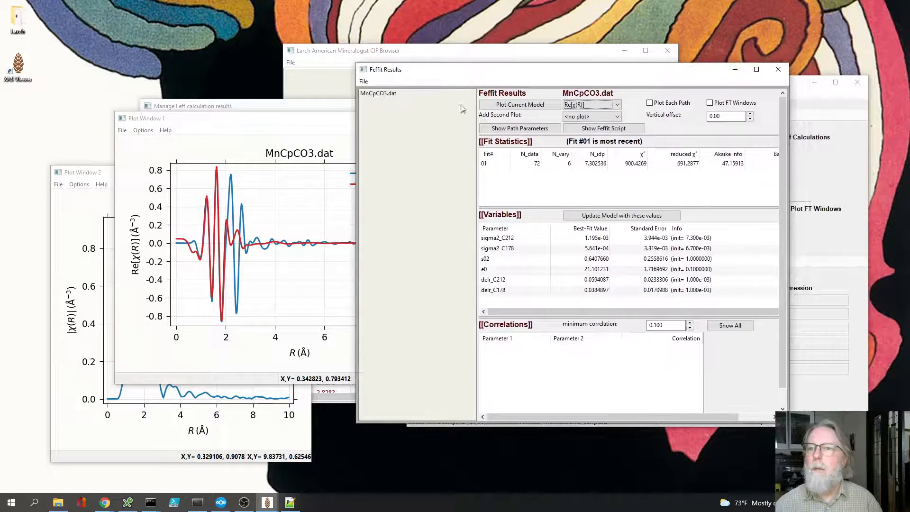
click(601, 165)
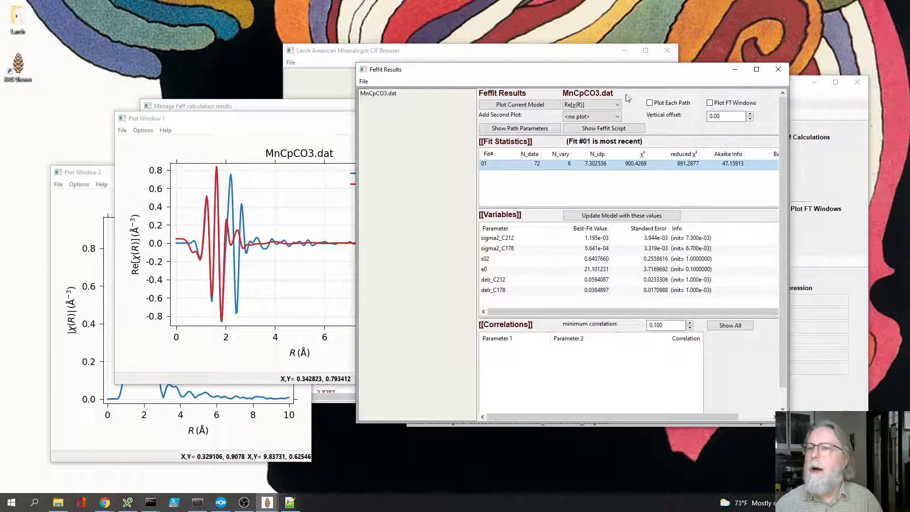
drag(625, 77, 578, 228)
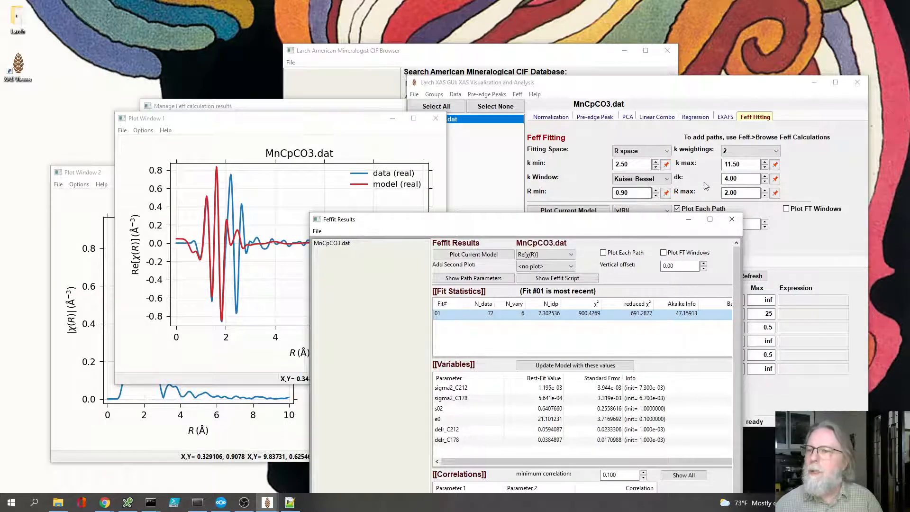
drag(559, 220, 542, 55)
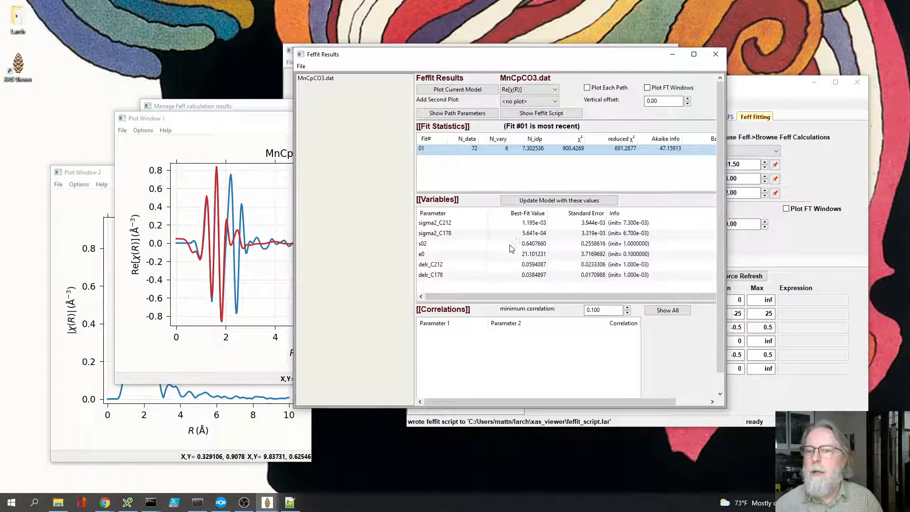
Inspect the correlations of s02, e0, delr_C212 and delr_C178 with the other fit variables
click(458, 246)
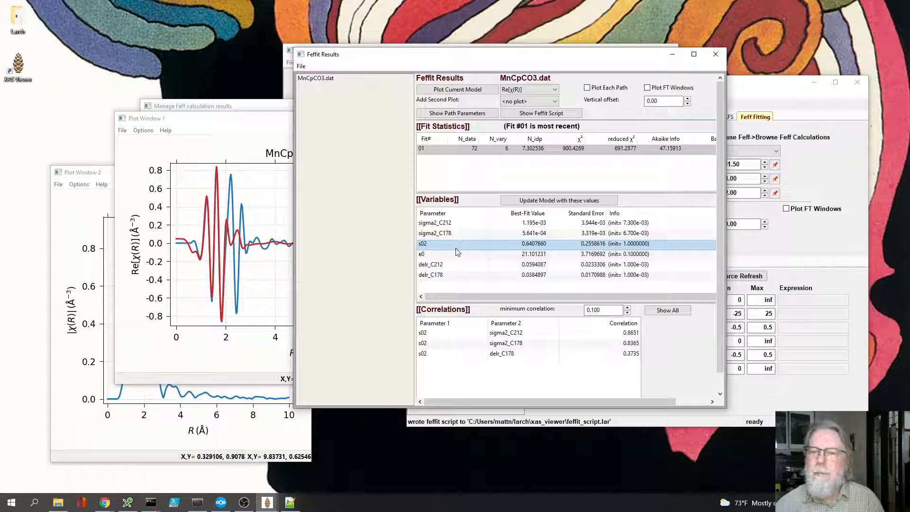
click(450, 256)
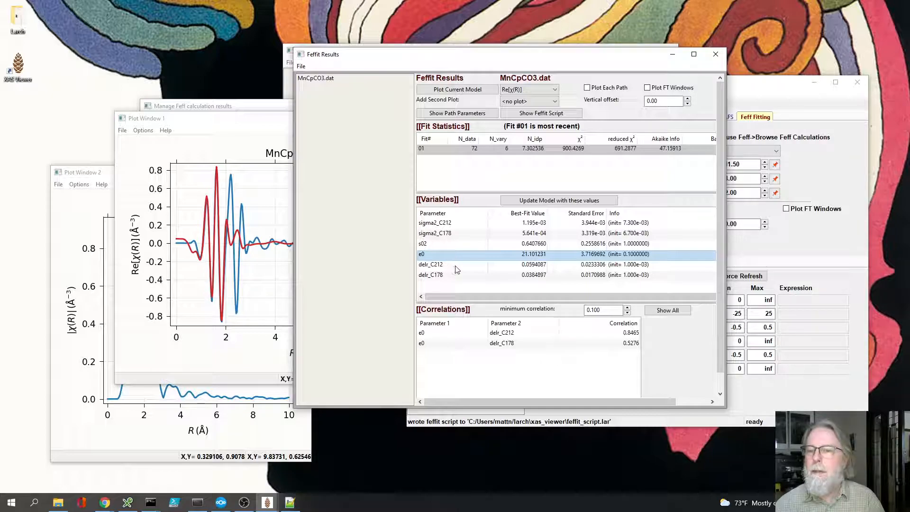
click(454, 265)
click(456, 274)
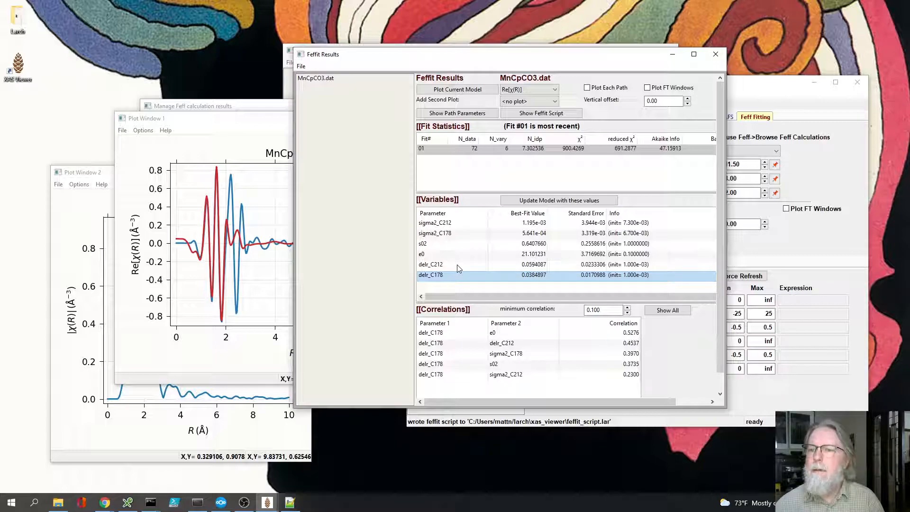
click(456, 264)
click(457, 254)
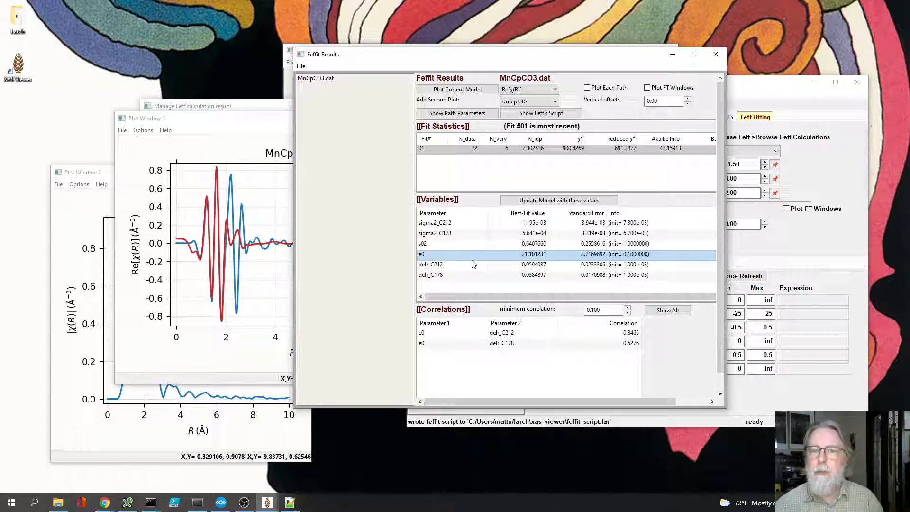
Plot the fit result as χ(k) and compare the data with the model over the full k range
click(532, 93)
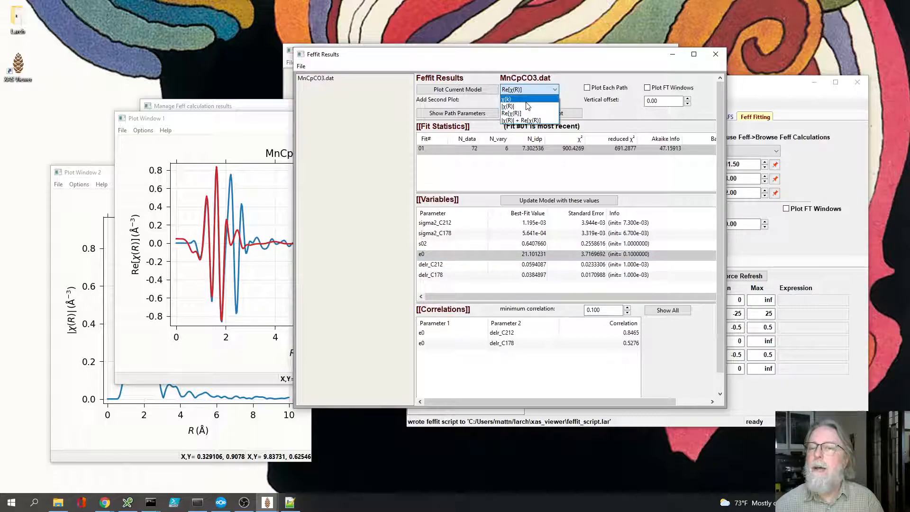
click(526, 100)
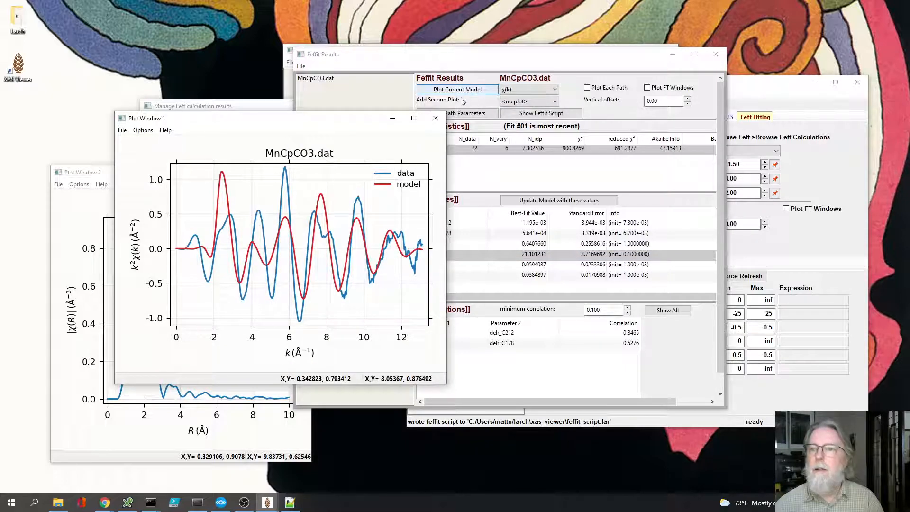
drag(251, 128, 185, 114)
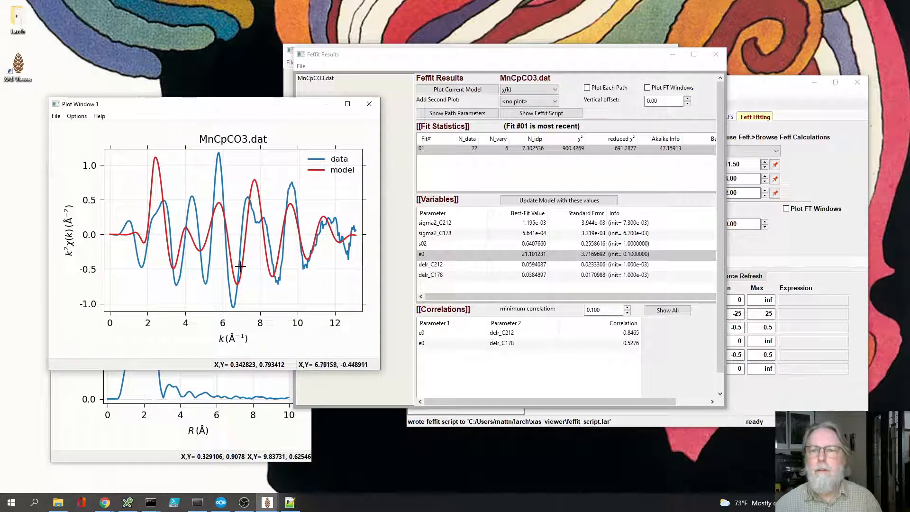
right_click(303, 246)
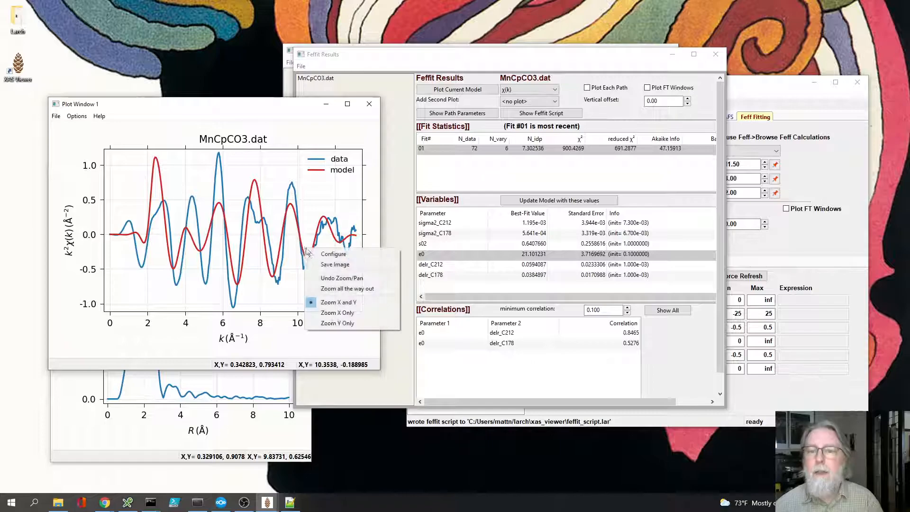
click(324, 288)
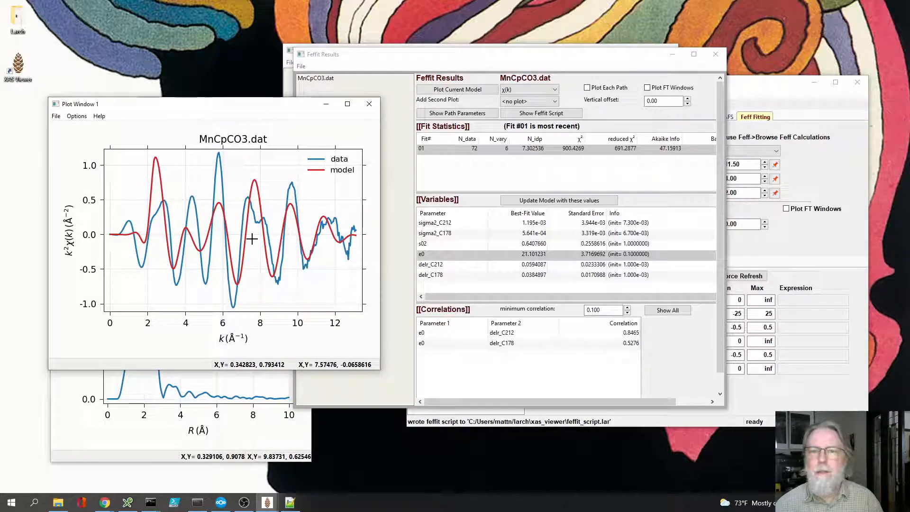
Update the Feff Fitting model with the best-fit values from fit 01 and plot the current model as |χ(R)|
click(747, 90)
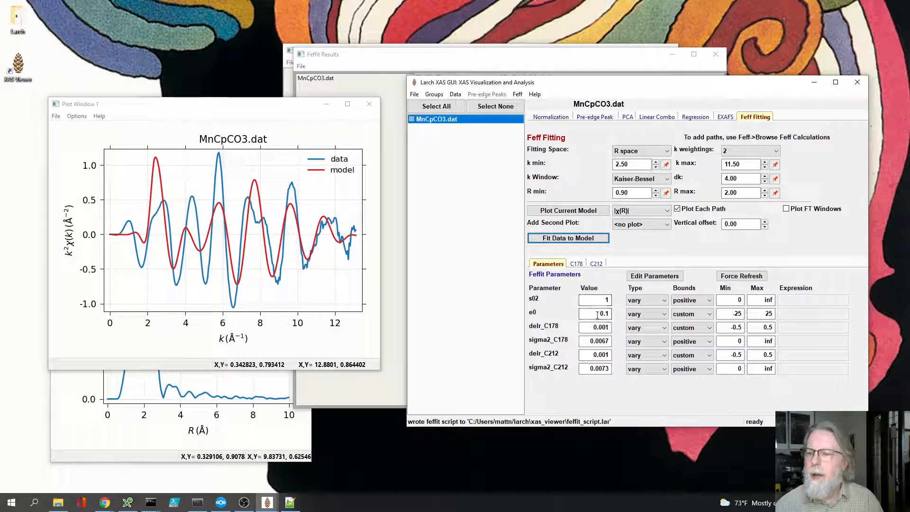
drag(395, 64, 202, 84)
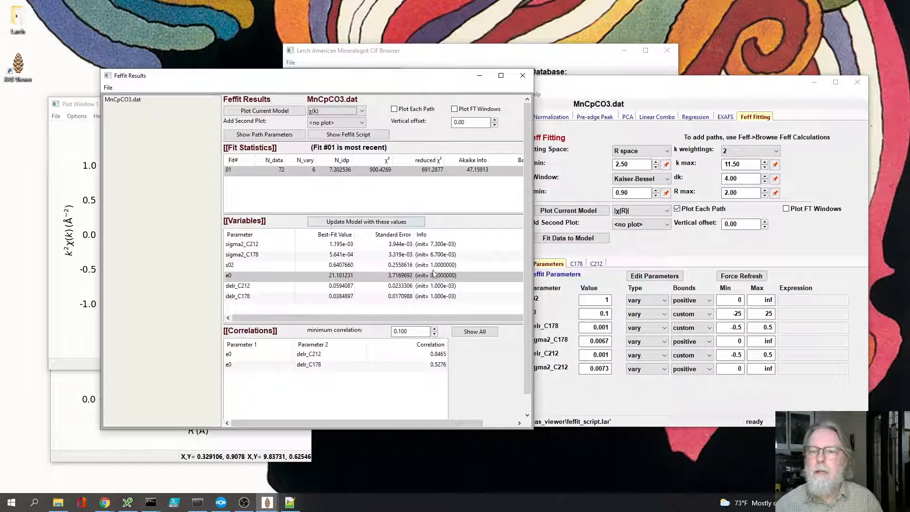
click(358, 223)
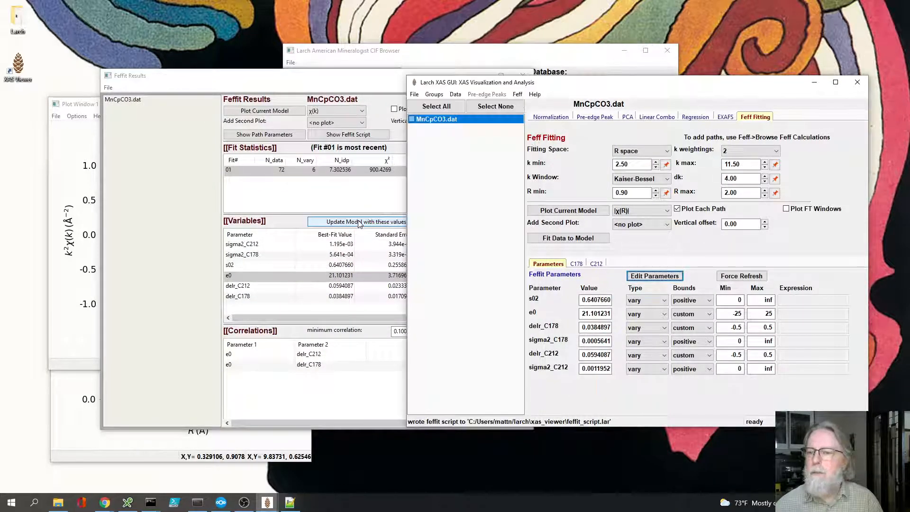
click(574, 211)
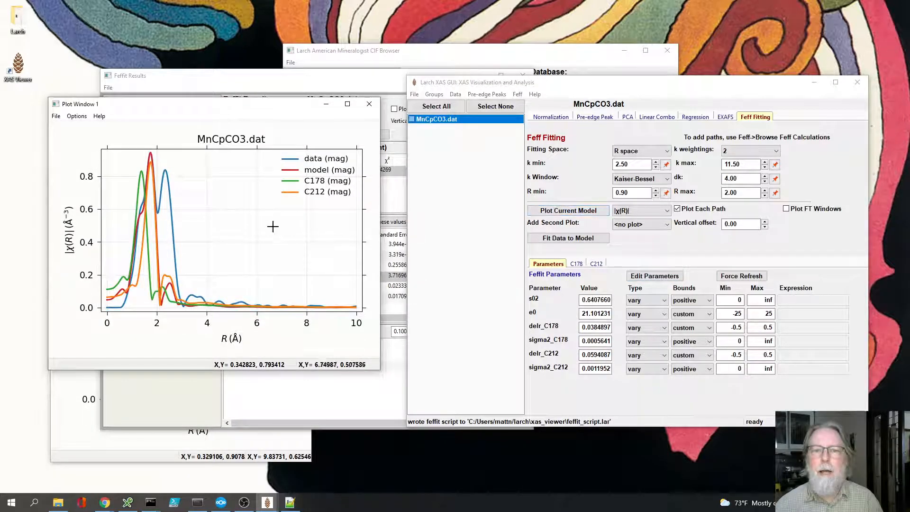
Set the e0 starting value to 1 and replot the current model
click(586, 315)
key(BackSpace)
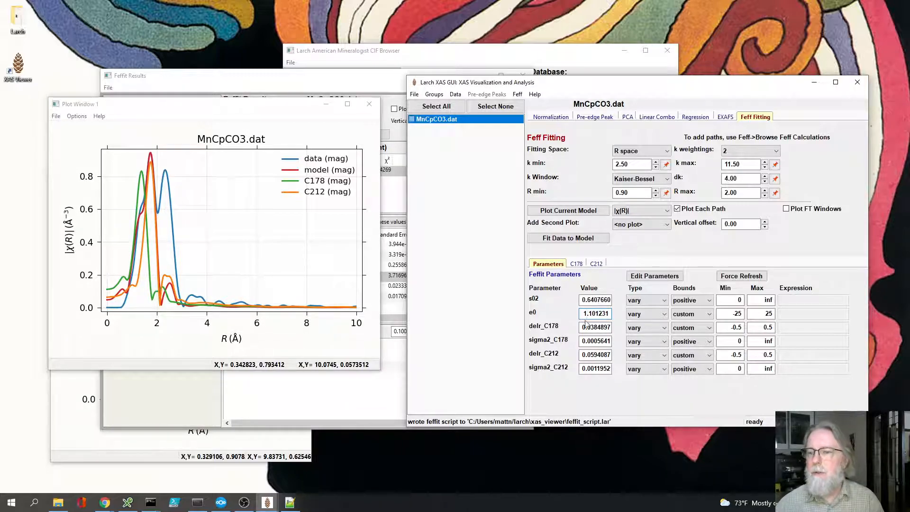
key(BackSpace)
key(BackSpace)
key(BackSpace)
key(BackSpace)
key(BackSpace)
key(BackSpace)
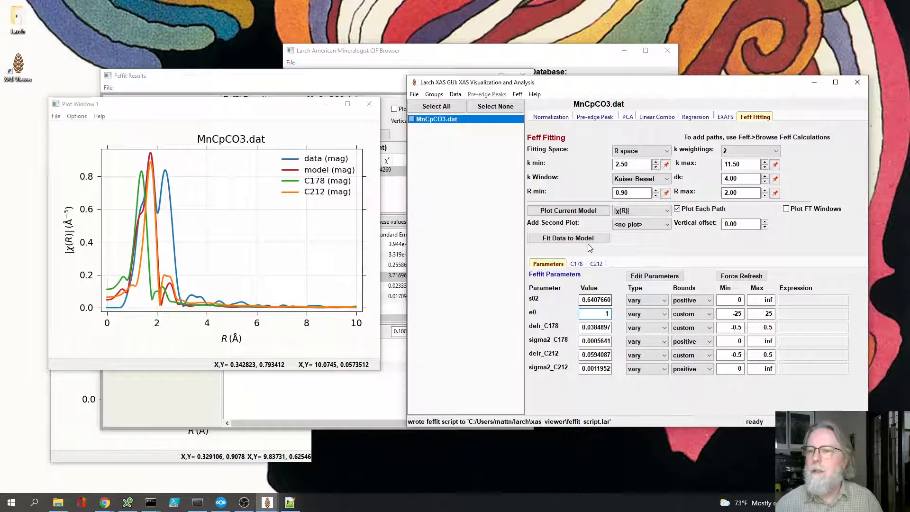
click(582, 214)
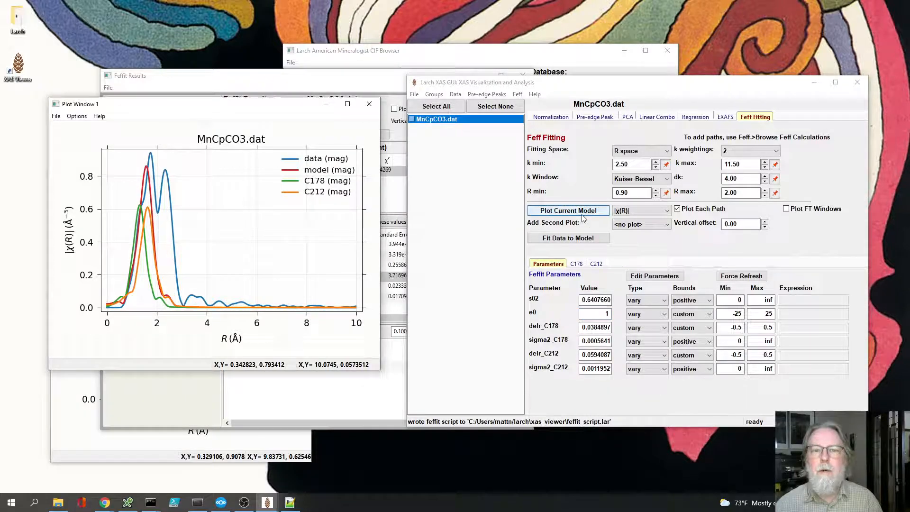
Compare data and model without individual paths, as Re[χ(R)] below about 3 Å and as χ(k) over the full range
click(639, 211)
click(626, 236)
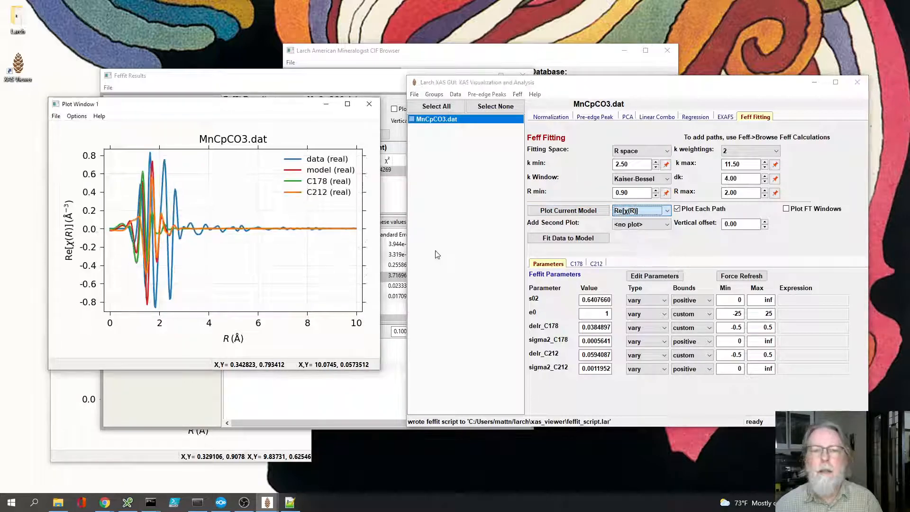
click(676, 209)
drag(115, 160, 182, 313)
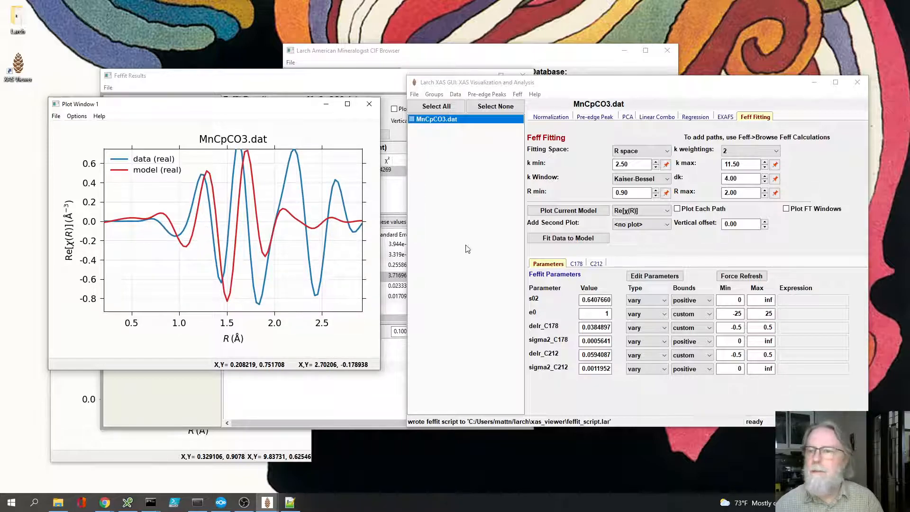
click(637, 210)
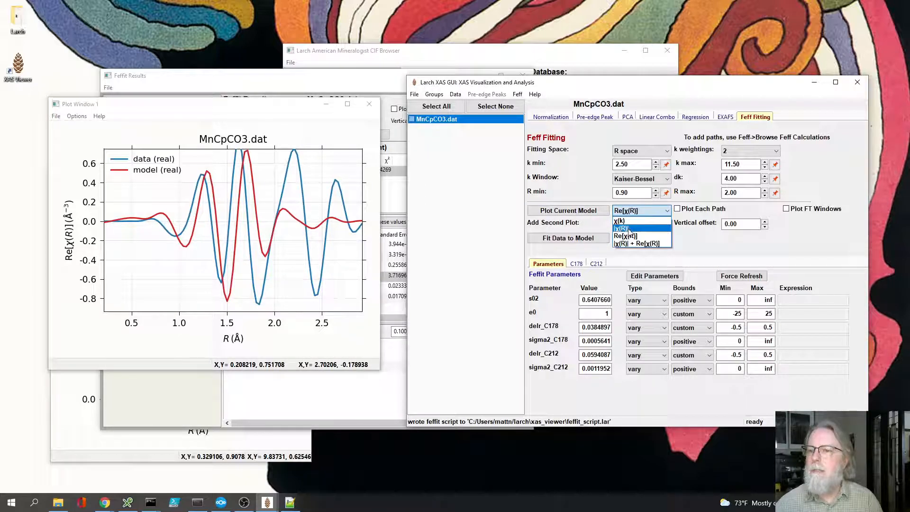
click(620, 221)
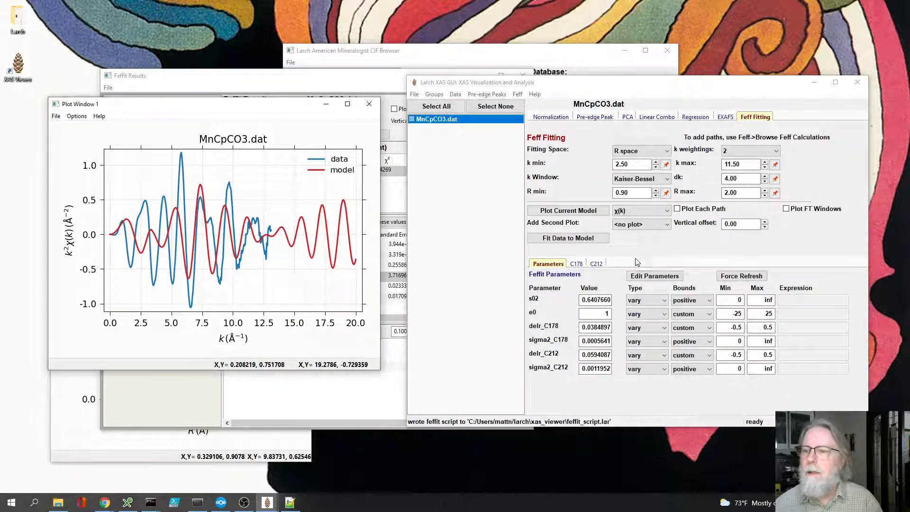
Check the C178 path definition, and rotate the molecule in the CCDC 3D viewer in Chrome to examine the atoms around Mn
click(577, 264)
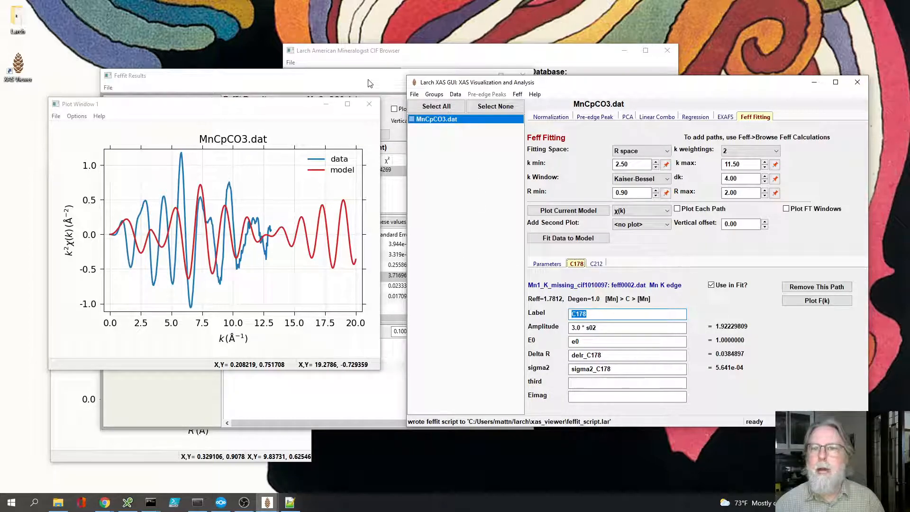
drag(0, 152, 507, 132)
drag(463, 353, 427, 342)
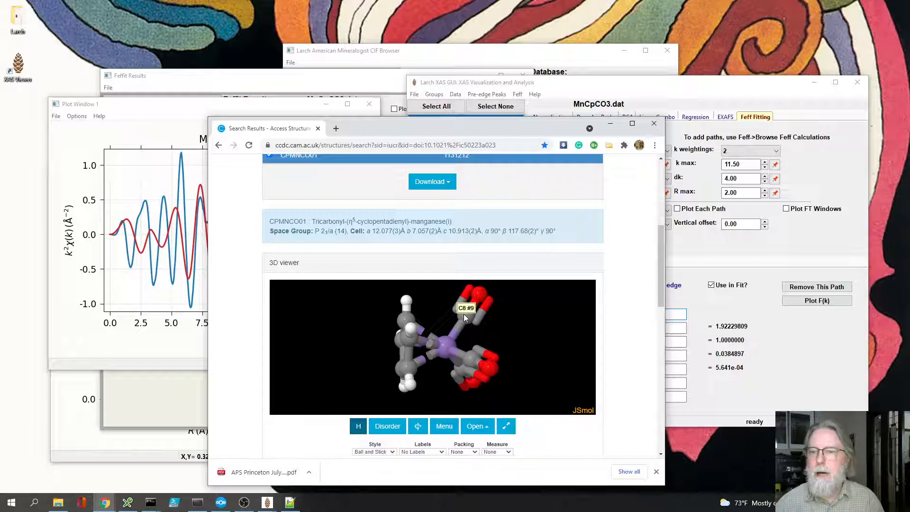
drag(437, 355, 392, 353)
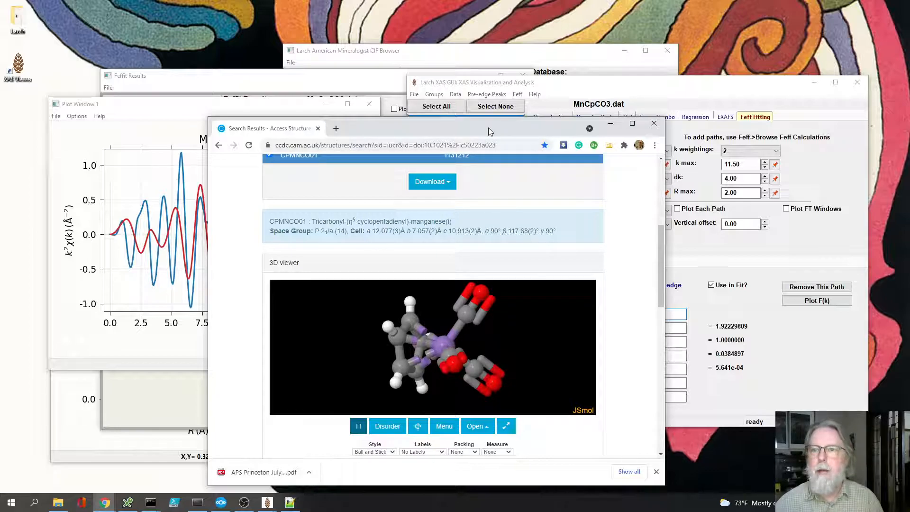
click(610, 124)
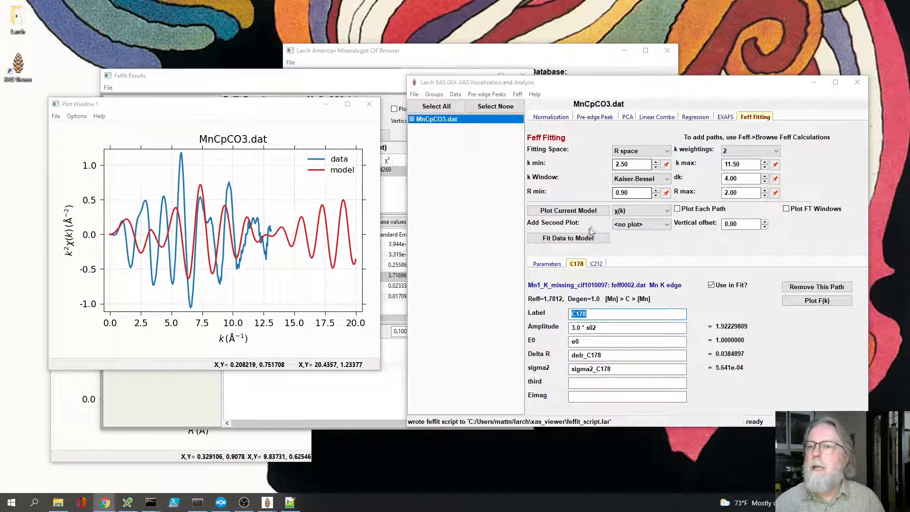
Plot the current model as |χ(R)| with each path, examine the region from about 0.9 to 3.7 Å, and restore the full range
click(645, 210)
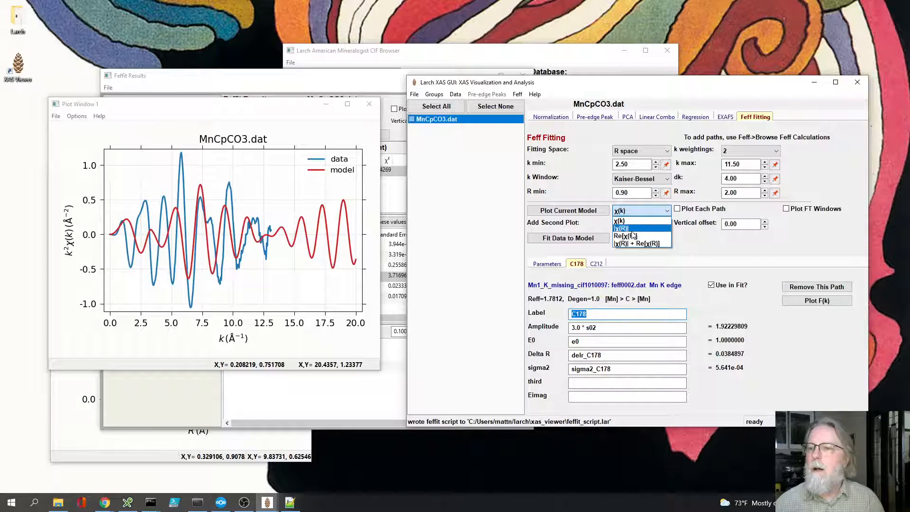
click(621, 228)
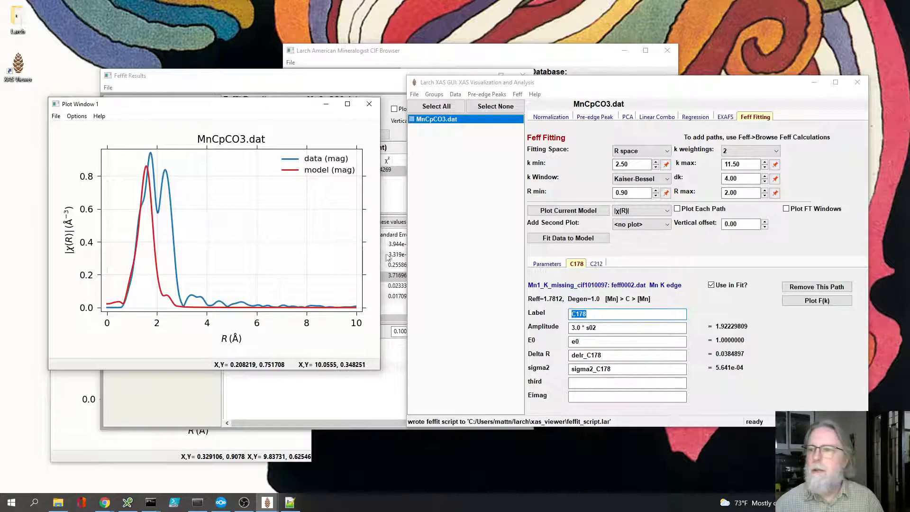
click(699, 213)
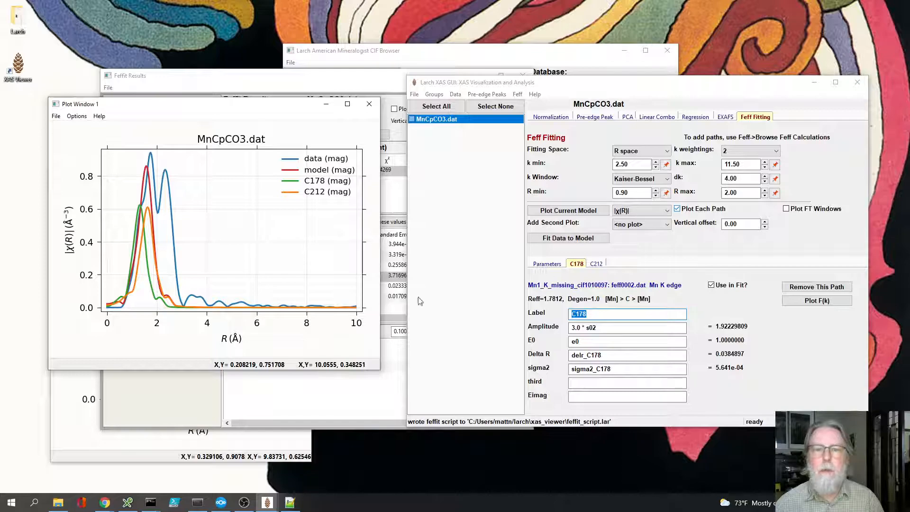
drag(128, 159, 204, 326)
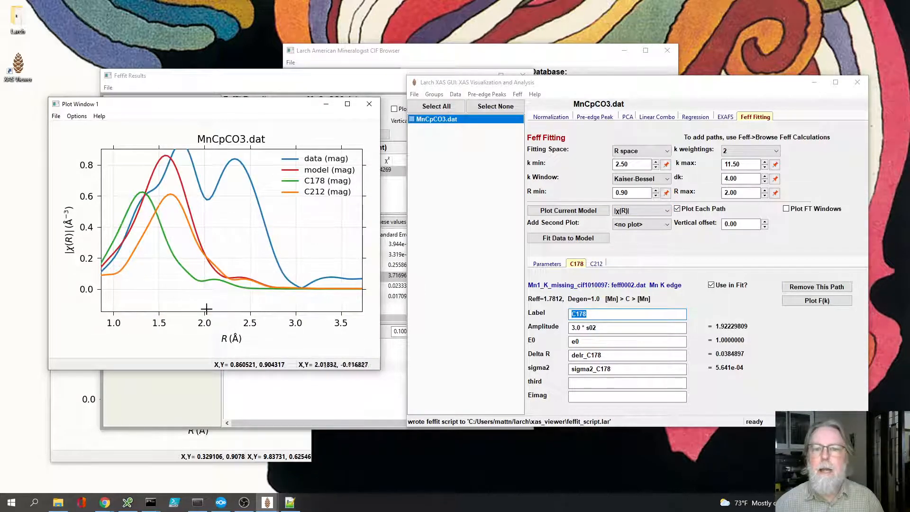
right_click(233, 306)
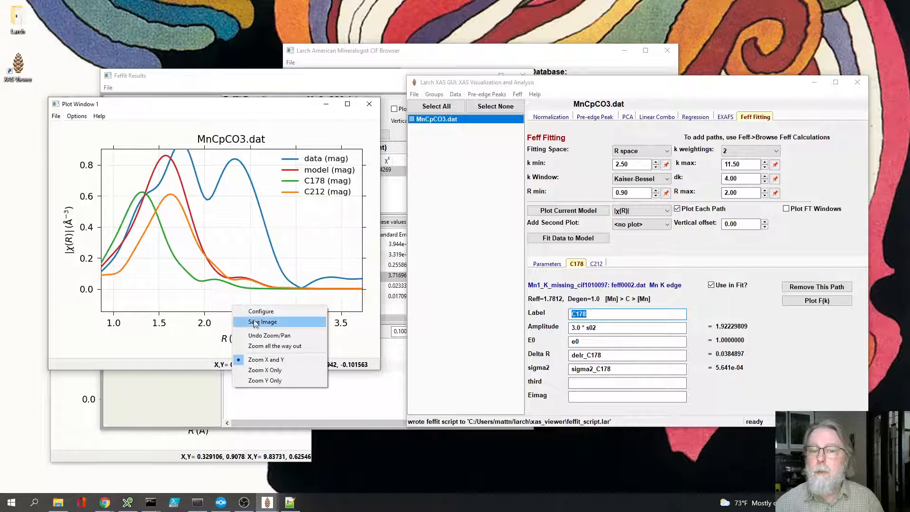
click(265, 345)
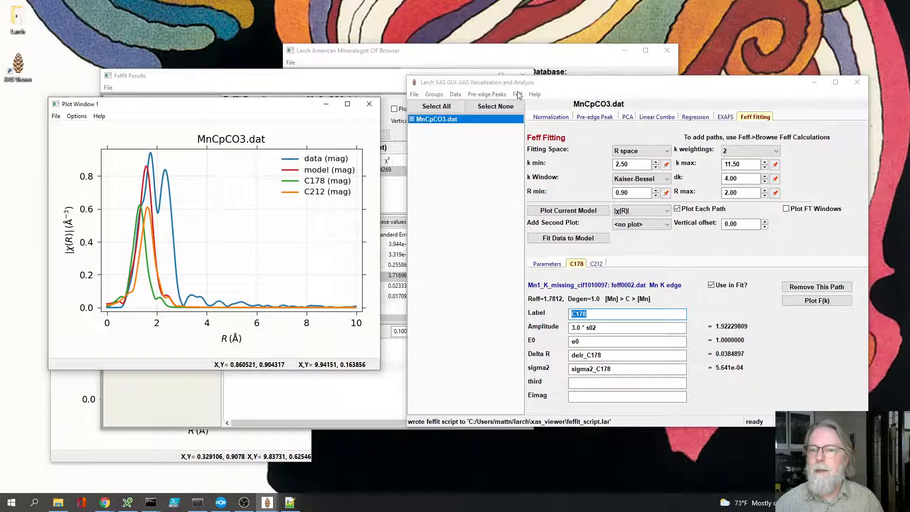
Import paths feff0014.dat, feff0015.dat and feff0017.dat from the Mn1_K_missing_cif1010097 Feff calculation into the fitting model, and close the calculation browser
click(518, 95)
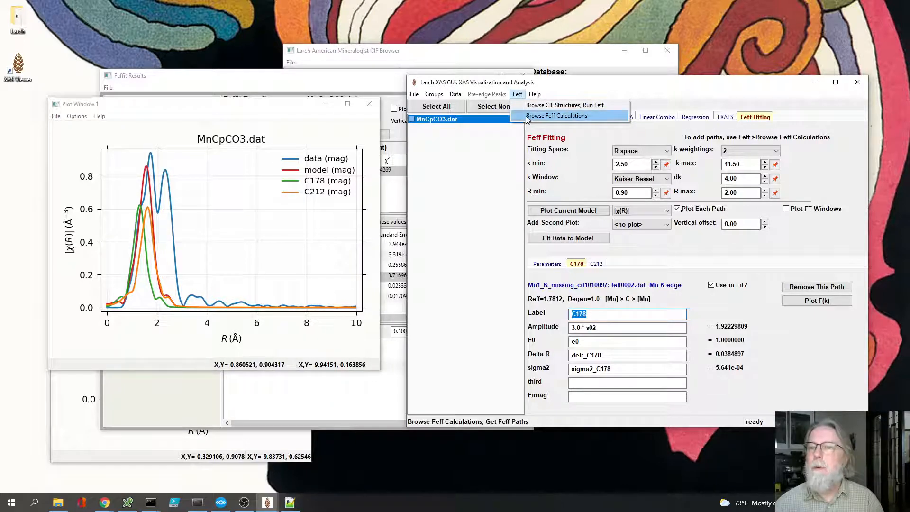
click(540, 114)
drag(534, 402, 595, 494)
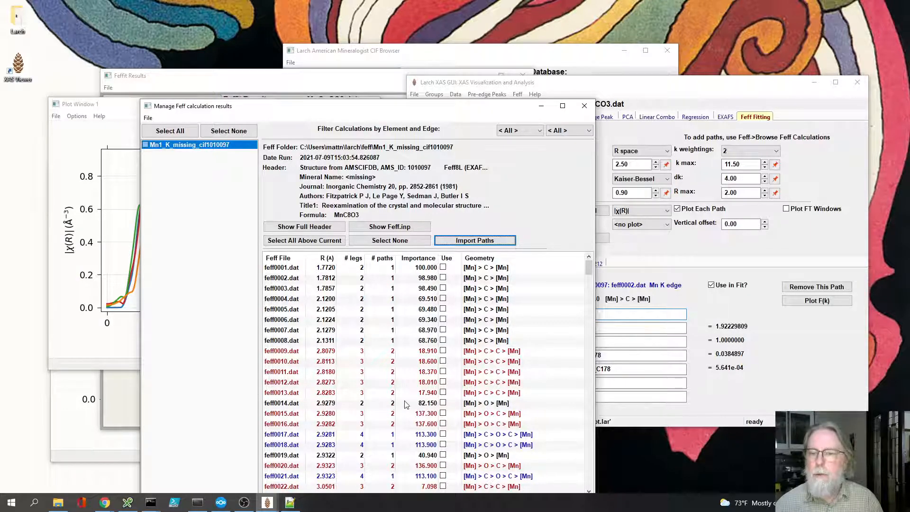
click(443, 403)
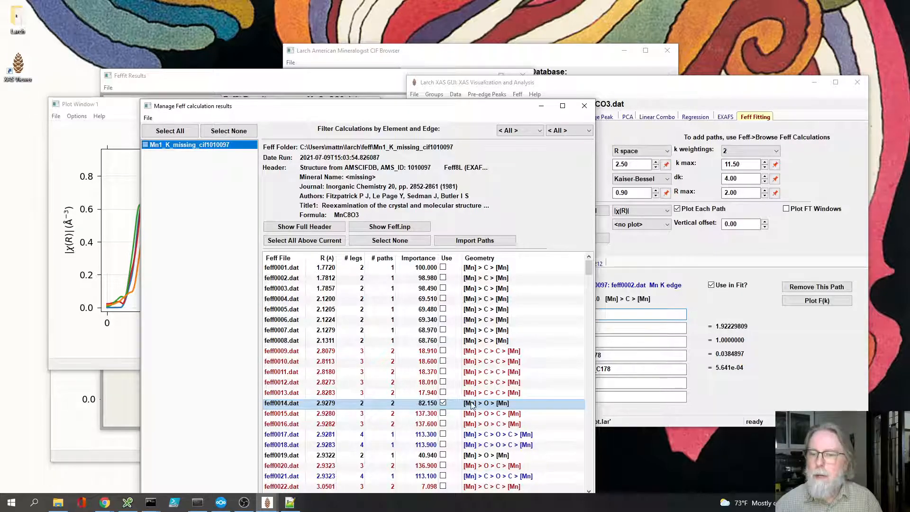
click(442, 415)
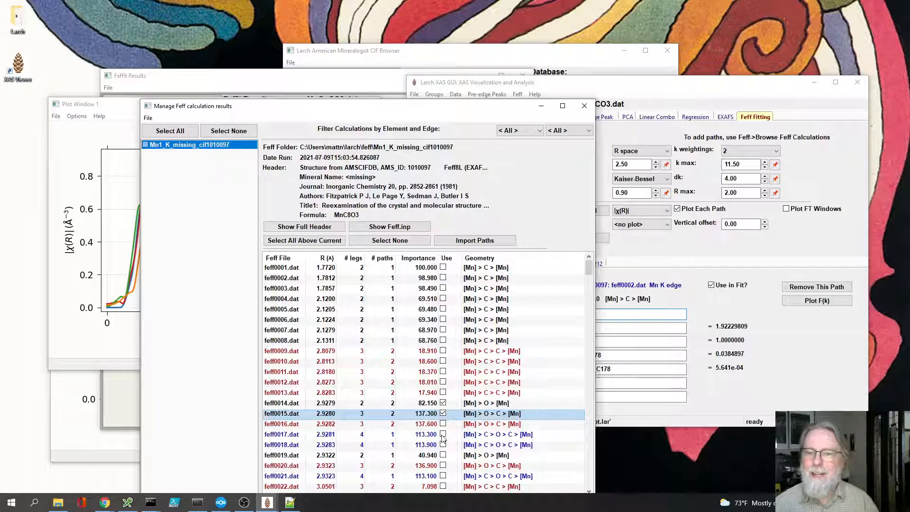
click(442, 435)
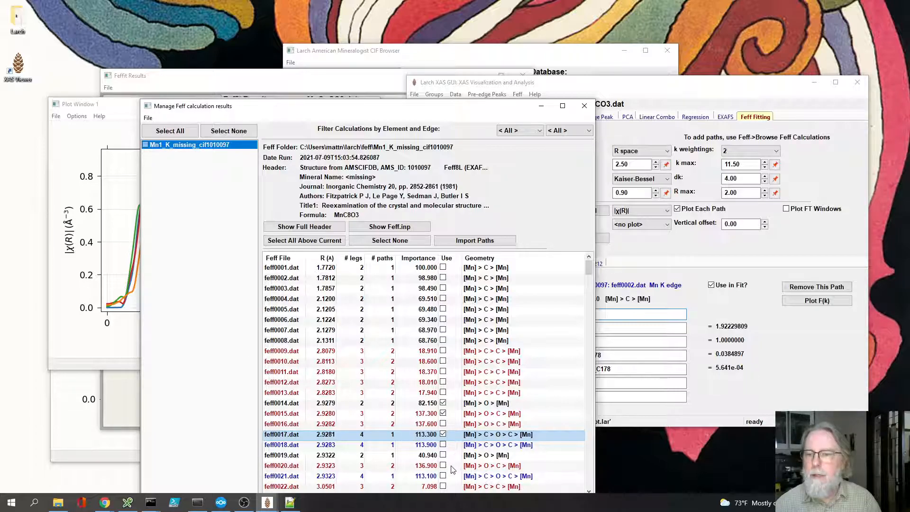
scroll(456, 475, down, 3)
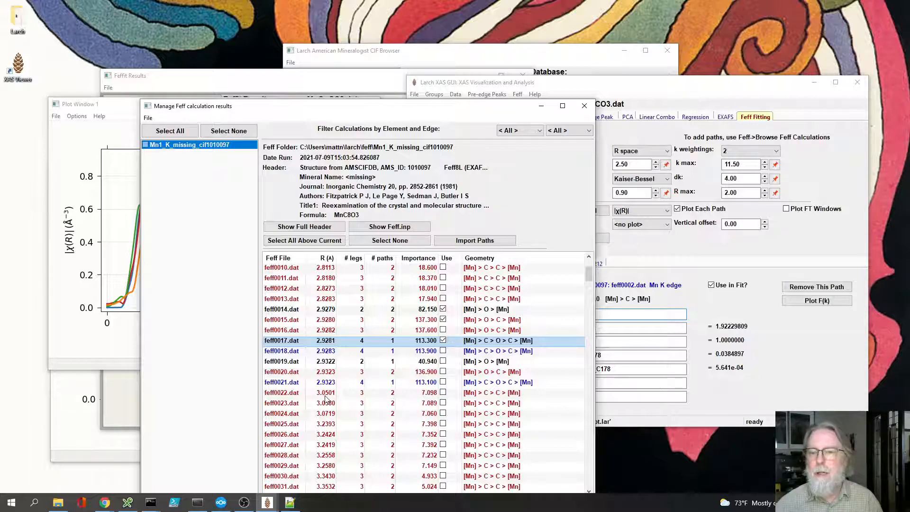
scroll(434, 410, down, 2)
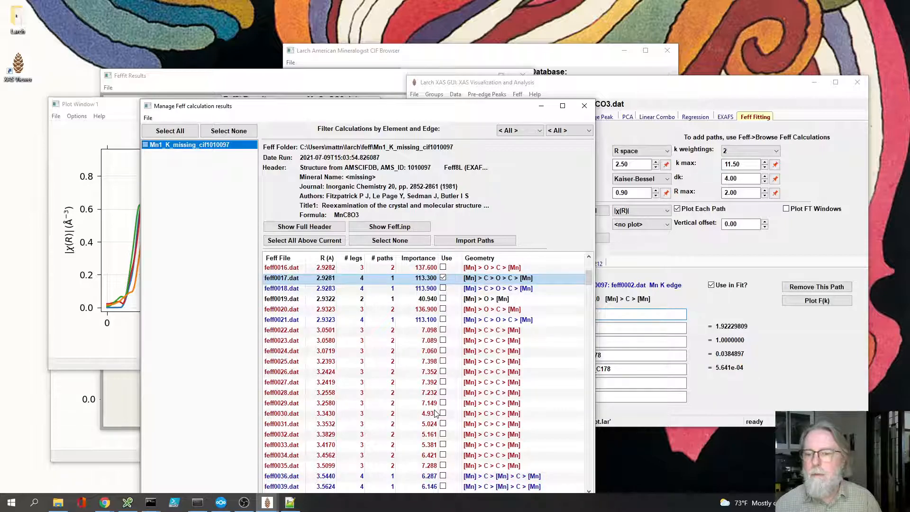
scroll(436, 413, up, 2)
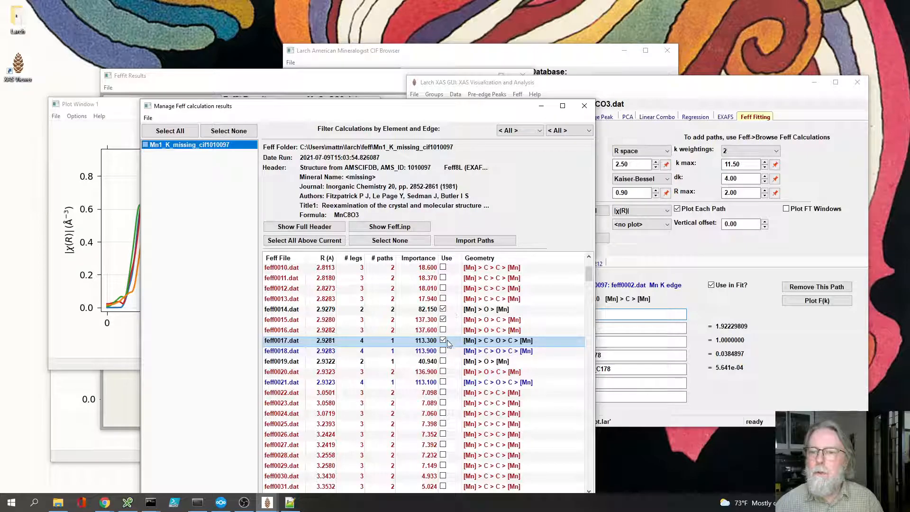
click(460, 240)
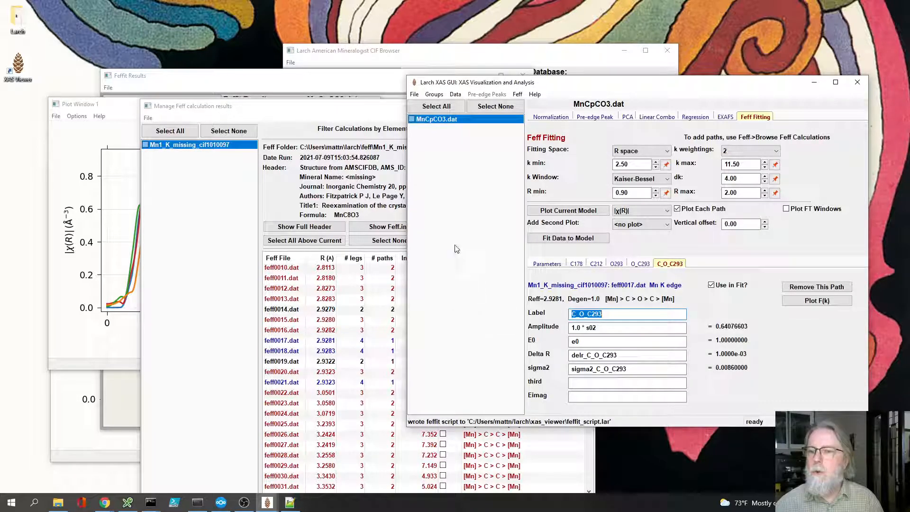
click(358, 119)
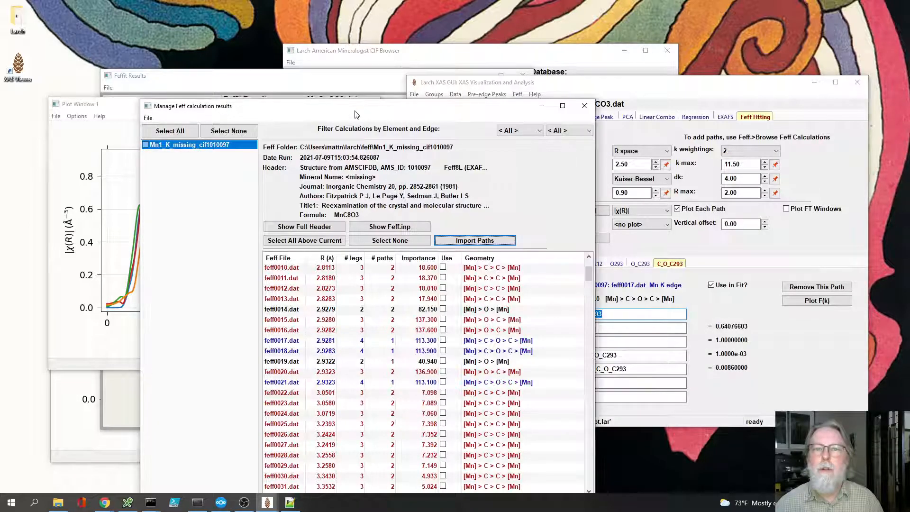
click(584, 105)
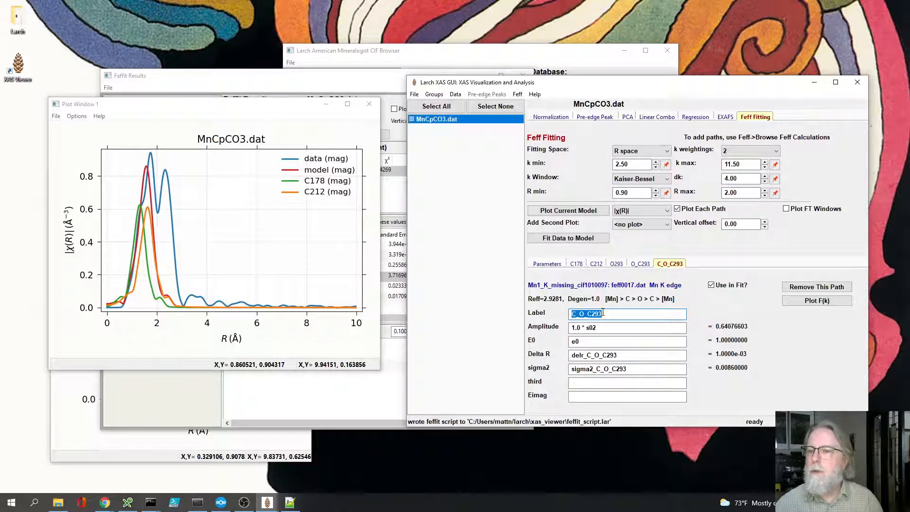
Review the path definitions of C178, C212, O293, O_C293 and C_O_C293
click(577, 264)
click(597, 264)
click(616, 264)
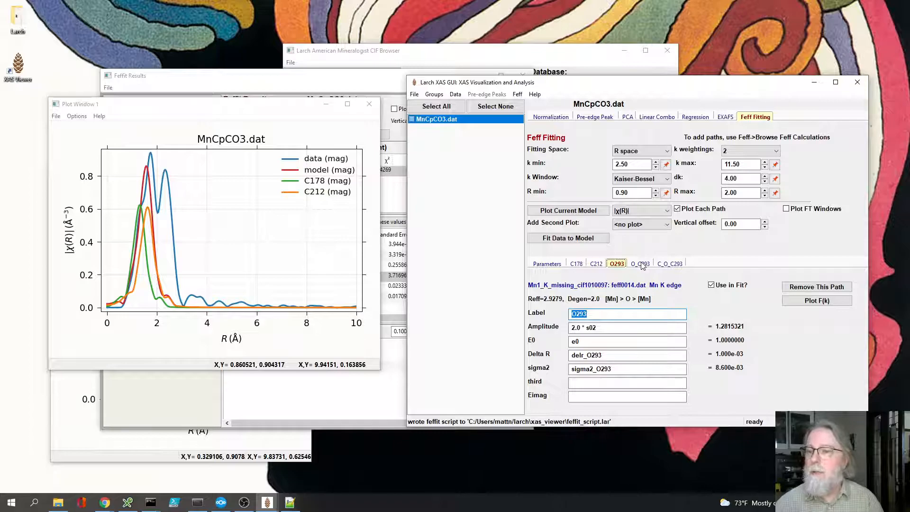
click(640, 264)
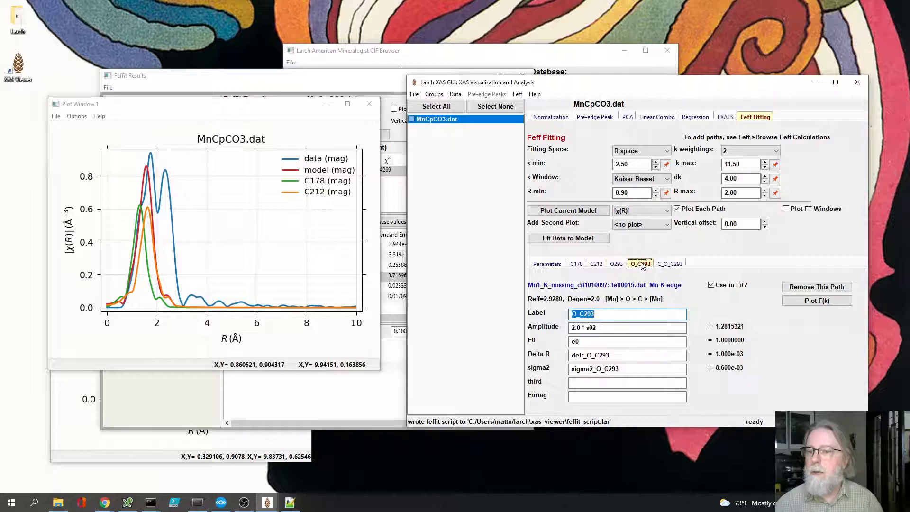
click(670, 265)
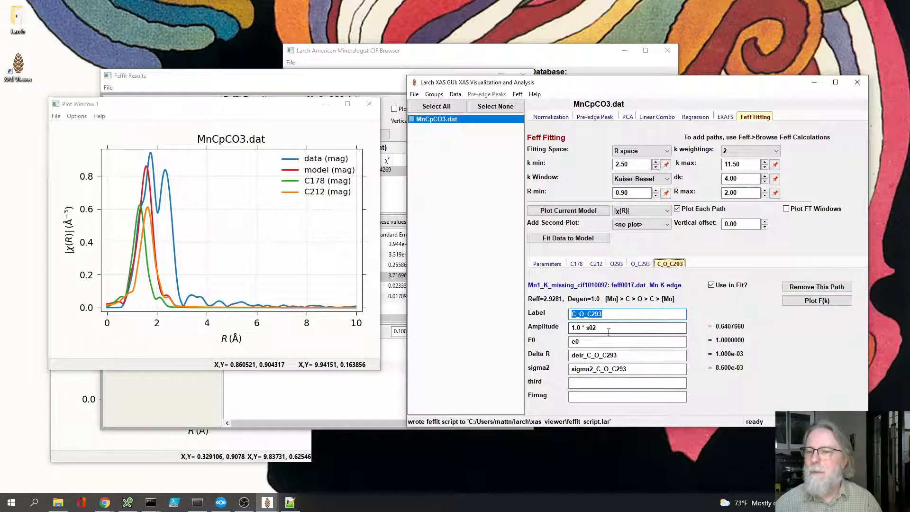
Check the C178 and C212 path definitions, and set the O293 path's amplitude to 3.0 * s02
click(616, 264)
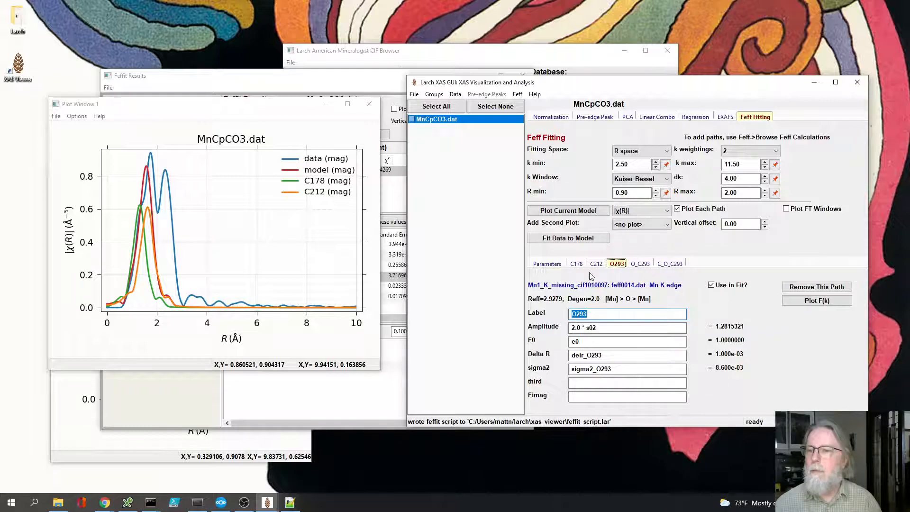
click(595, 264)
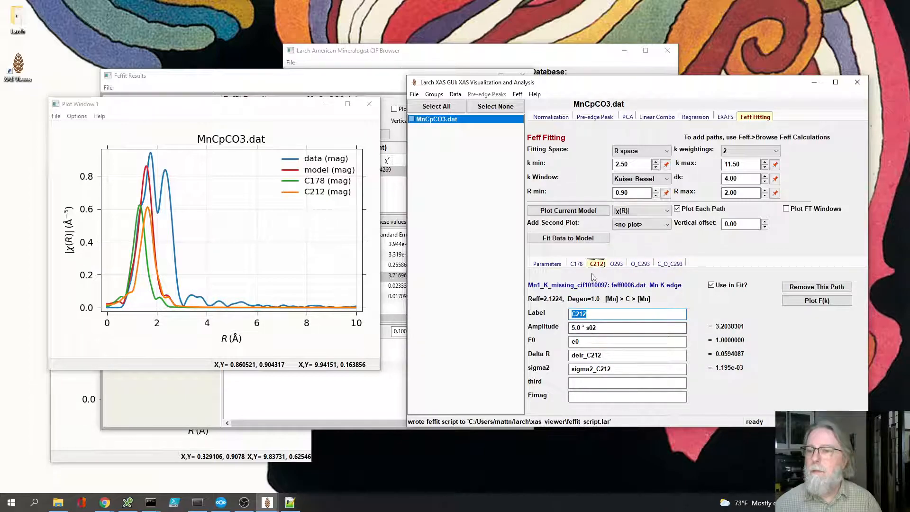
click(577, 264)
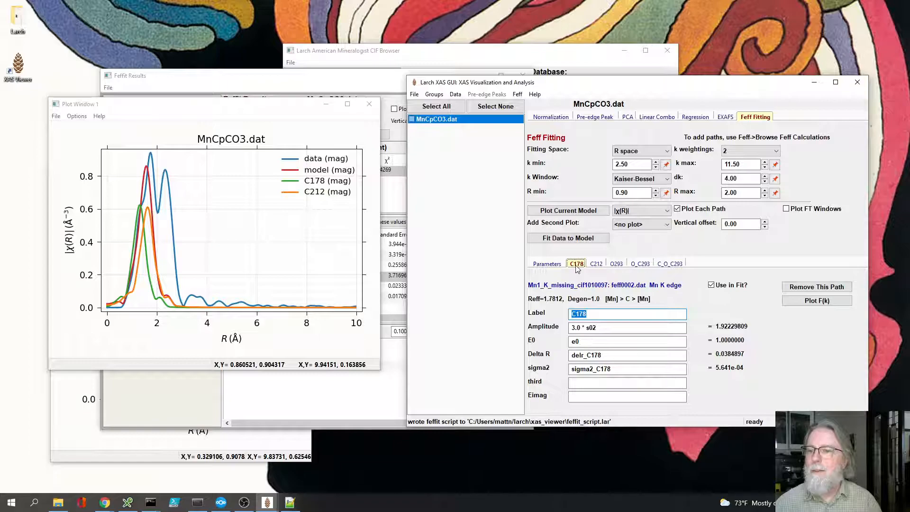
click(616, 264)
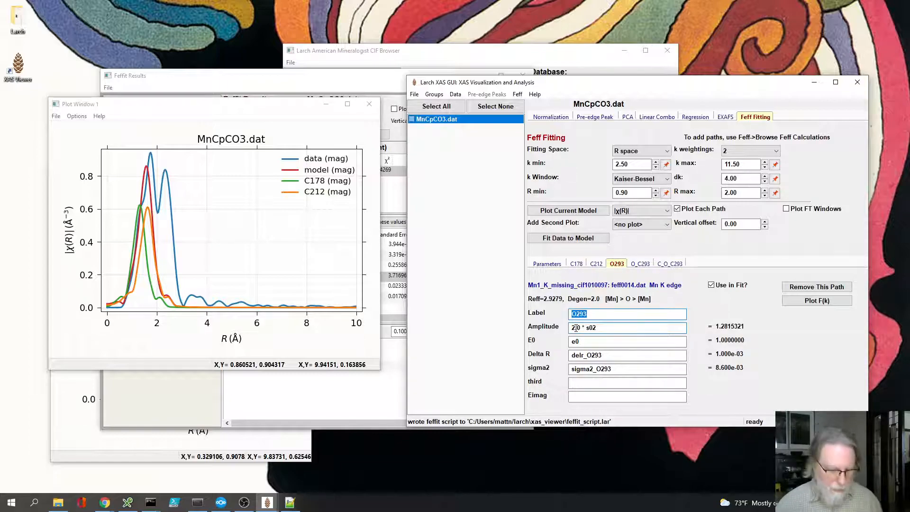
click(574, 328)
key(BackSpace)
text(3)
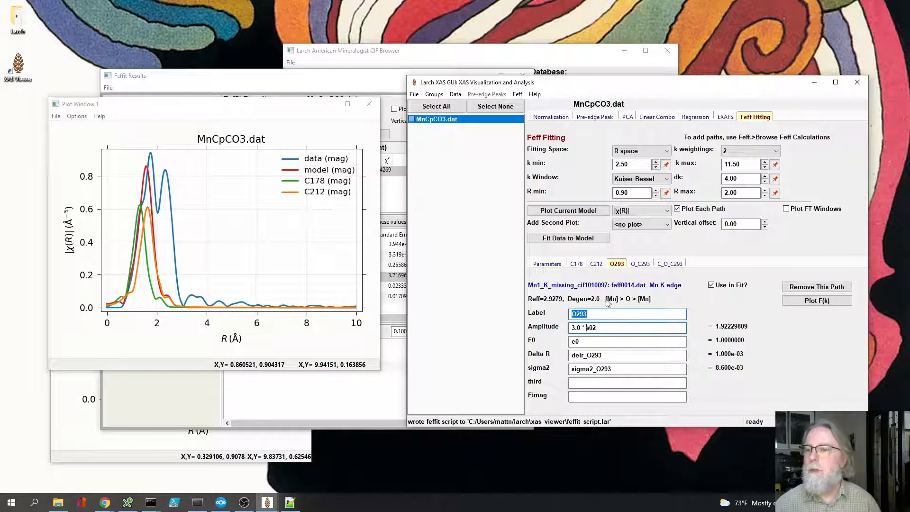
Set the amplitude of the O_C293 path to 6.0 * s02 and of the C_O_C293 path to 3.0 * s02
click(640, 264)
click(573, 327)
key(BackSpace)
text(3)
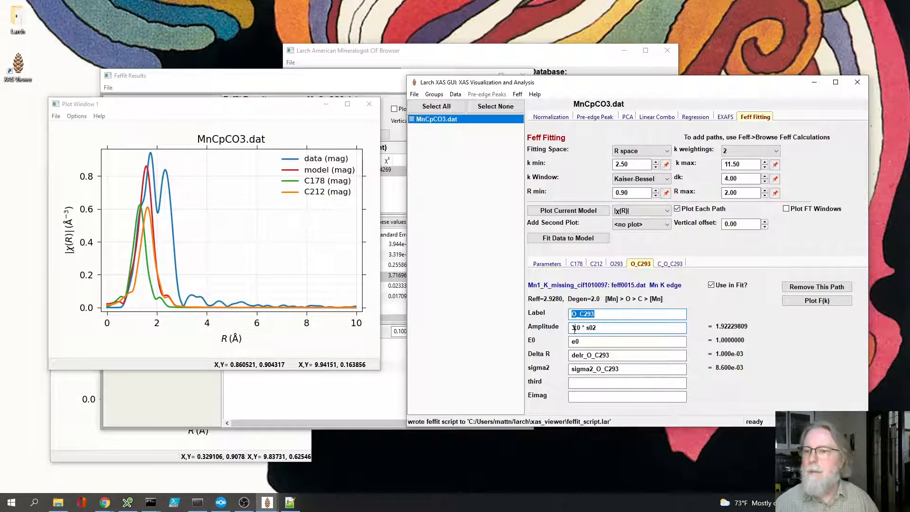
key(BackSpace)
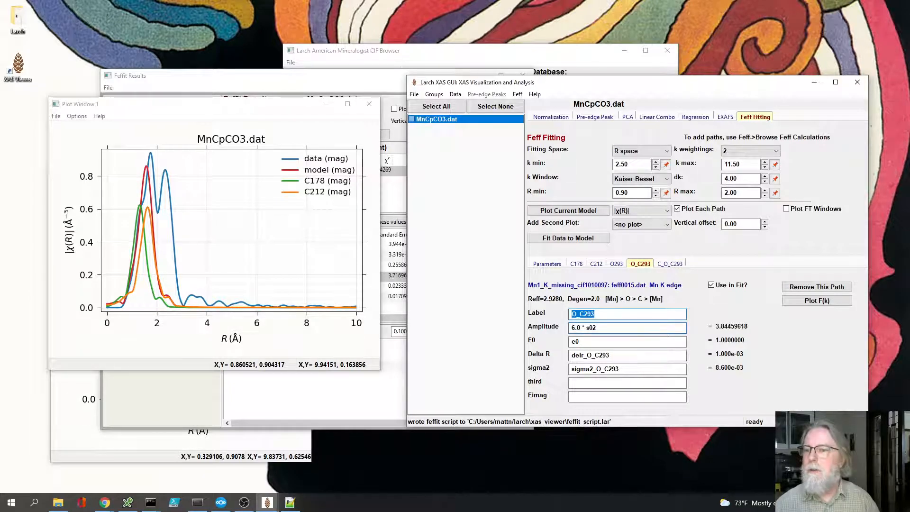
click(669, 263)
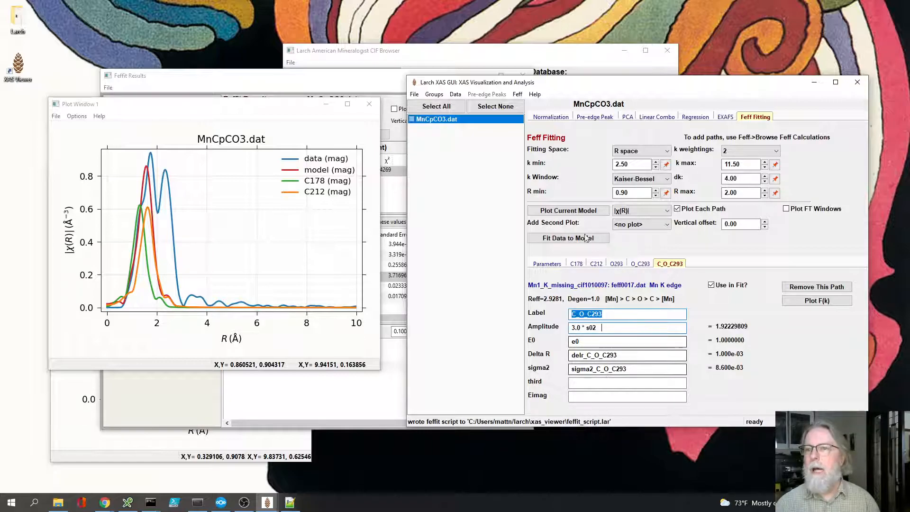
drag(592, 75, 592, 13)
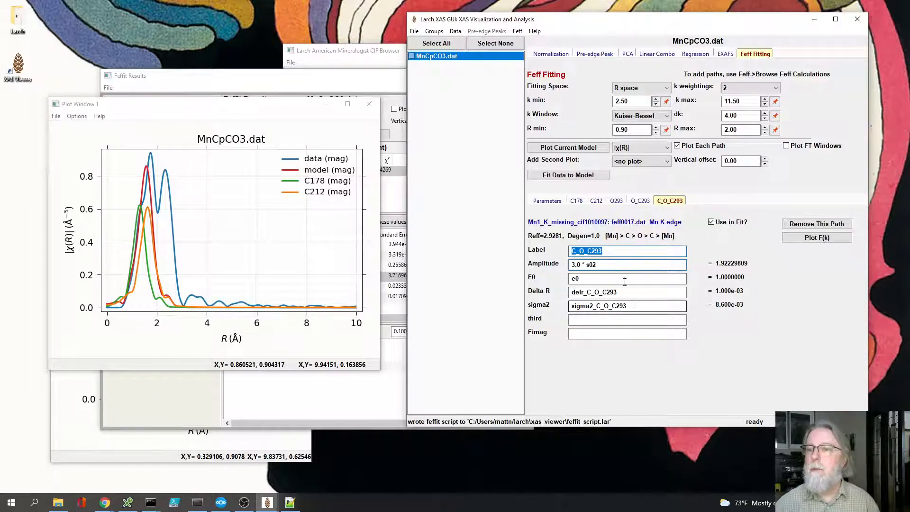
Set the fit's R max to 3.00 and plot the current model as |χ(R)| with each path
click(547, 201)
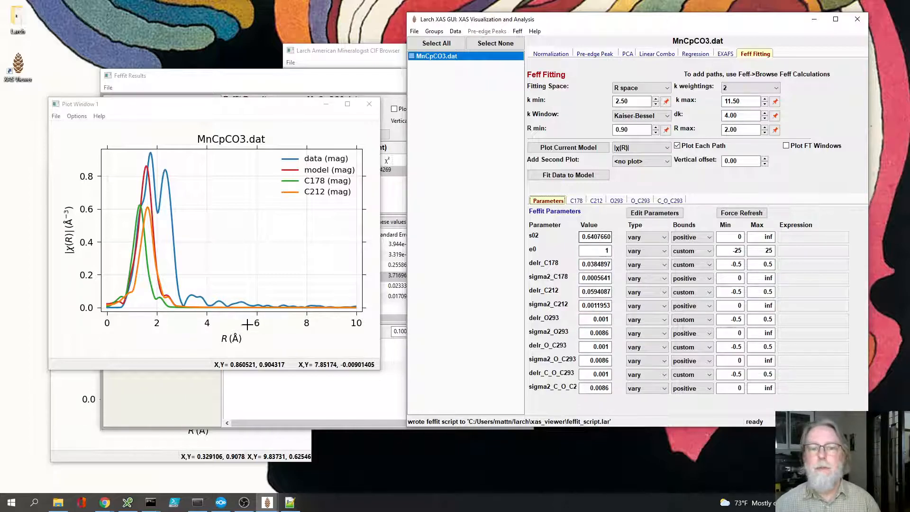
click(181, 300)
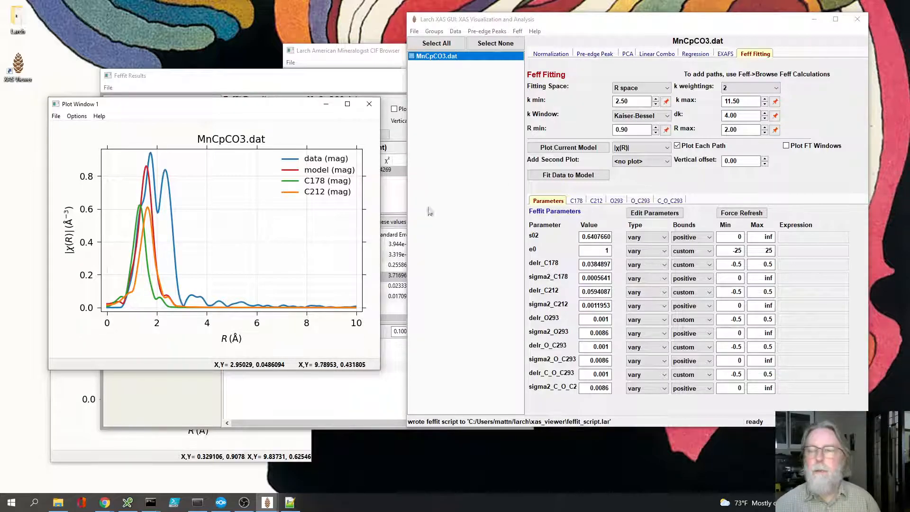
click(731, 129)
double_click(732, 129)
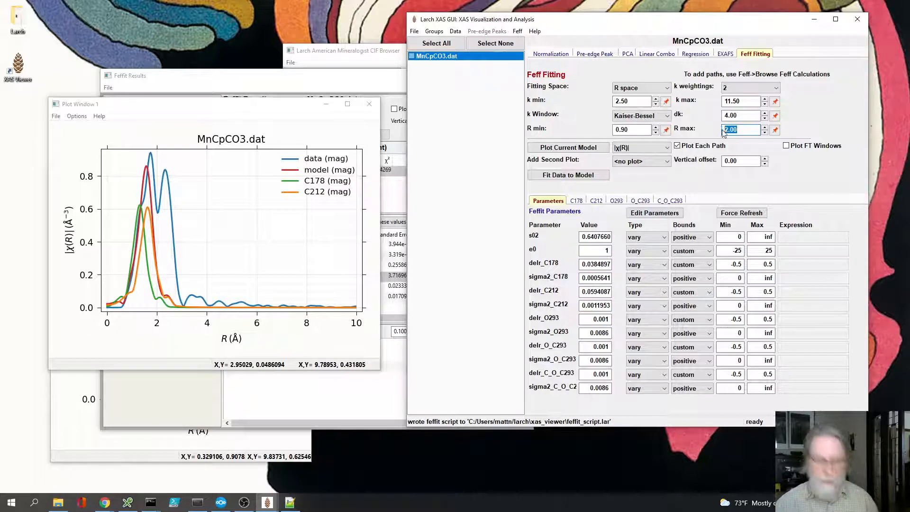
text(3.00)
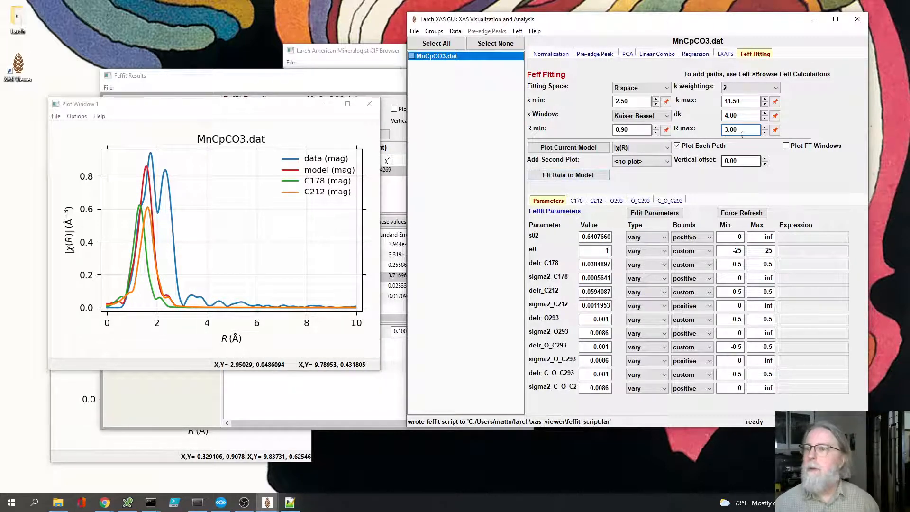
click(578, 149)
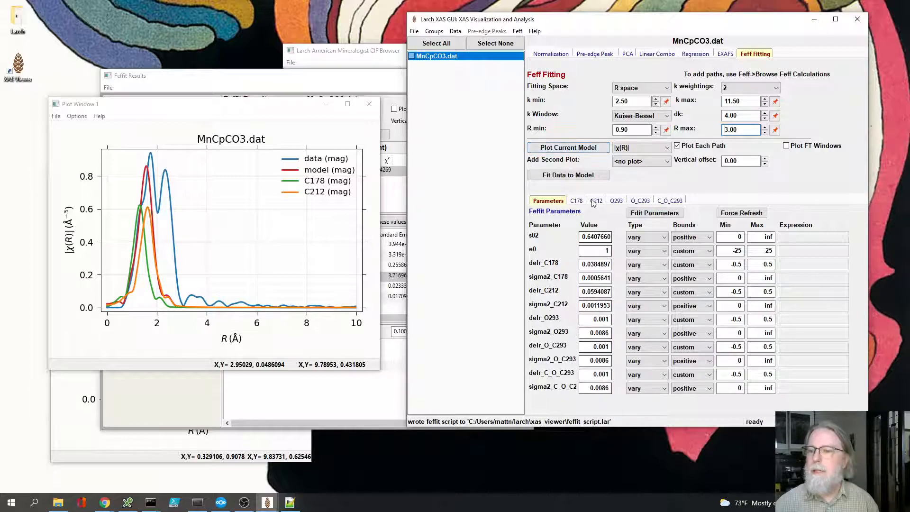
click(570, 148)
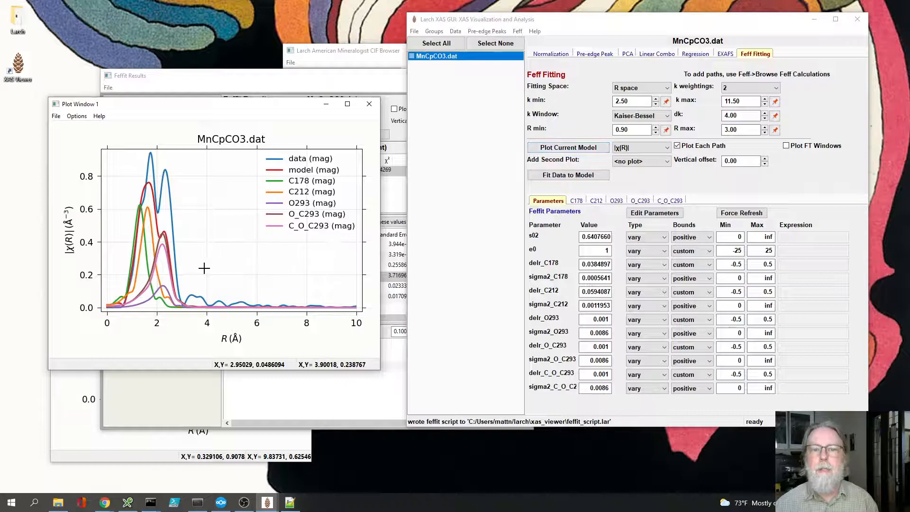
Hide the C178, C212, O293, O_C293 and C_O_C293 traces in the plot, leaving only data and model
click(302, 183)
click(303, 203)
click(304, 215)
click(303, 226)
click(302, 191)
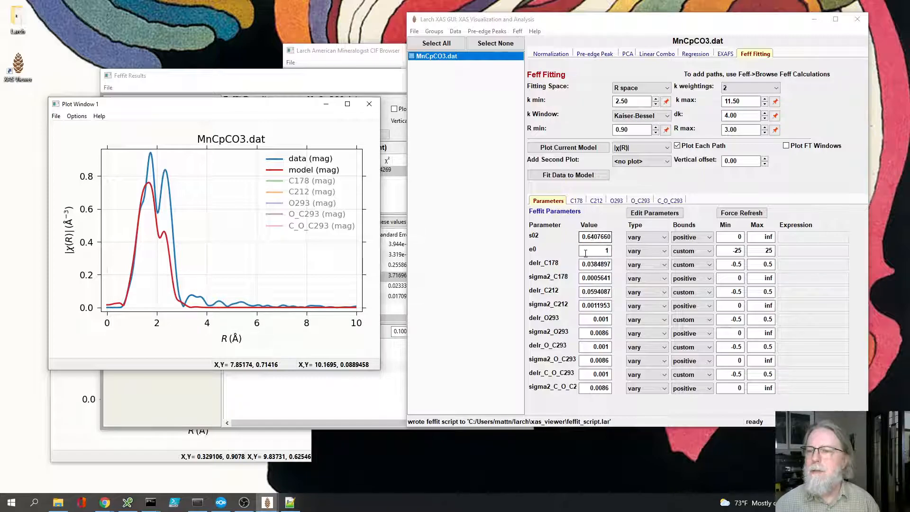
Set the starting values of delr_C212 to 0.001 and delr_C178 to 0.01 in the Feffit parameters
drag(589, 291, 609, 292)
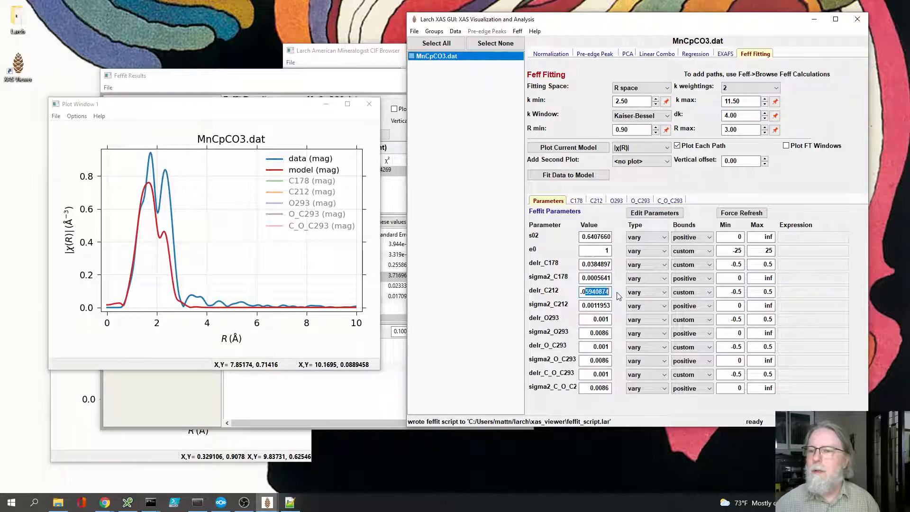
key(BackSpace)
text(01)
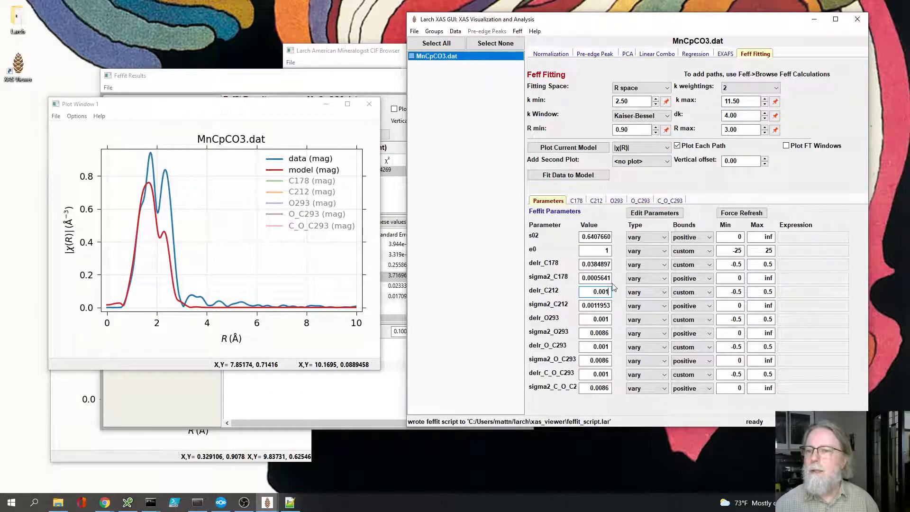
click(610, 265)
key(BackSpace)
key(BackSpace)
key(BackSpace)
key(BackSpace)
key(BackSpace)
key(BackSpace)
key(BackSpace)
text(14)
key(BackSpace)
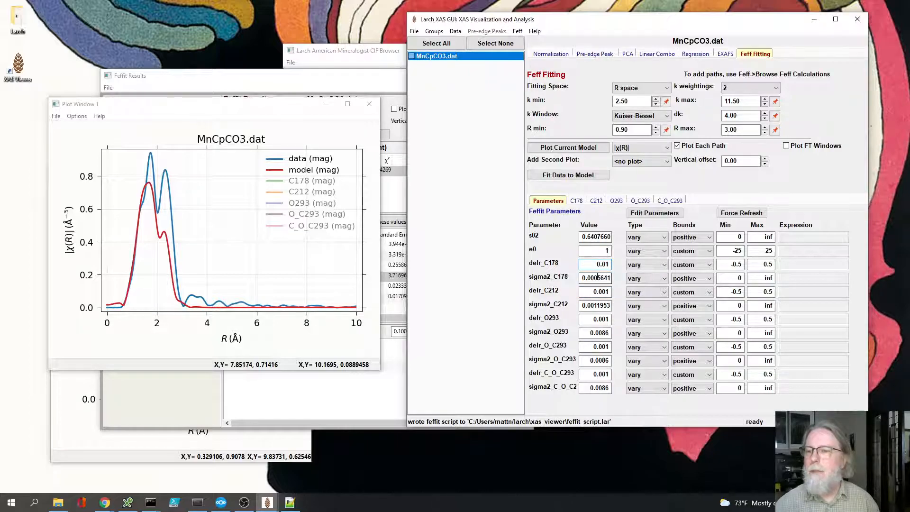
Set the starting values of sigma2_C178 and sigma2_C212 to 0.002
drag(590, 278, 615, 281)
text(2)
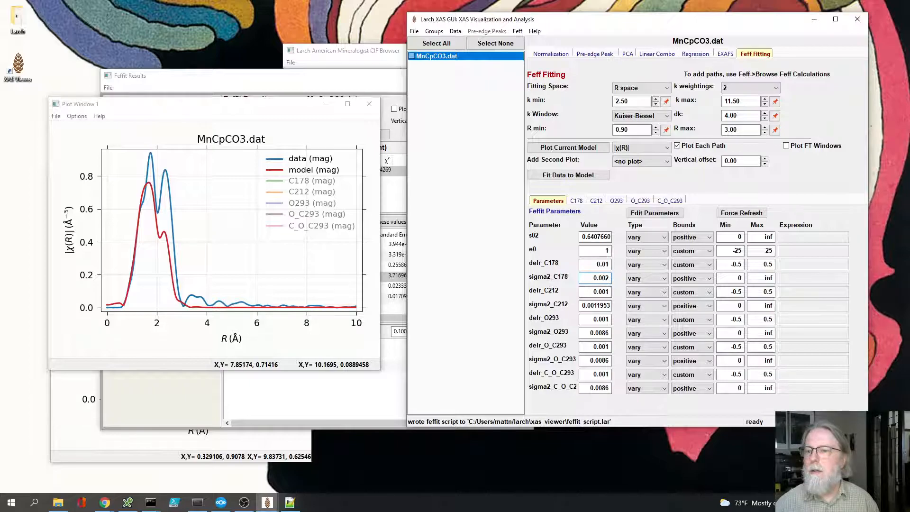
drag(593, 307, 635, 311)
text(2)
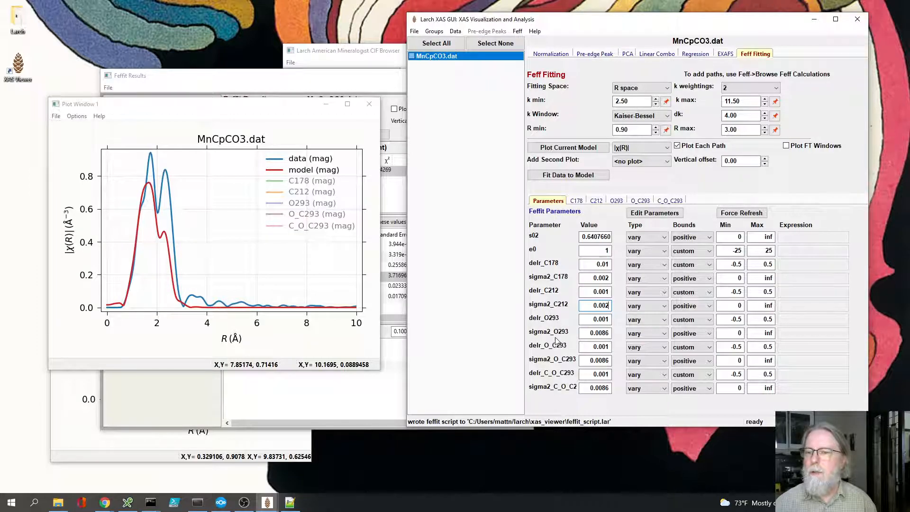
Constrain the delr_O_C293 parameter with the expression delr_O293
click(651, 347)
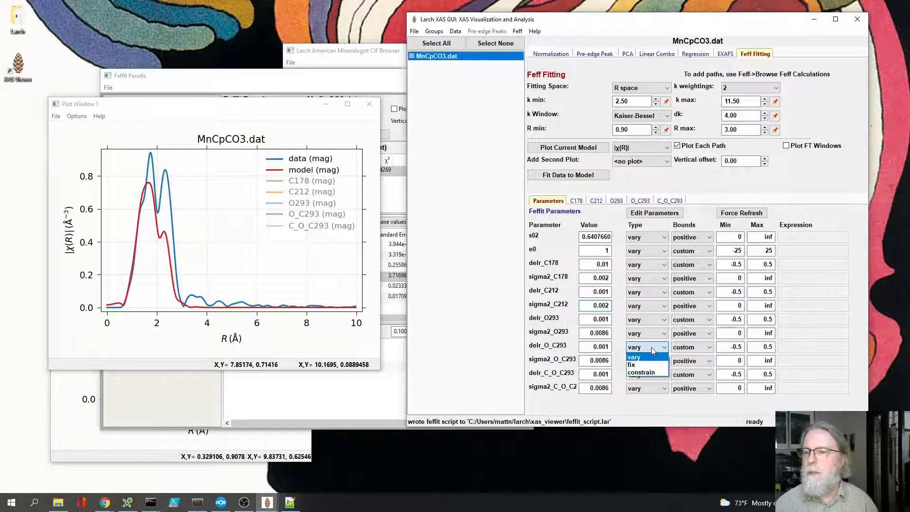
click(648, 373)
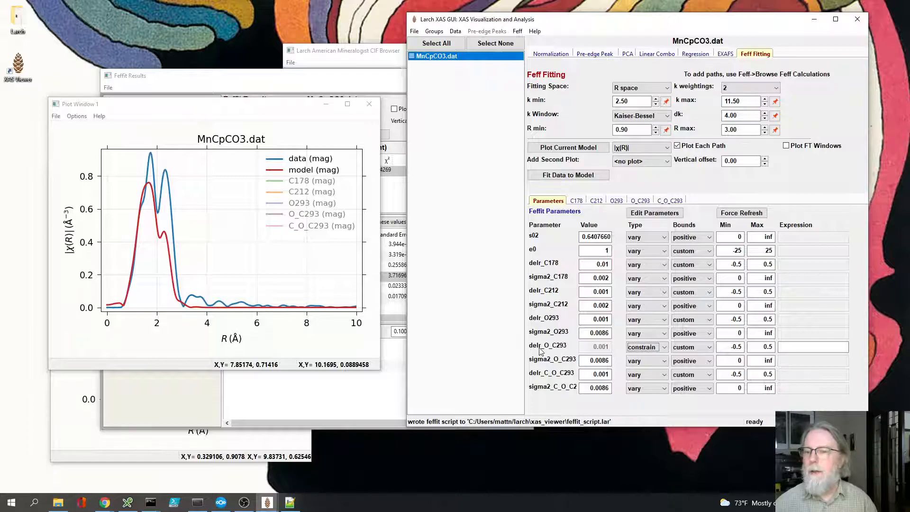
click(792, 346)
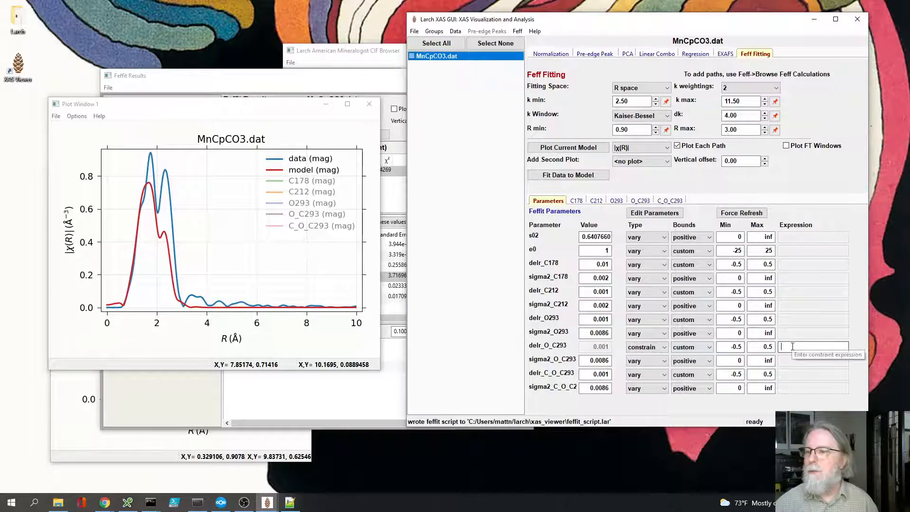
text(DE)
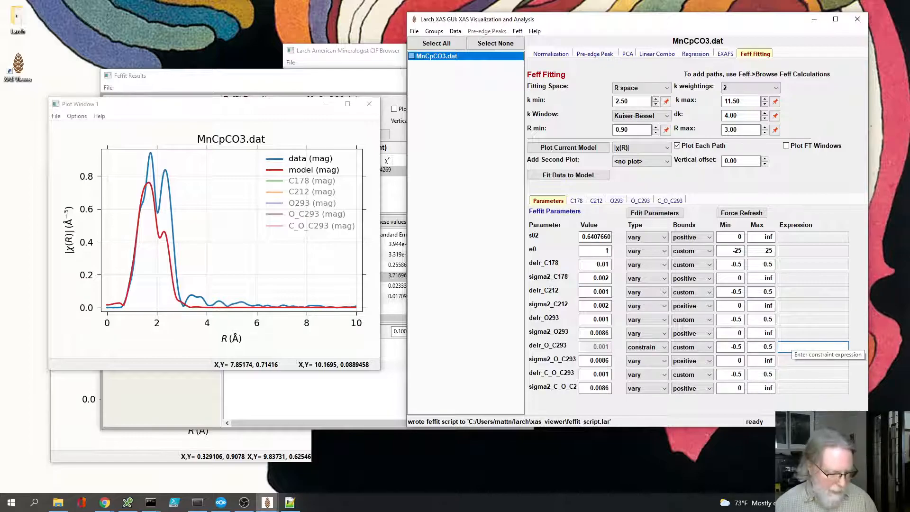
text(delr)
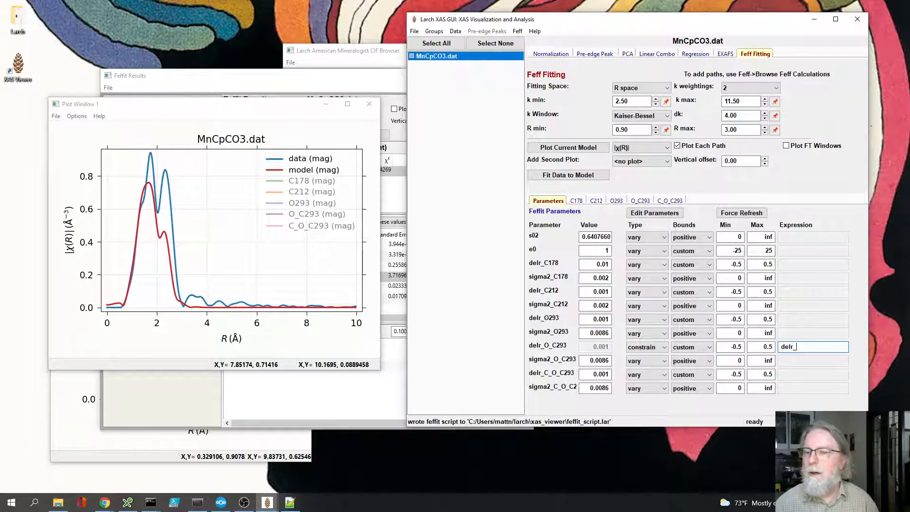
text(_O293)
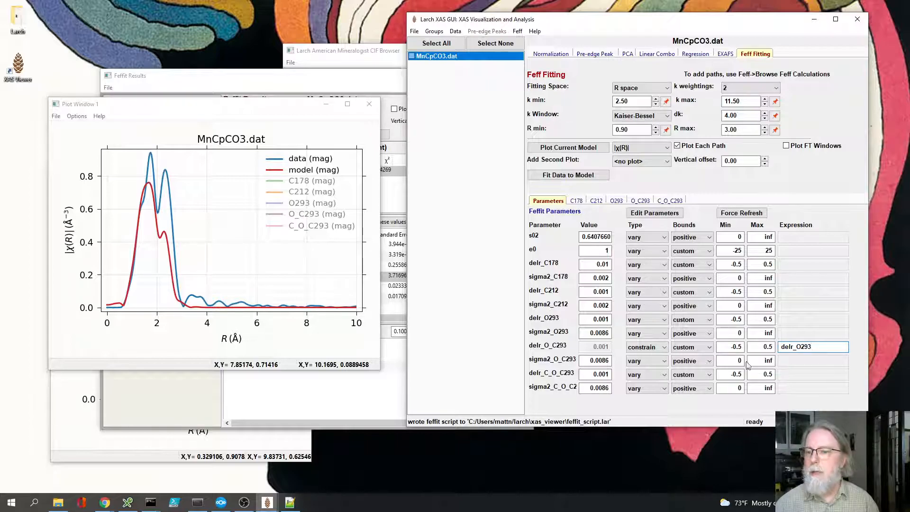
Constrain the delr_C_O_C293 parameter with the expression delr_O293
click(637, 375)
click(641, 400)
click(785, 374)
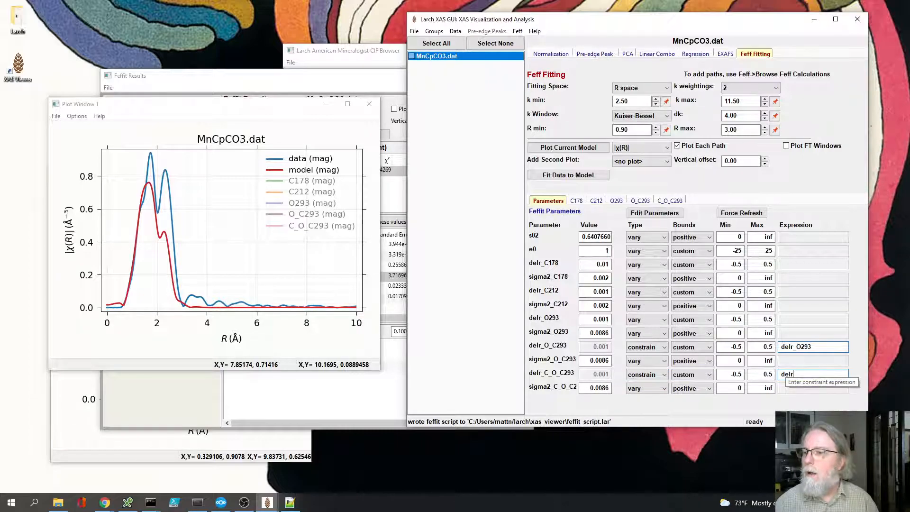
text(delr_O2393)
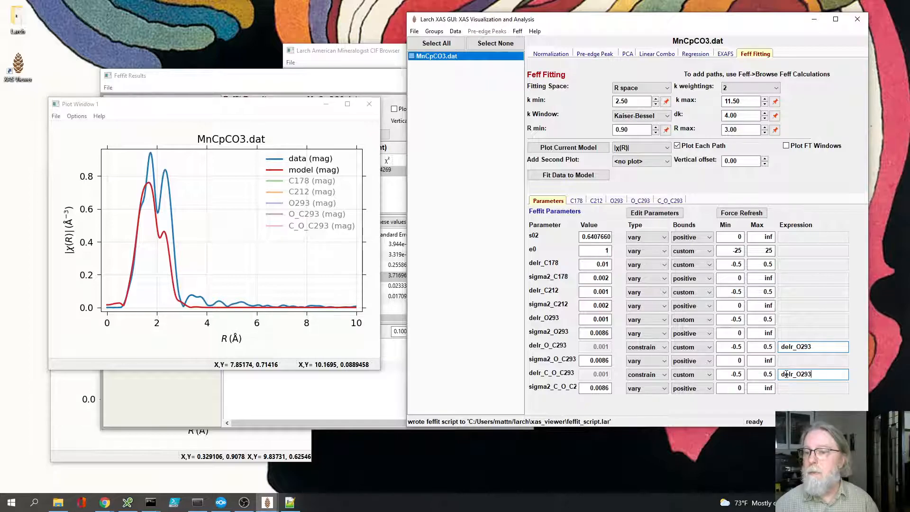
Constrain the sigma2_O_C293 parameter with the expression sigma2_O293
click(652, 362)
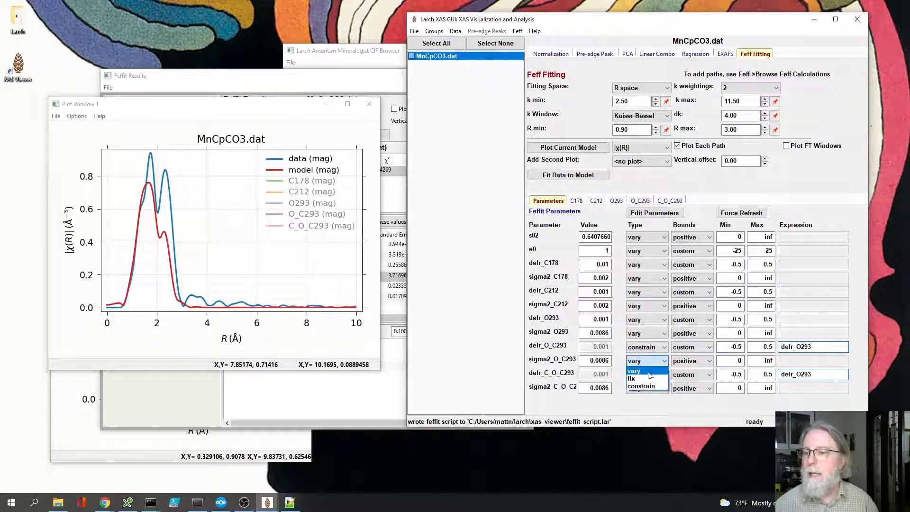
click(643, 385)
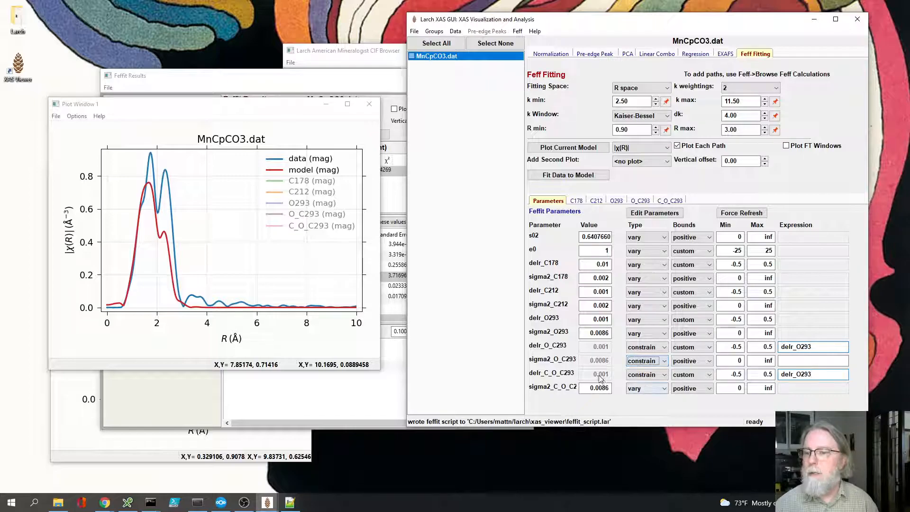
click(814, 361)
text(sigma2_O293)
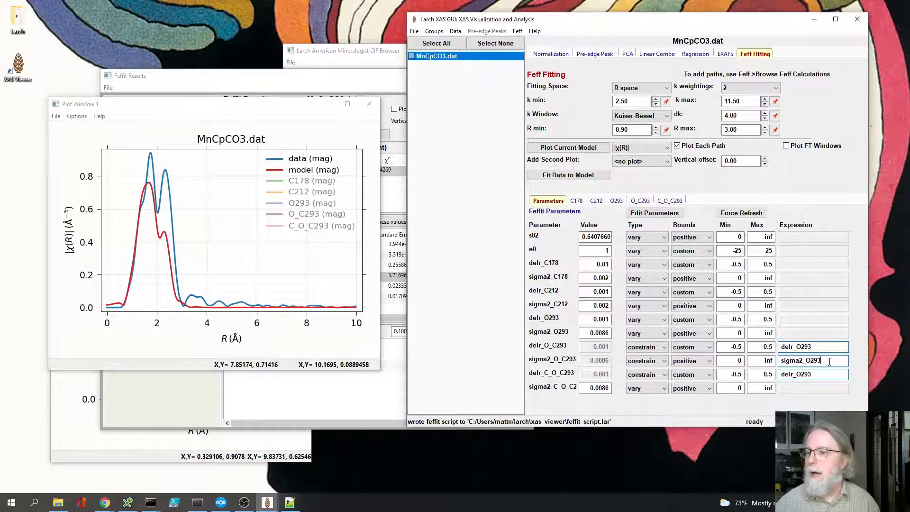
Try scaling the sigma2_O_C293 constraint expression by a factor of 1.5, and remove the factor again
key(BackSpace)
key(BackSpace)
text(1.5)
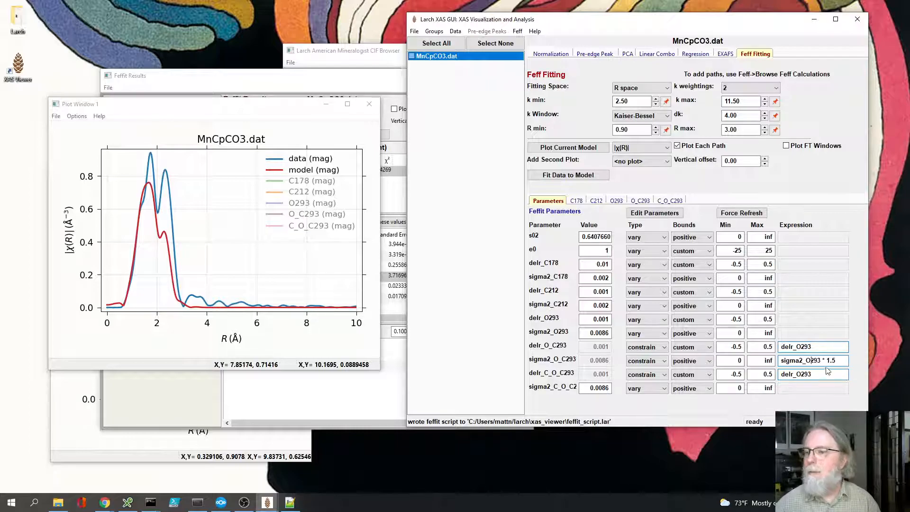
key(BackSpace)
key(BackSpace)
key(BackSpace)
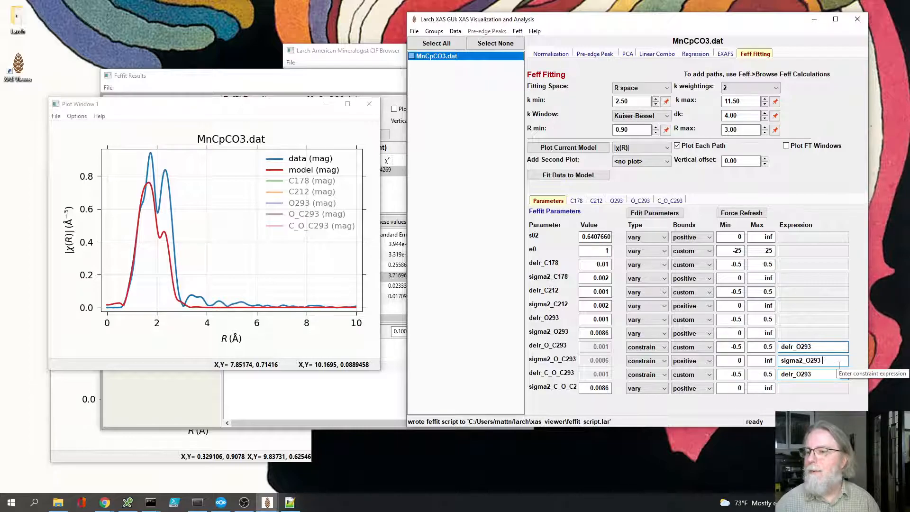
Constrain the sigma2_C_O_C293 parameter with the expression sigma2_O293
click(656, 388)
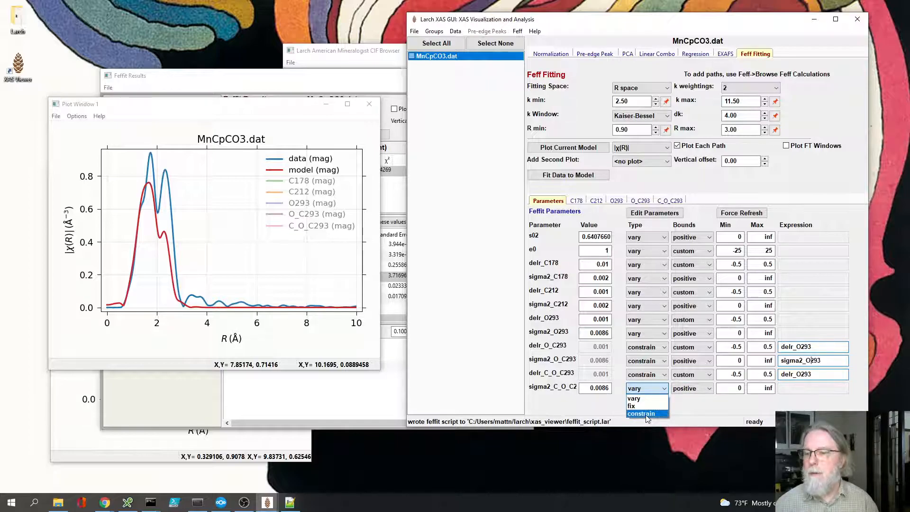
click(648, 412)
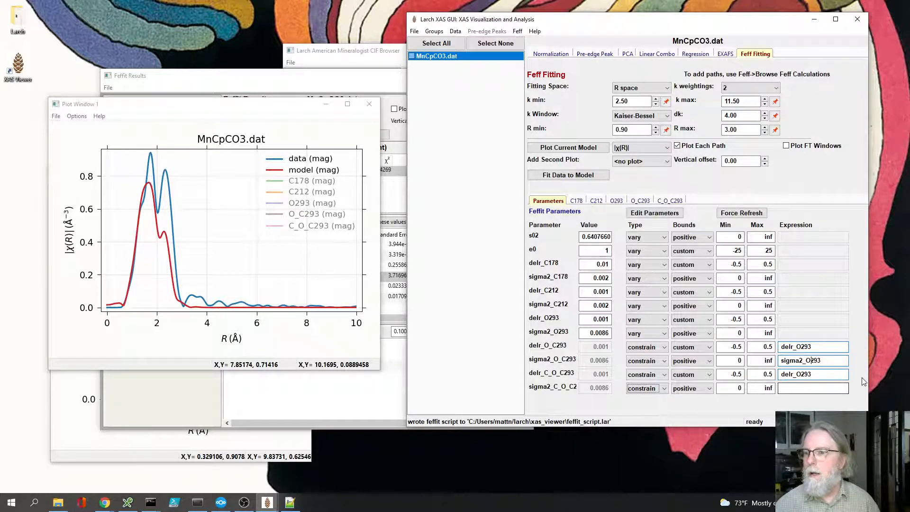
click(794, 389)
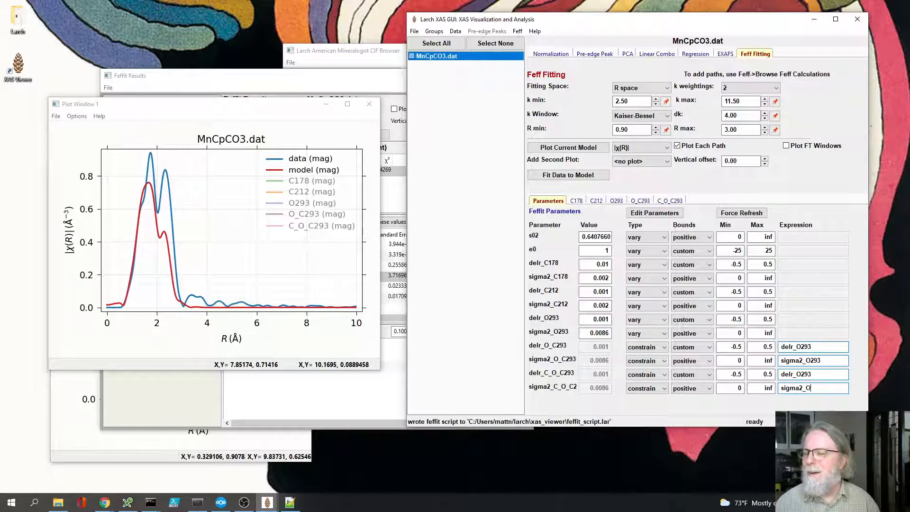
text(sigma2_O293)
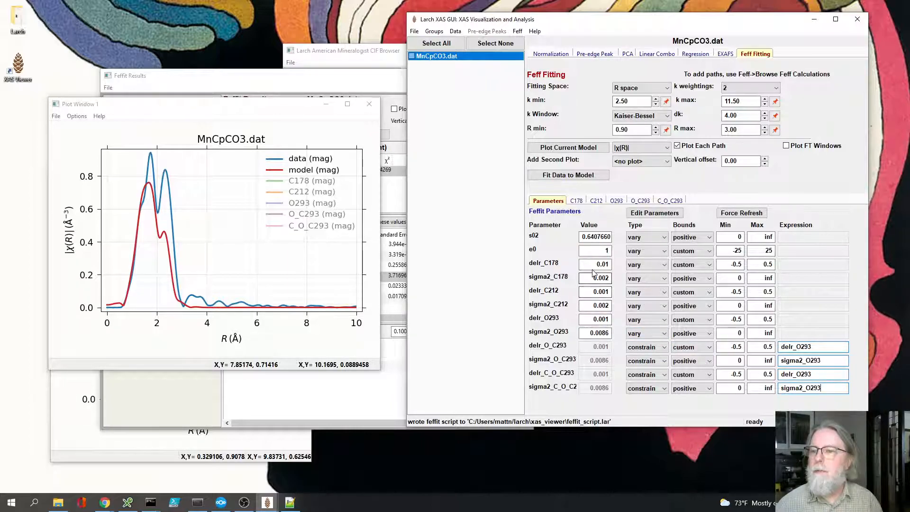
Set the starting value of s02 to 0.9 and plot the current model
click(611, 238)
key(BackSpace)
key(BackSpace)
key(BackSpace)
key(BackSpace)
key(BackSpace)
key(BackSpace)
key(BackSpace)
key(BackSpace)
text(3)
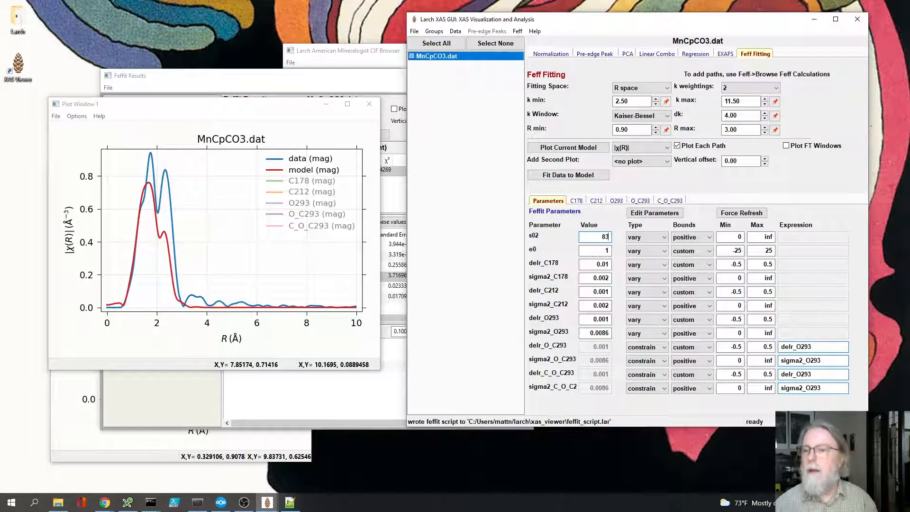
key(BackSpace)
key(BackSpace)
key(BackSpace)
key(BackSpace)
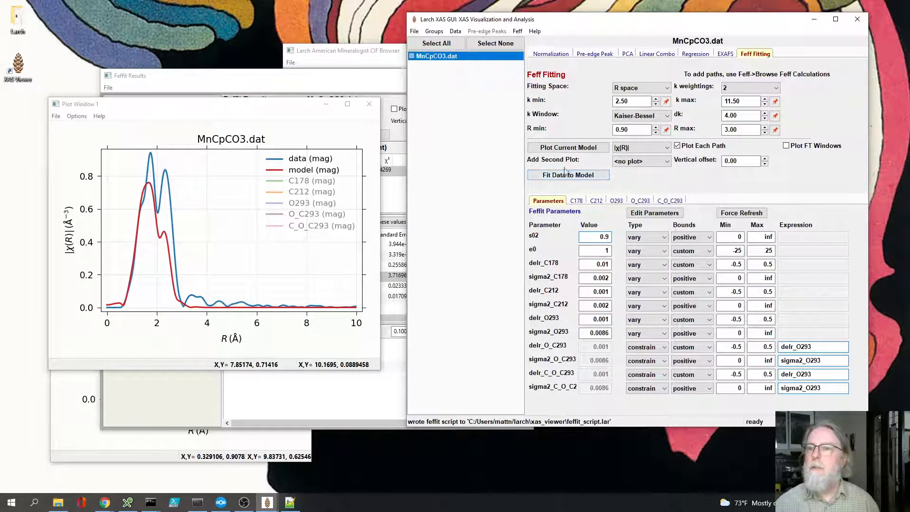
click(562, 149)
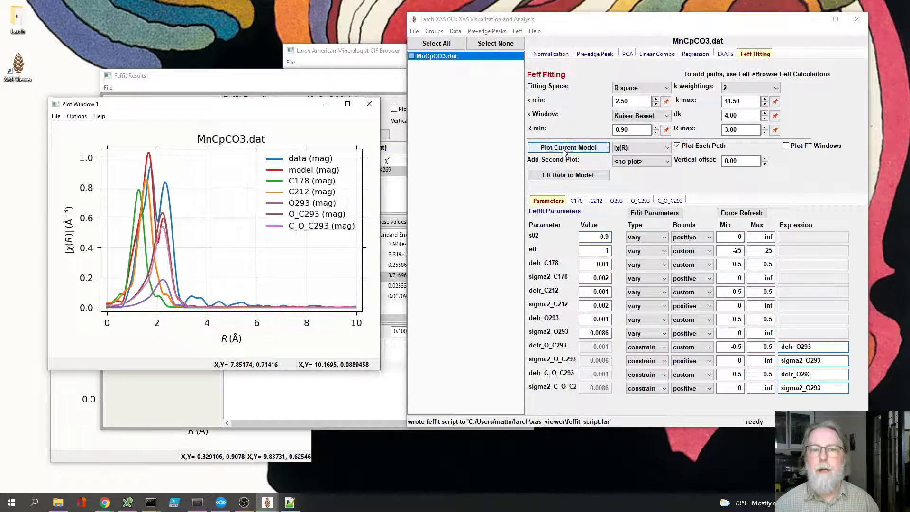
Fit the data to the model, and repeat the fit with plotting of each path turned off
click(564, 176)
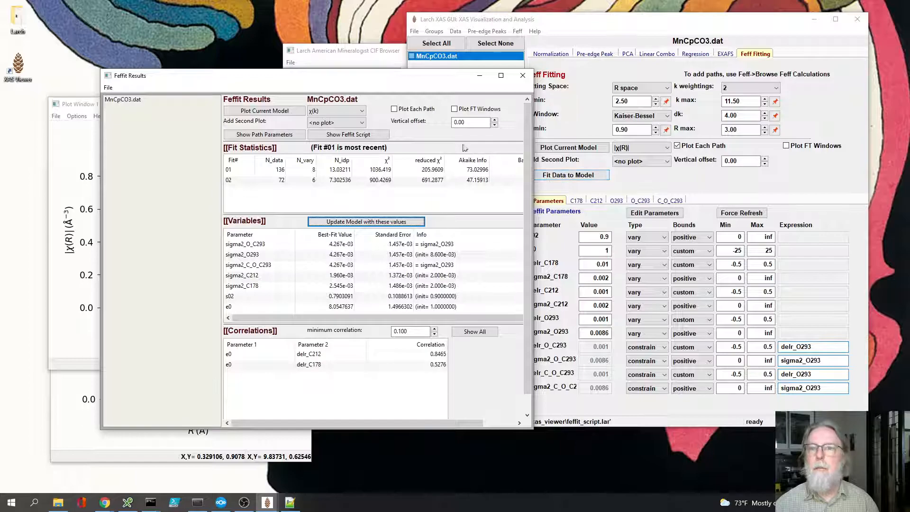
drag(374, 85, 656, 176)
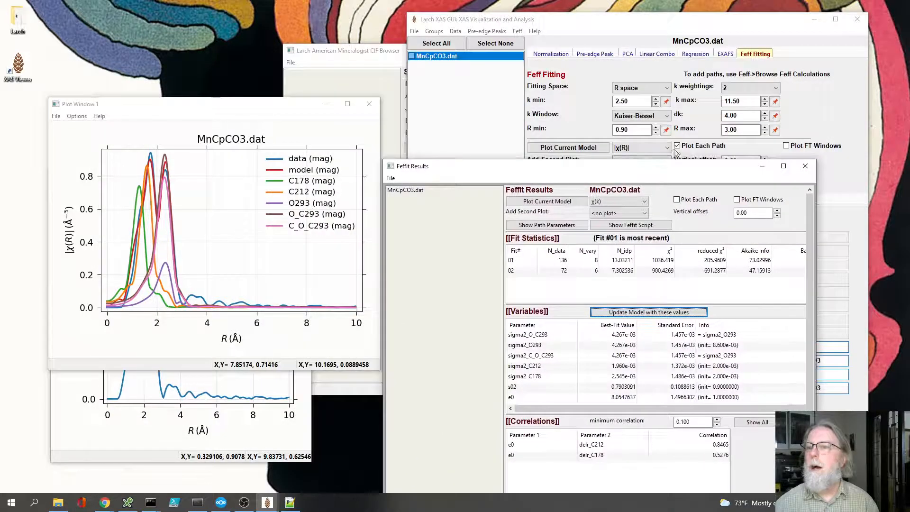
click(642, 151)
click(677, 146)
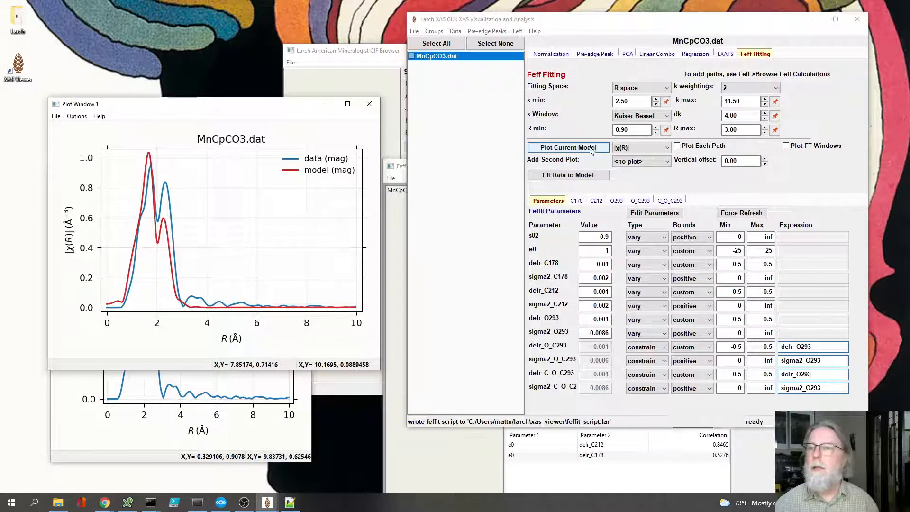
click(564, 184)
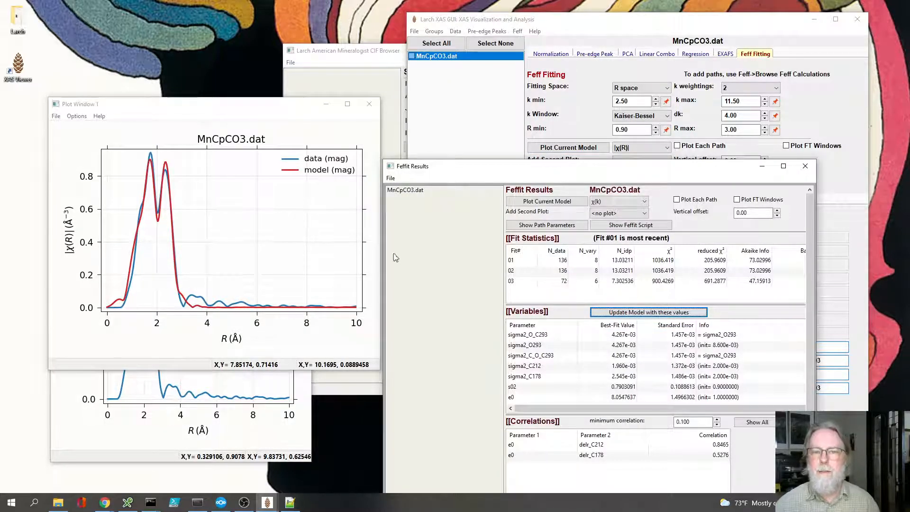
Compare the data and fitted model as Re[χ(R)], enlarged to about 0.2–3.4 Å, and as χ(k)
click(613, 201)
click(600, 225)
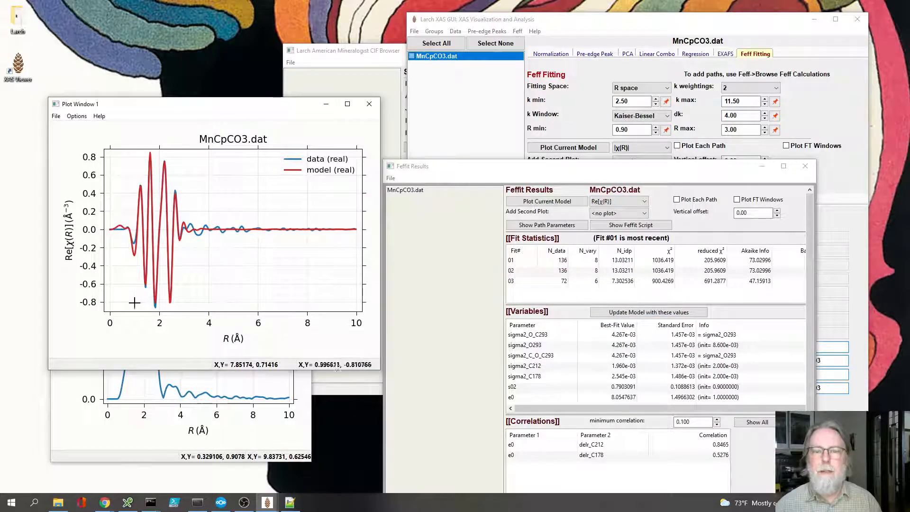
drag(116, 150, 193, 320)
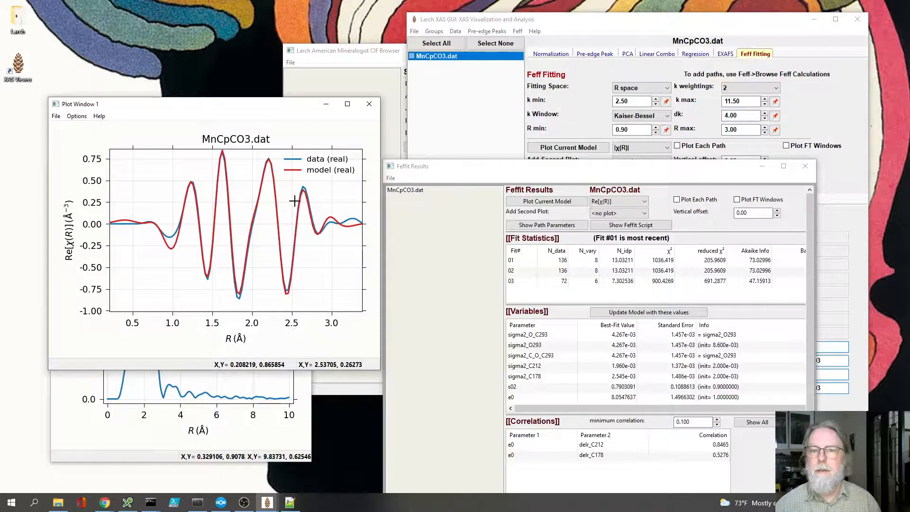
click(622, 202)
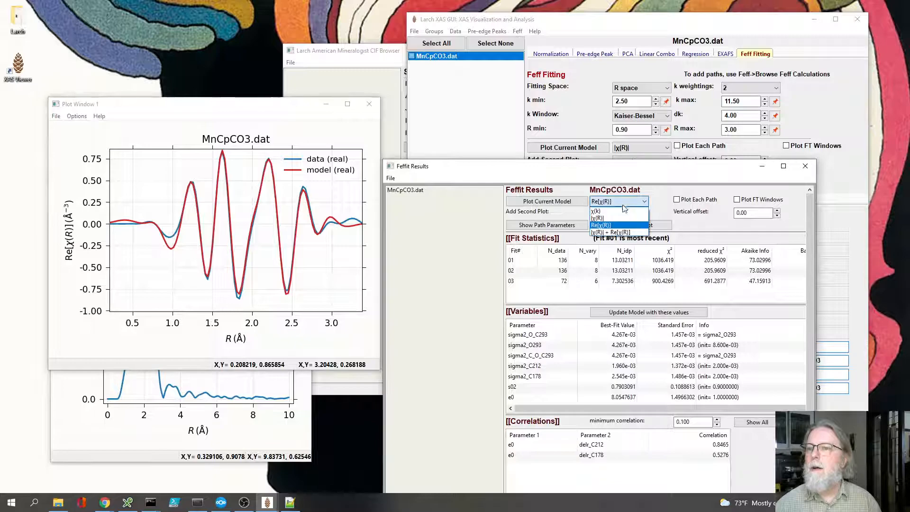
click(609, 211)
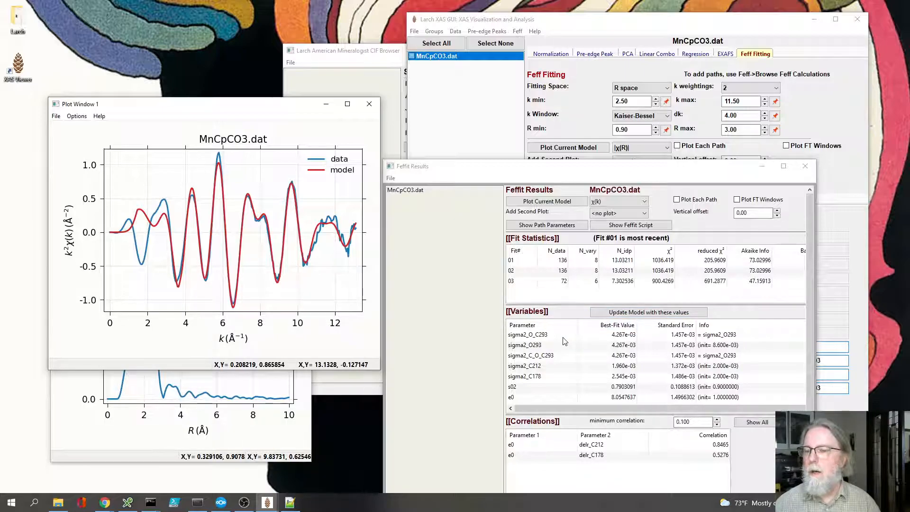
Select fit 01 and review the best-fit values and standard errors of its variables
scroll(564, 341, down, 1)
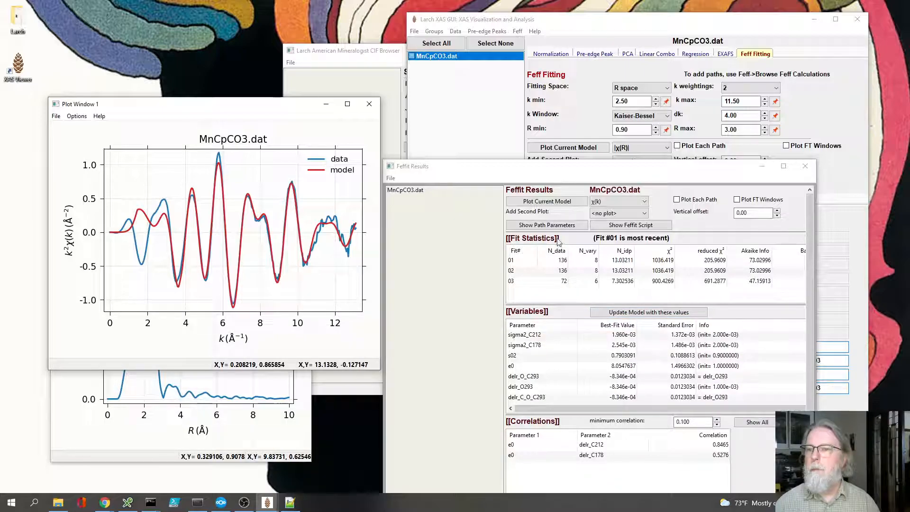
click(702, 263)
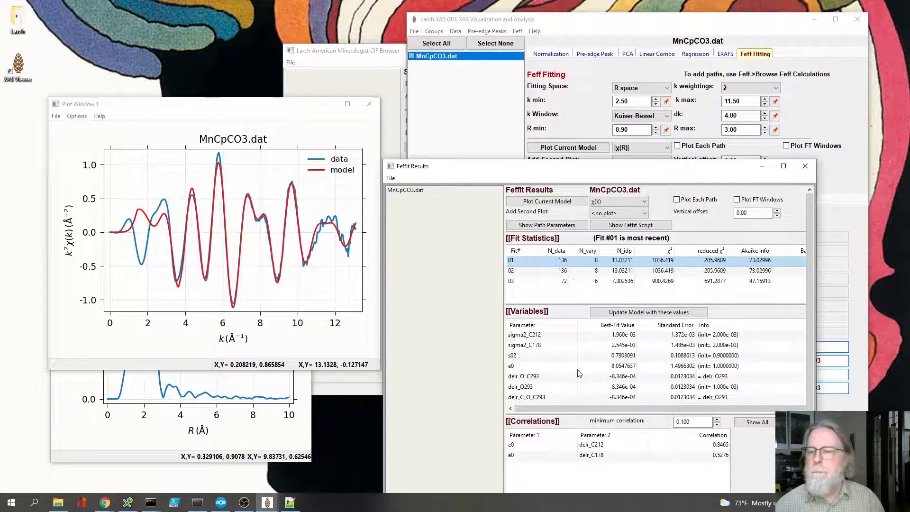
scroll(574, 382, down, 1)
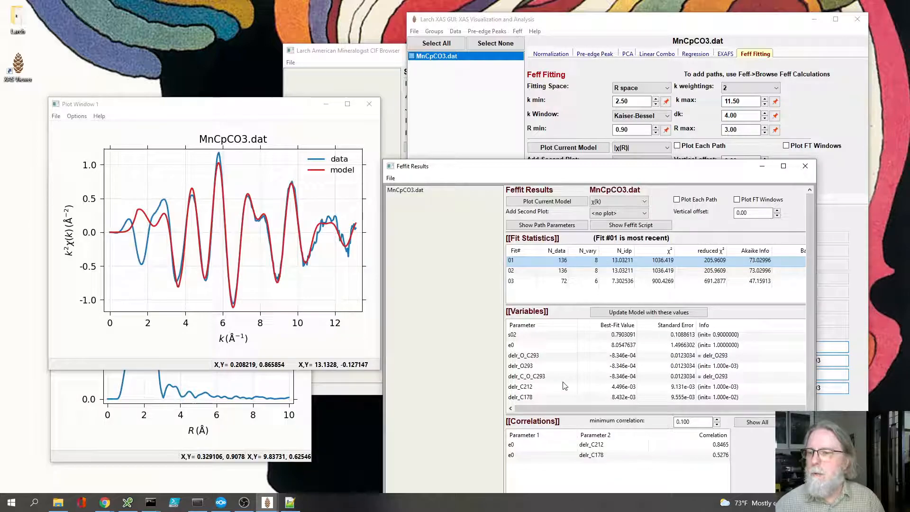
scroll(564, 386, up, 2)
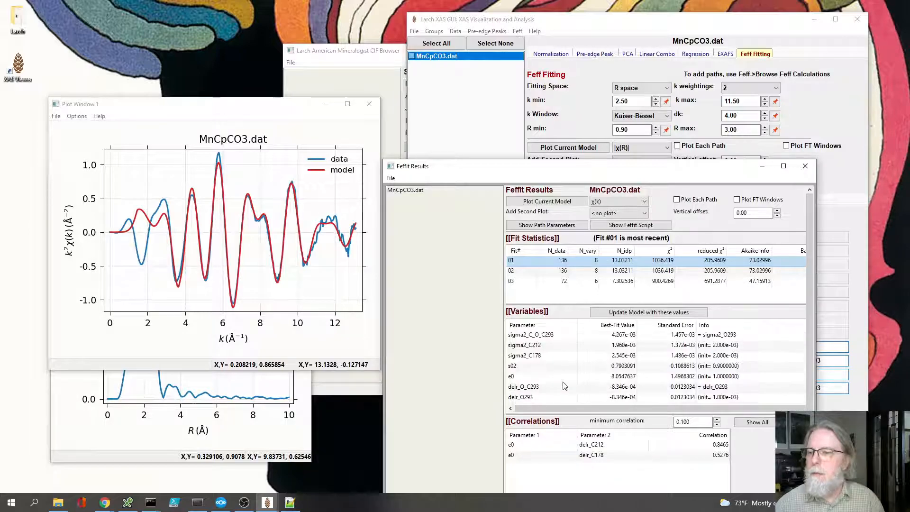
Examine the correlations of the sigma2 parameters, s02, e0, delr_O_C293, delr_C212 and delr_C178 one after another
click(534, 336)
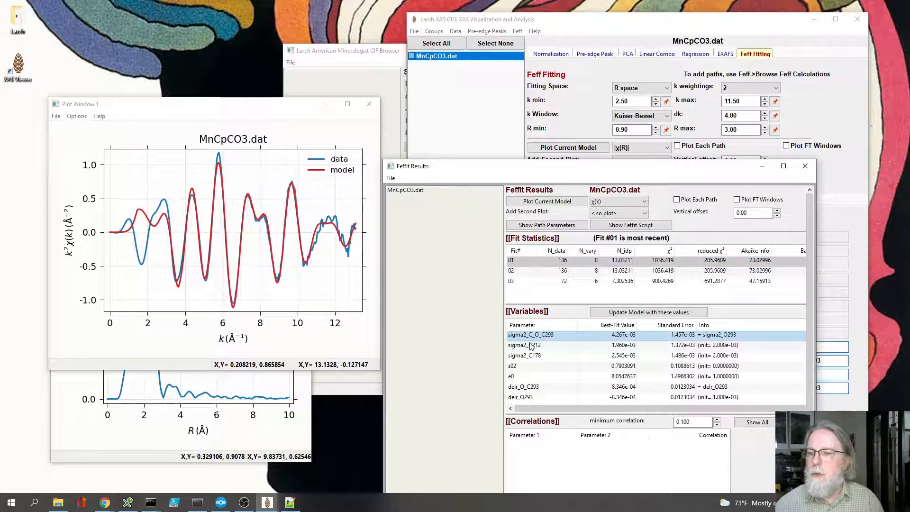
click(531, 345)
click(527, 356)
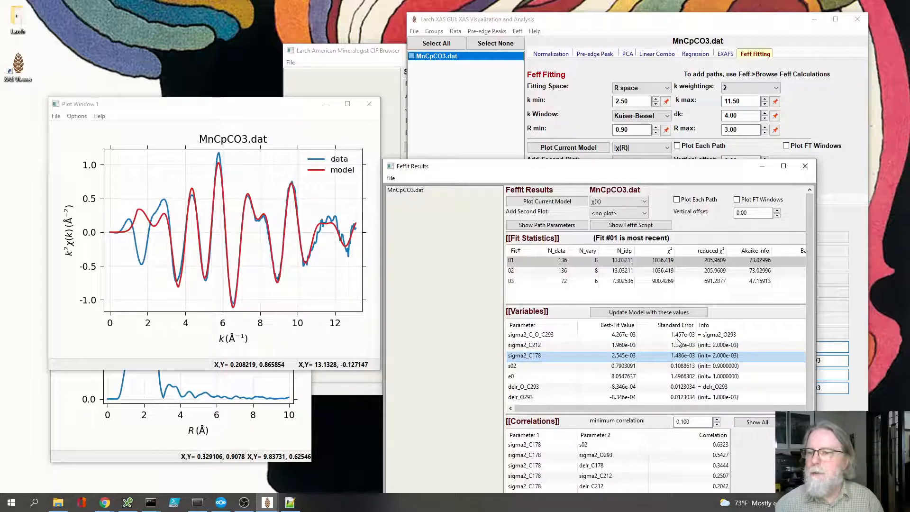
click(536, 366)
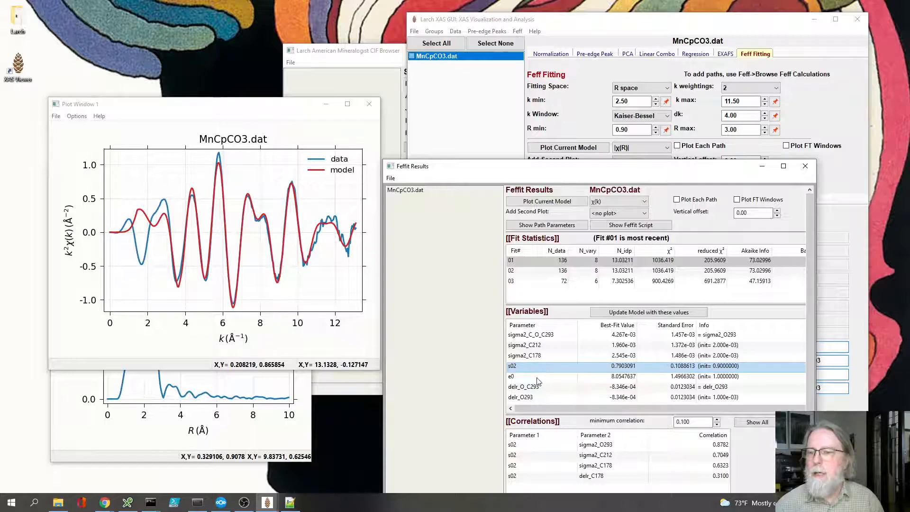
click(537, 378)
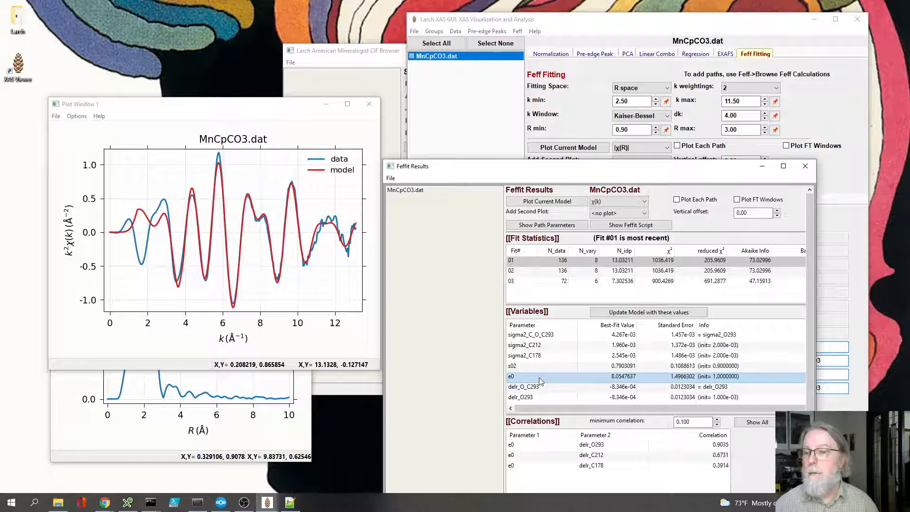
click(588, 391)
scroll(588, 391, down, 1)
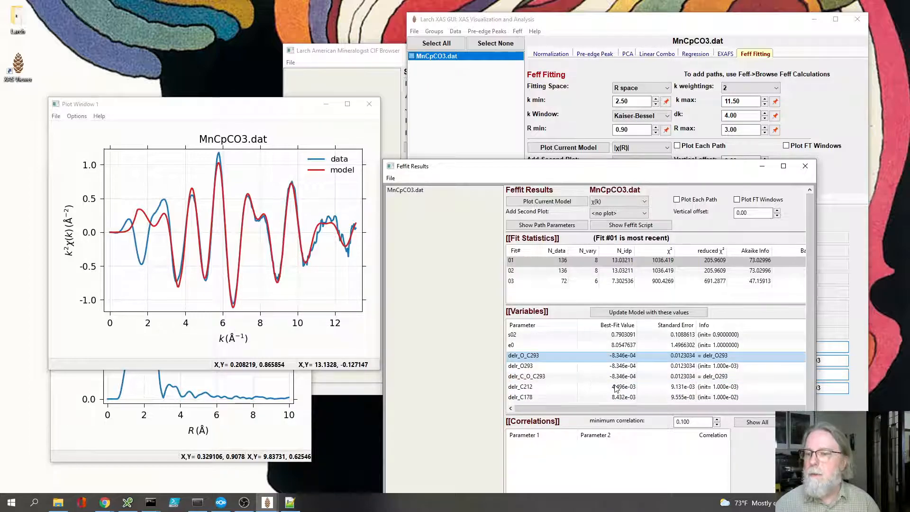
click(605, 391)
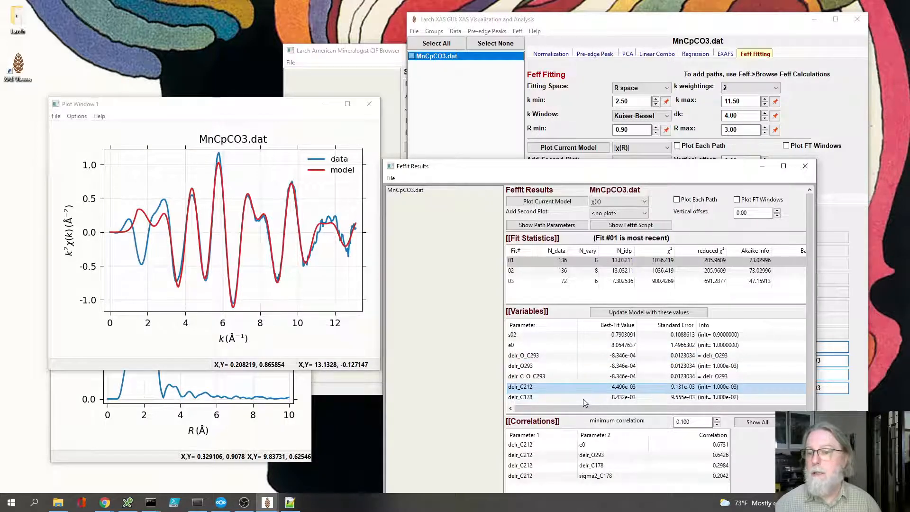
click(583, 398)
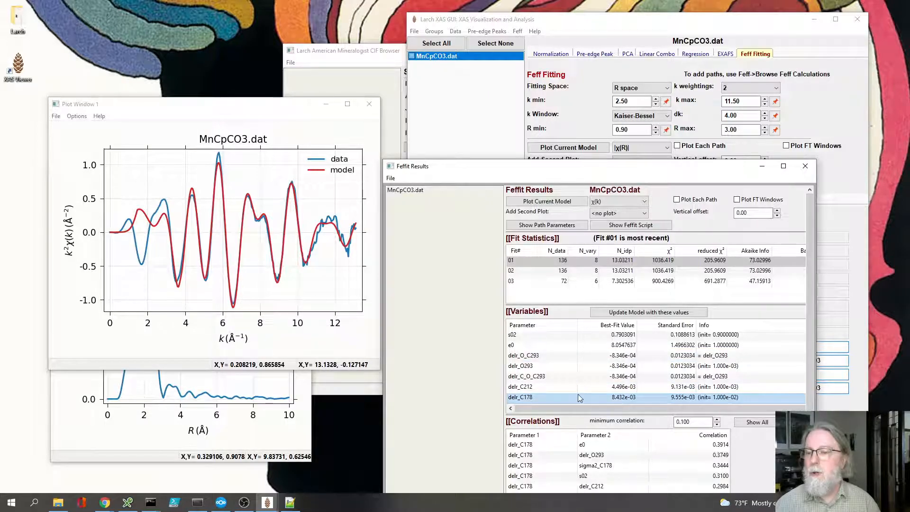
Show the path parameters report for fit 01 and examine the fitted distances r of paths C178, C212 and O293
click(551, 226)
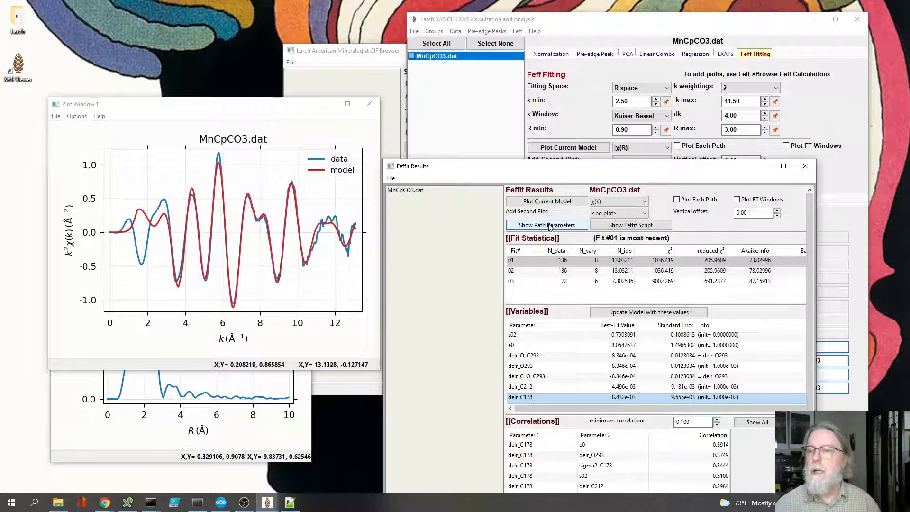
drag(318, 25, 394, 35)
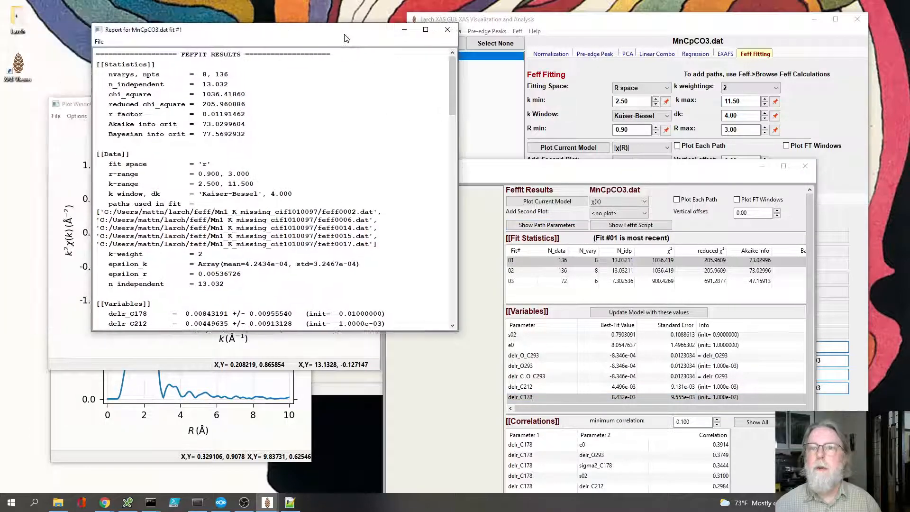
drag(453, 94, 455, 237)
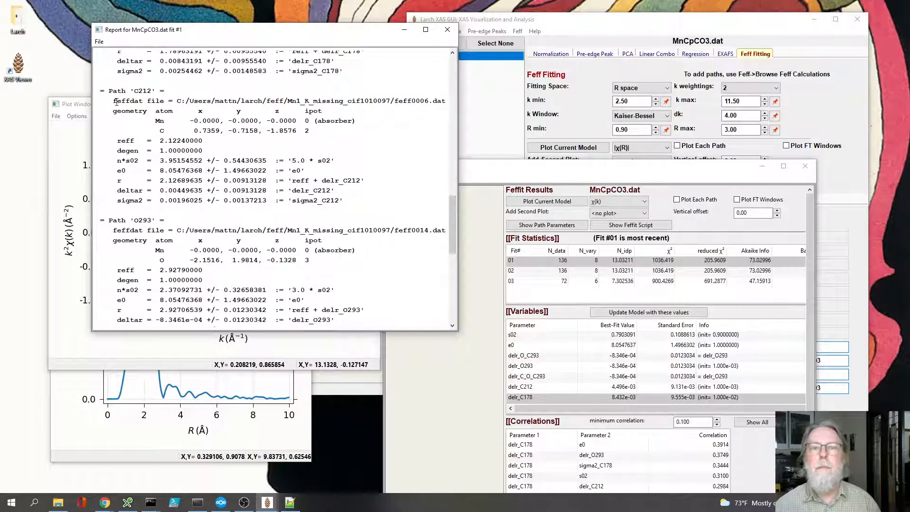
scroll(122, 96, up, 4)
drag(121, 74, 160, 73)
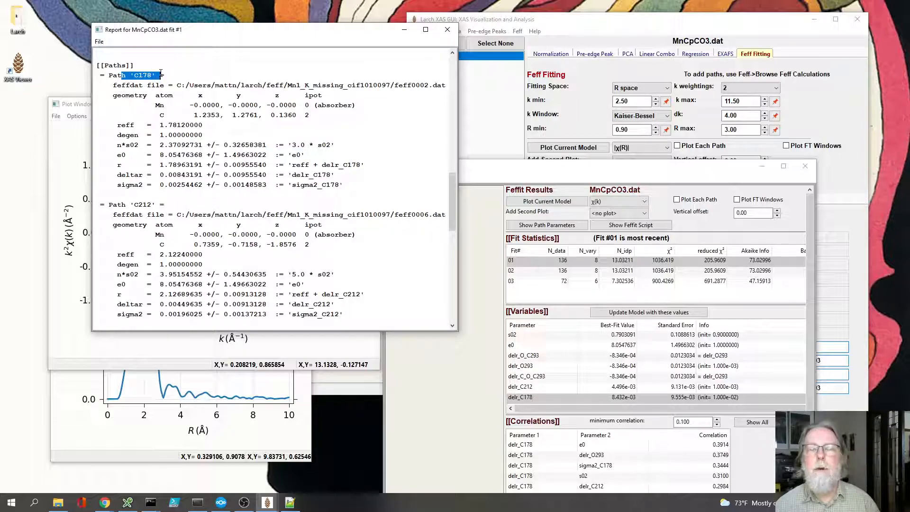
drag(160, 165, 185, 165)
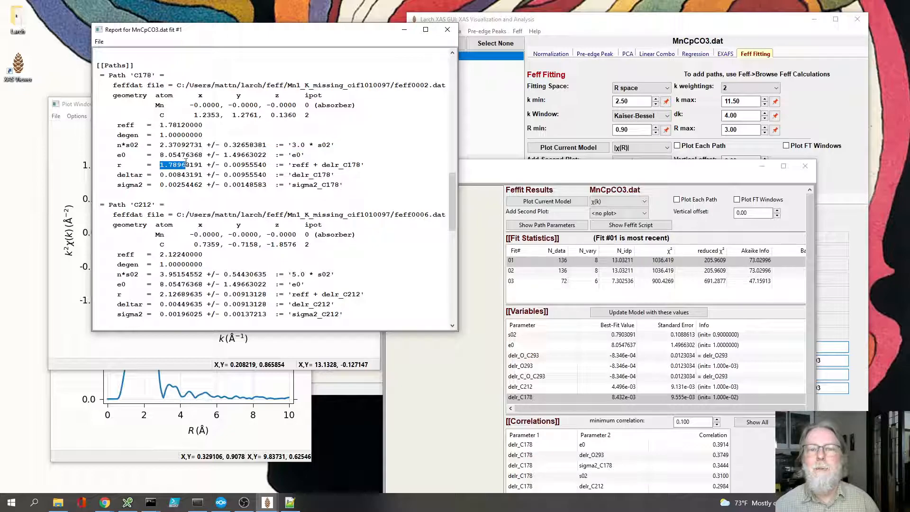
drag(160, 294, 203, 294)
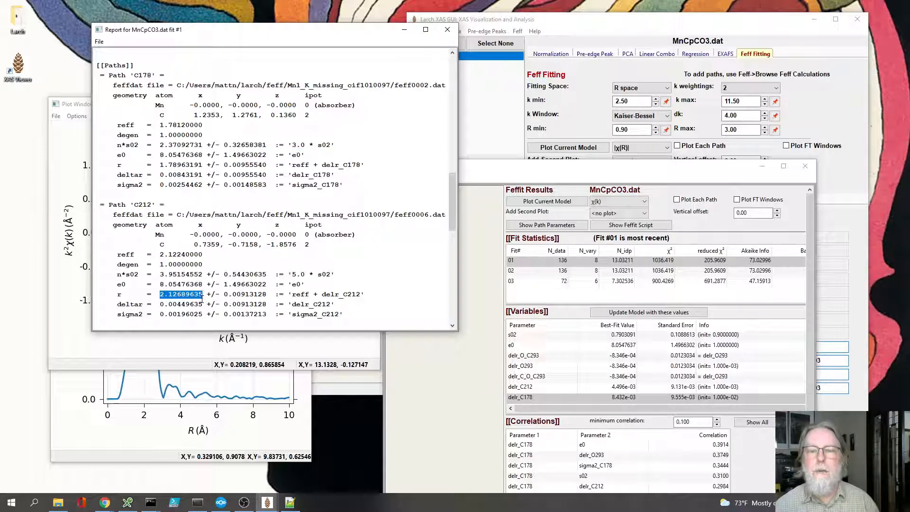
scroll(203, 296, down, 5)
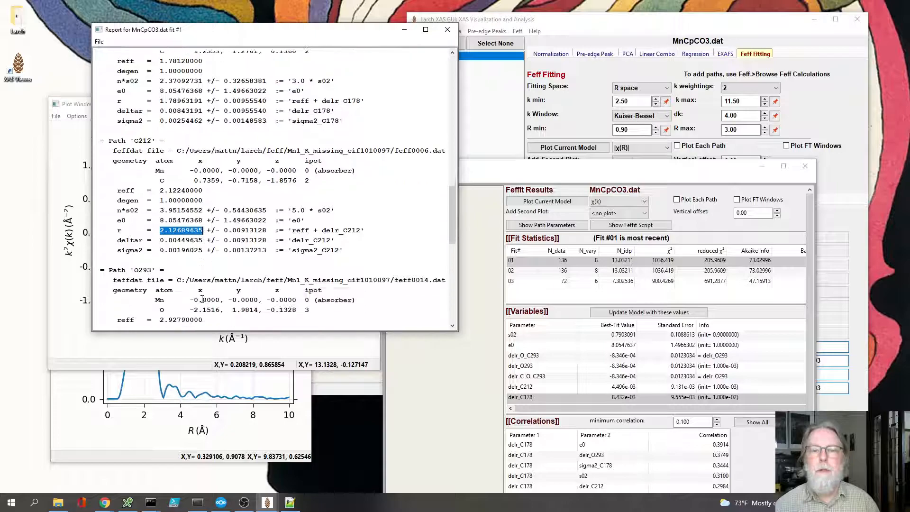
drag(158, 291, 221, 290)
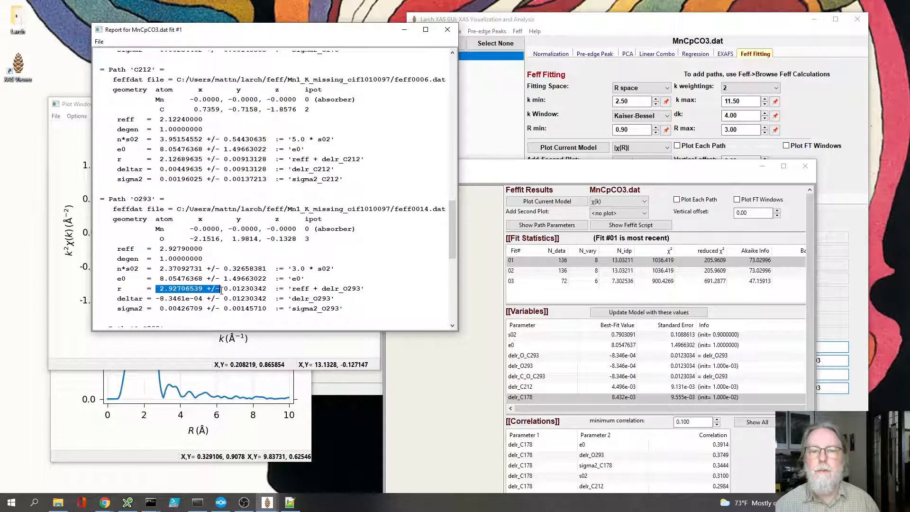
scroll(193, 304, down, 1)
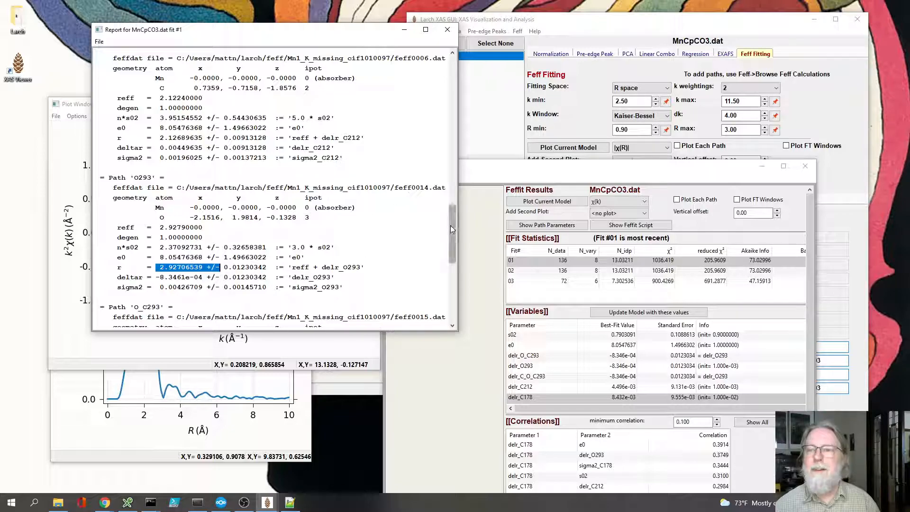
Read through the O293, O_C293 and C_O_C293 path entries in the fit #1 report
drag(450, 226, 454, 295)
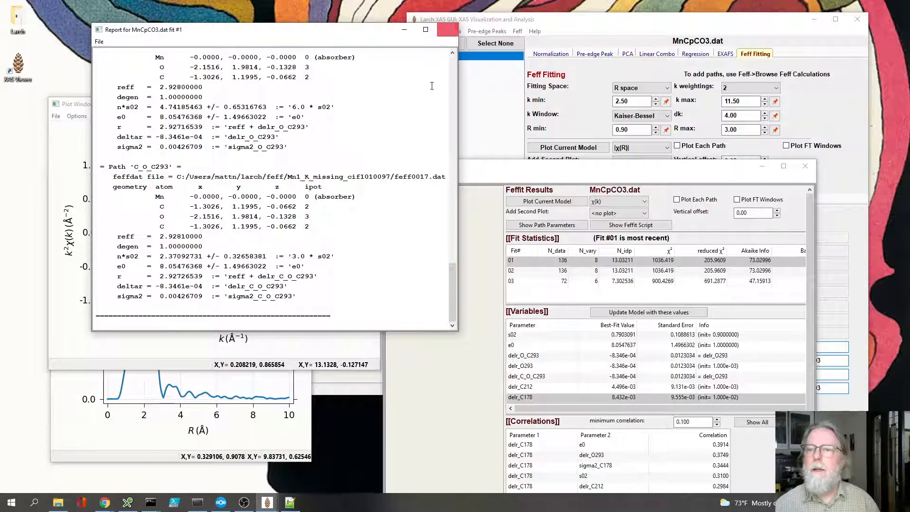
drag(450, 264, 459, 231)
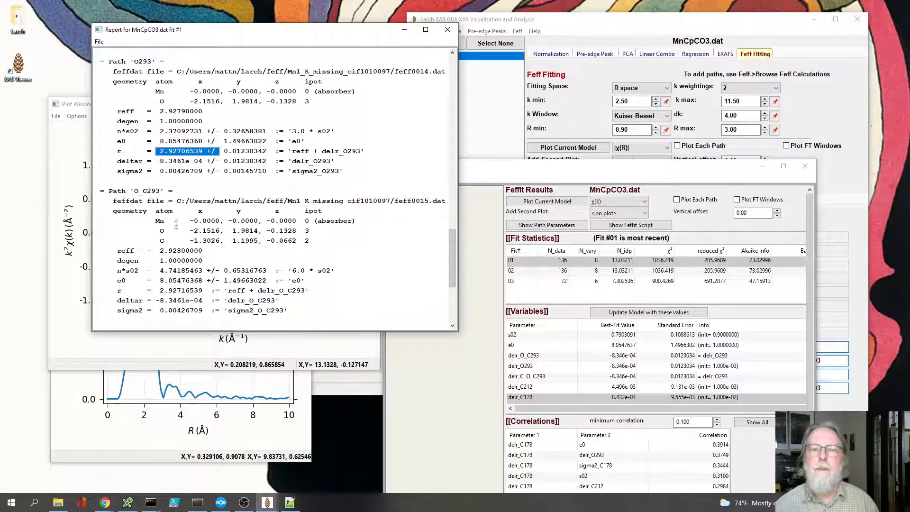
scroll(173, 247, down, 3)
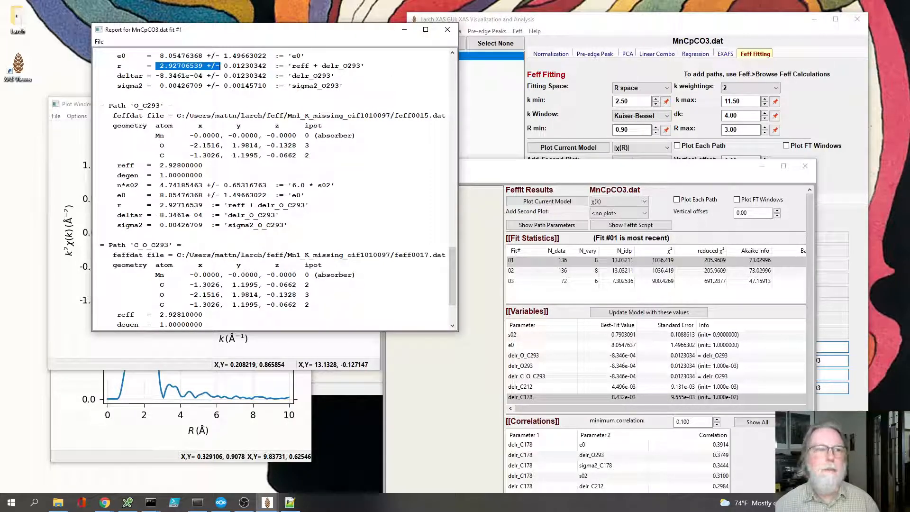
Switch to Chrome and rotate the CPMNCO01 structure in the 3D viewer to examine its carbonyl groups and ring around the Mn atom
drag(0, 116, 545, 116)
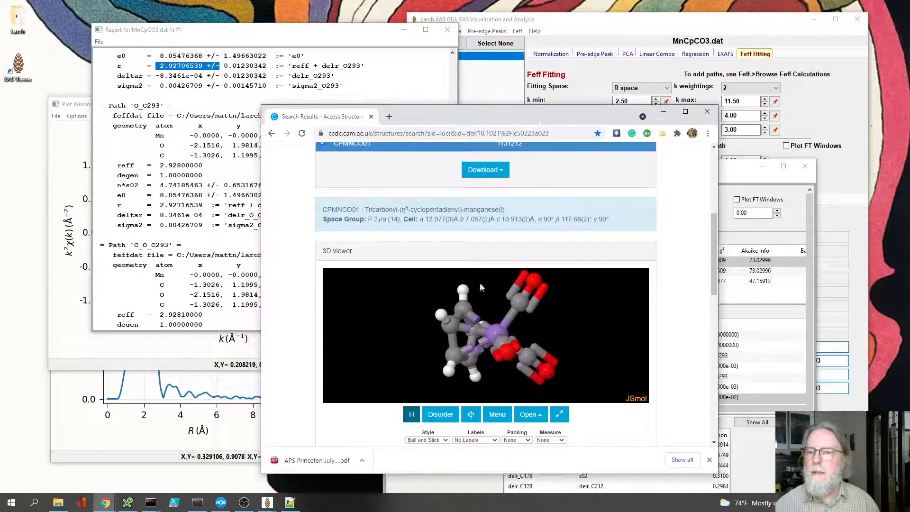
drag(486, 337, 531, 349)
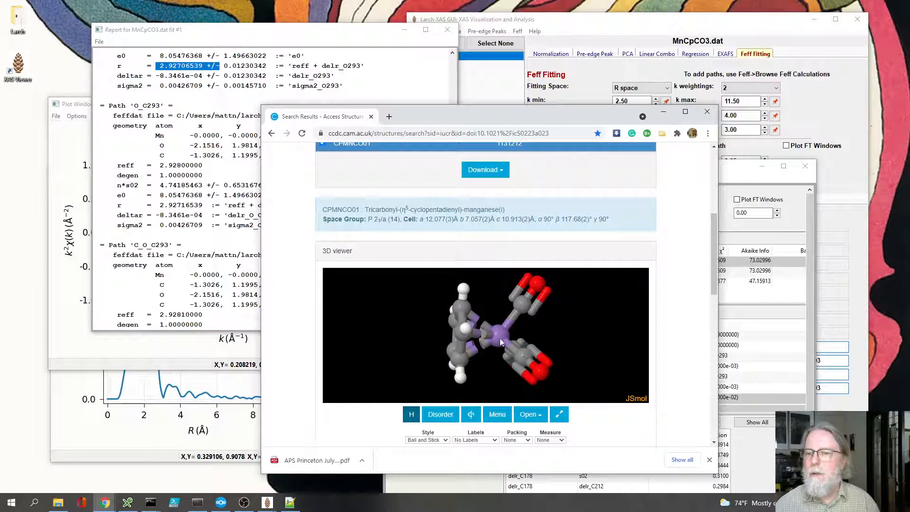
mouse_move(542, 372)
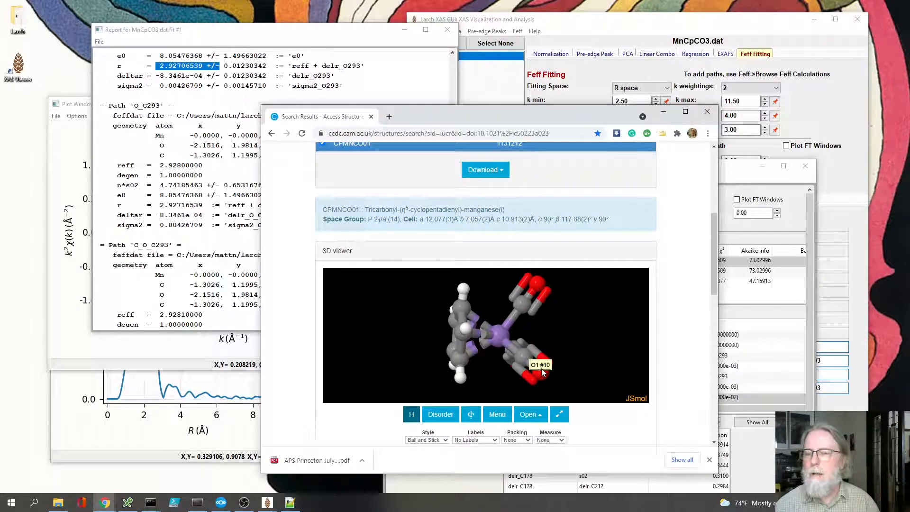
mouse_move(519, 353)
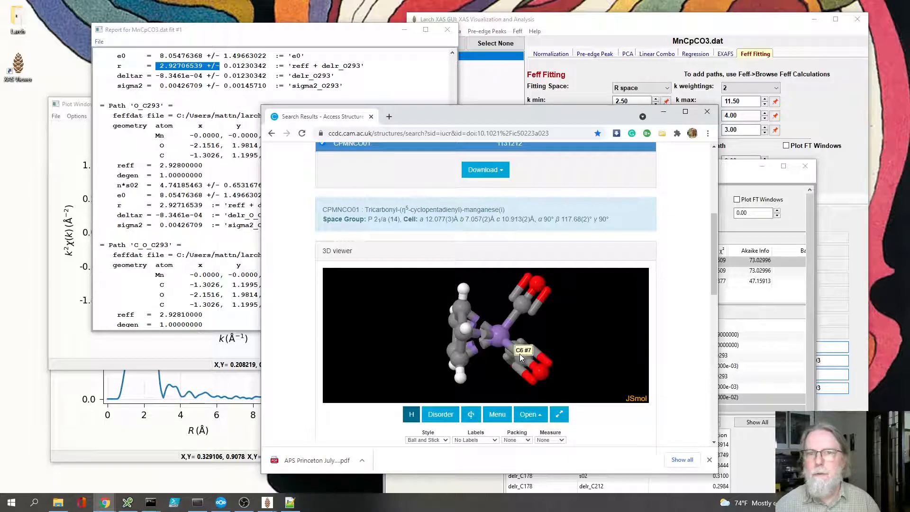
drag(519, 353, 454, 331)
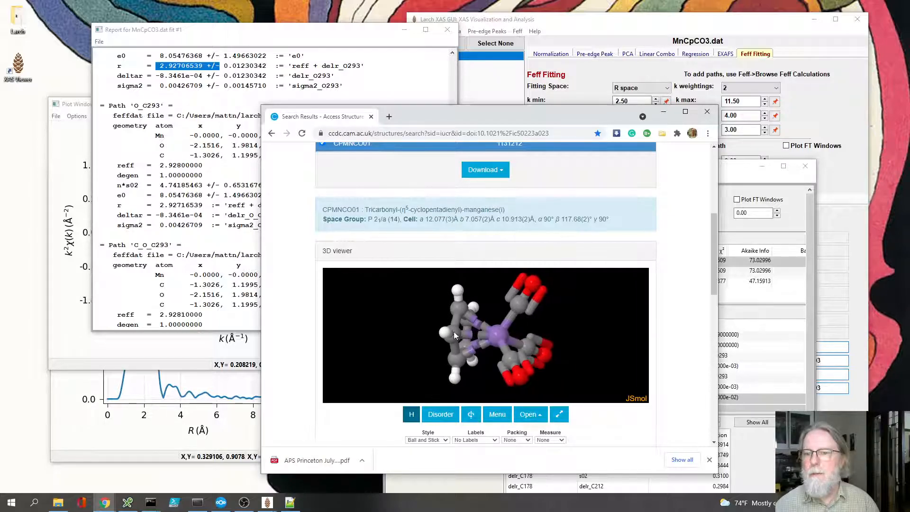
mouse_move(453, 331)
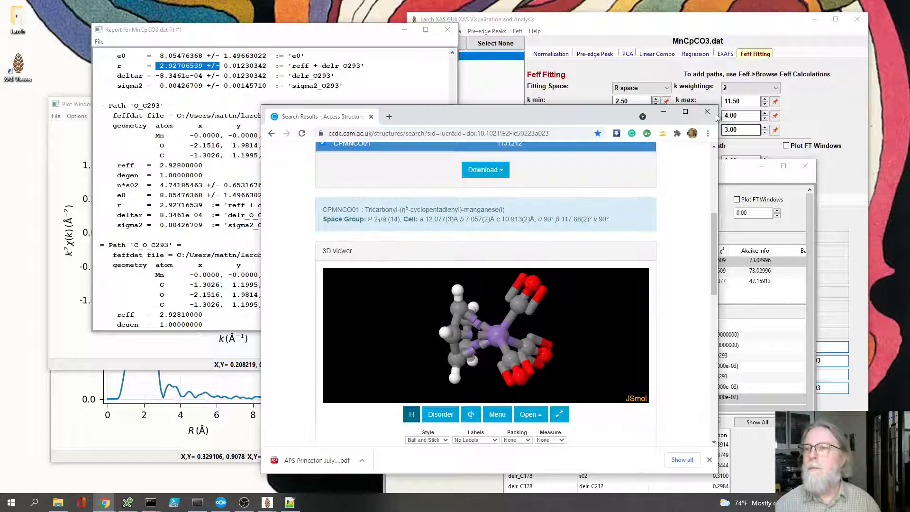
click(663, 111)
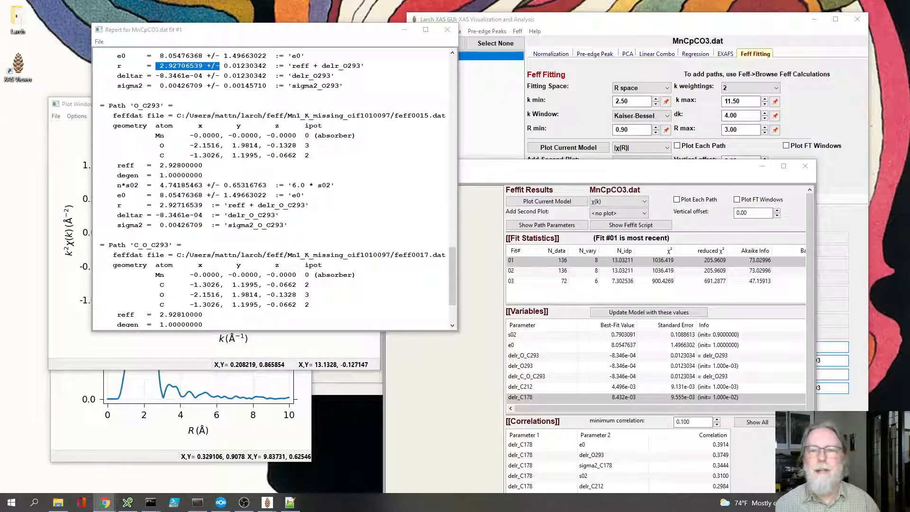
Review the last path entry and the variables section of the fit #1 report, highlight the best-fit s02 value, and close the report
drag(453, 291, 451, 308)
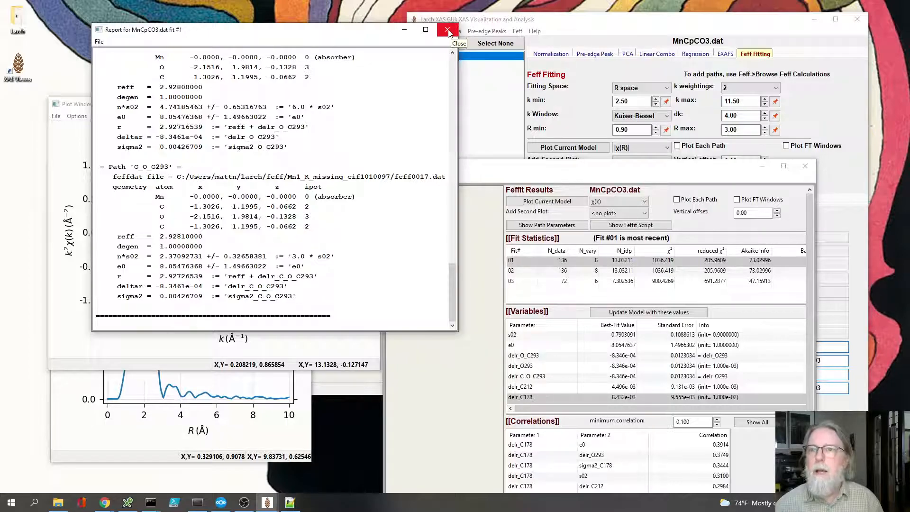
drag(452, 285, 456, 114)
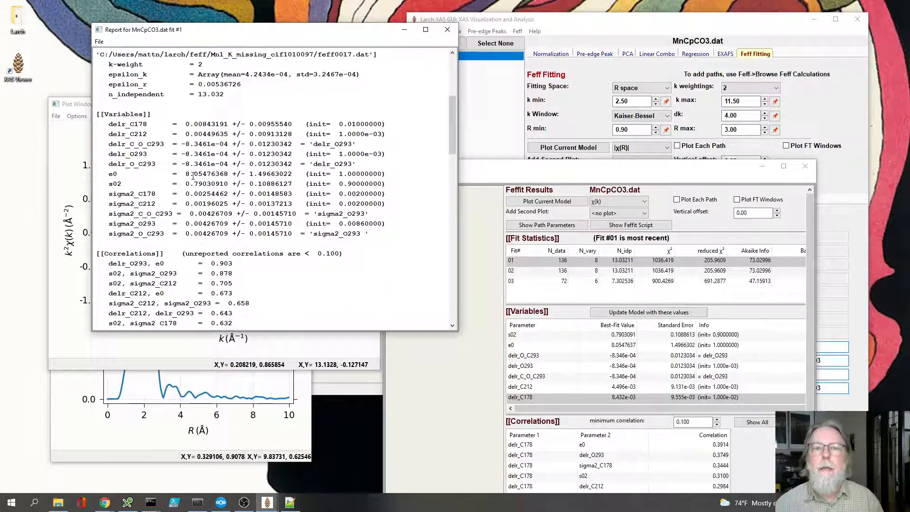
drag(181, 184, 223, 184)
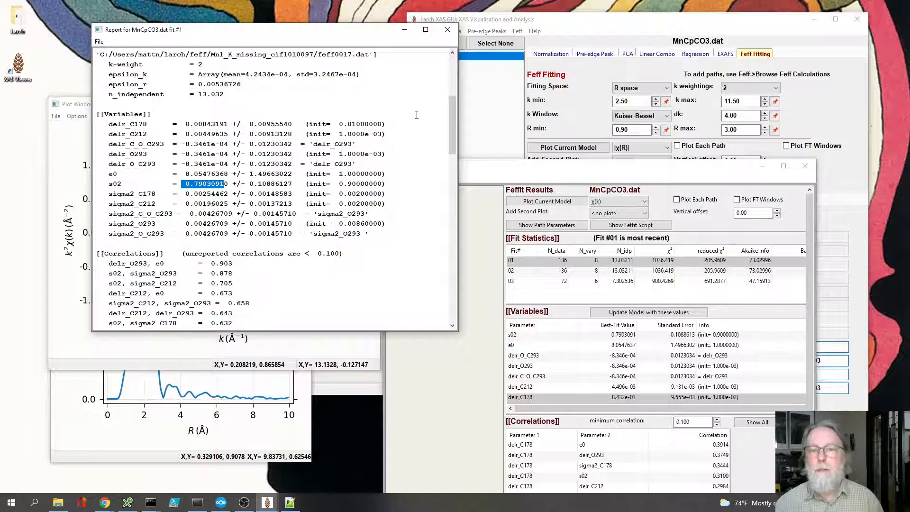
click(447, 29)
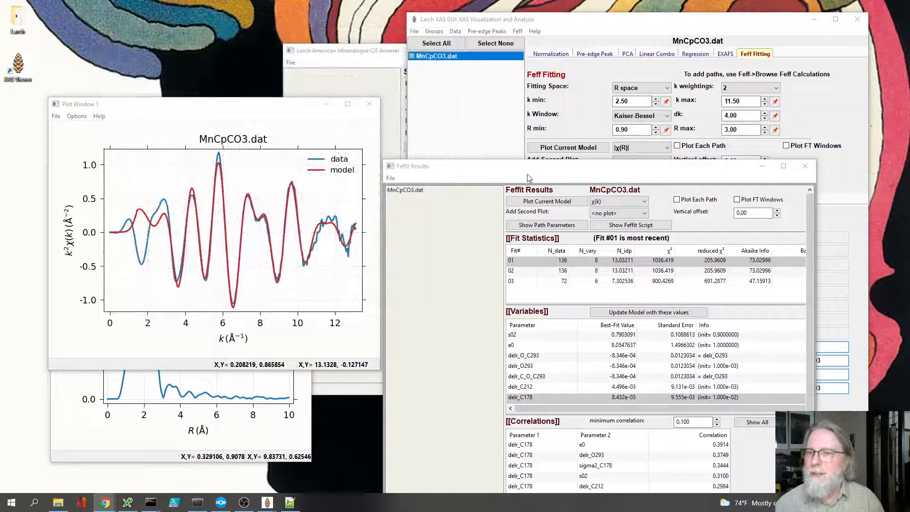
Bring forward and enlarge the Larch XAS GUI window, and set the amplitude of path C178 to N_carbonyl * s02
drag(609, 23, 494, 23)
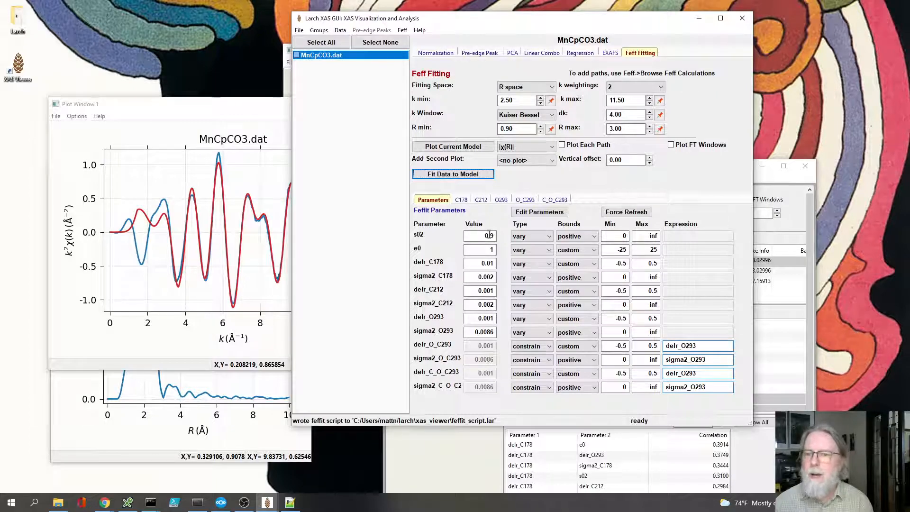
drag(752, 425, 801, 478)
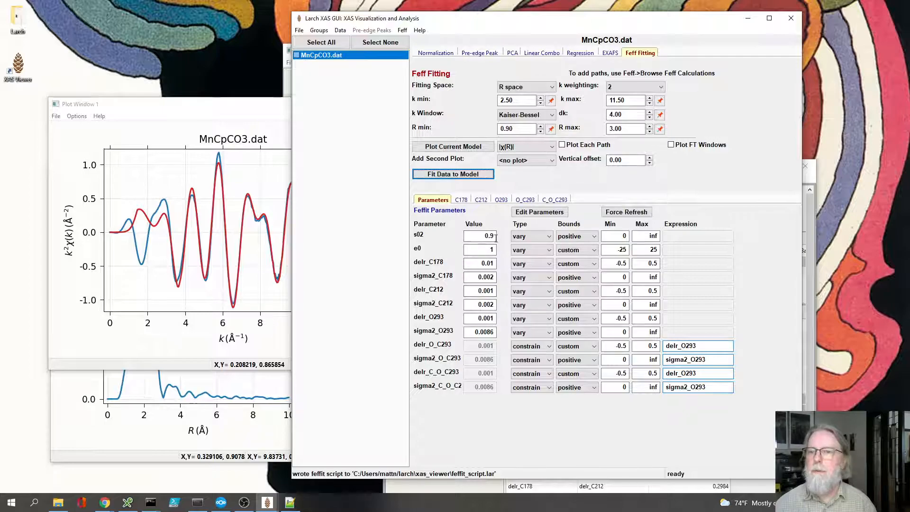
click(461, 199)
drag(466, 264, 454, 266)
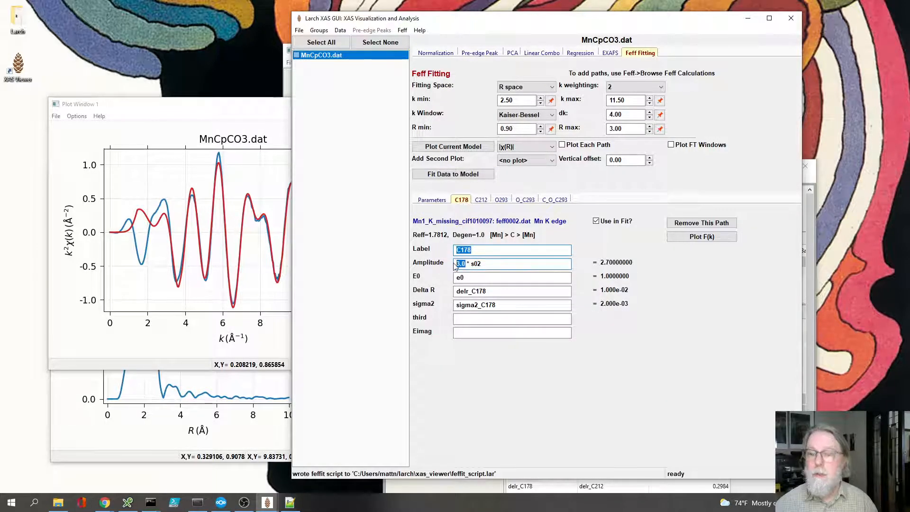
text(N_)
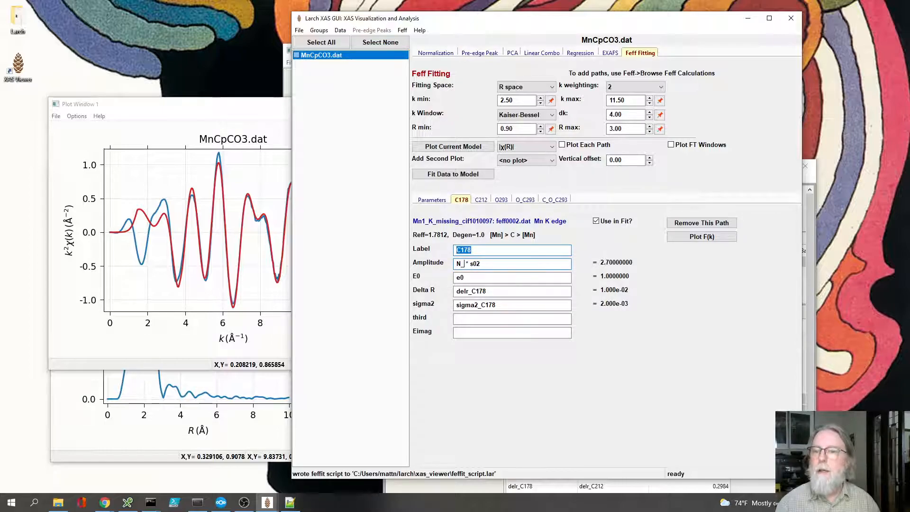
text(carbon)
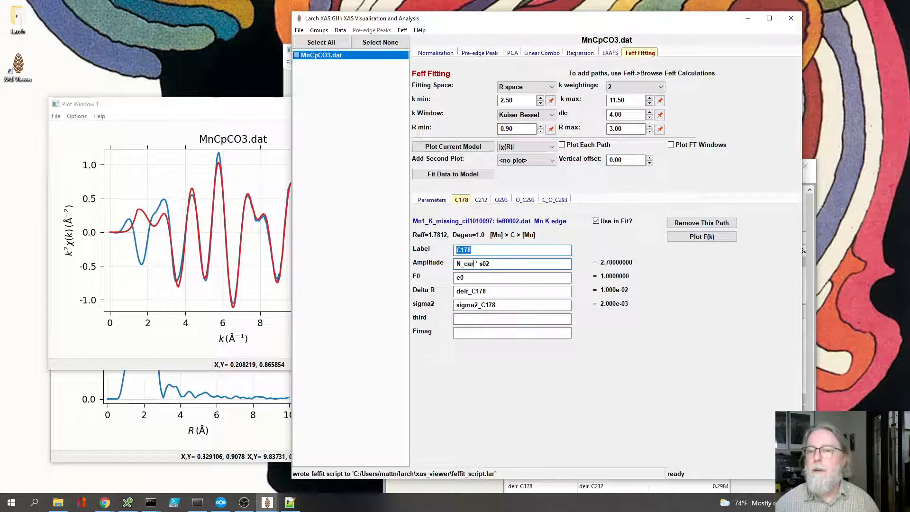
text(yl)
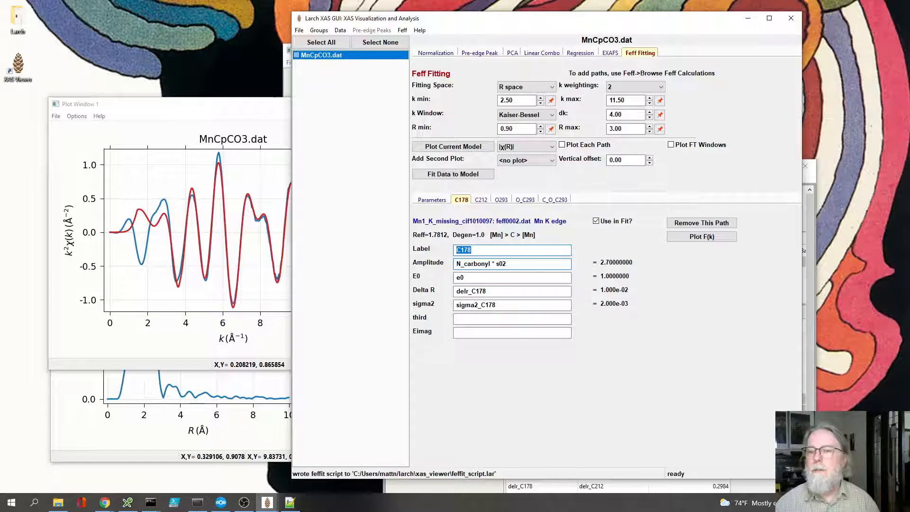
key(Return)
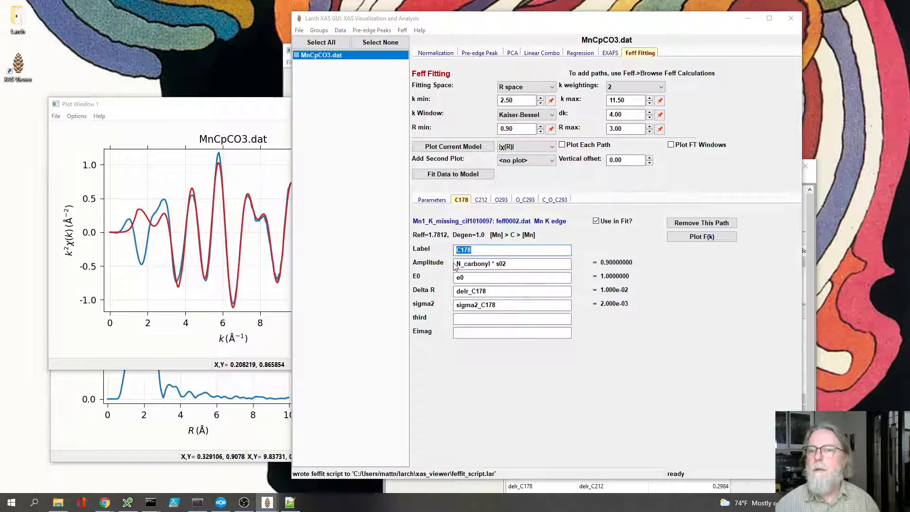
Set the amplitude of path C212 to N_ring * s02
click(479, 200)
drag(468, 265, 444, 266)
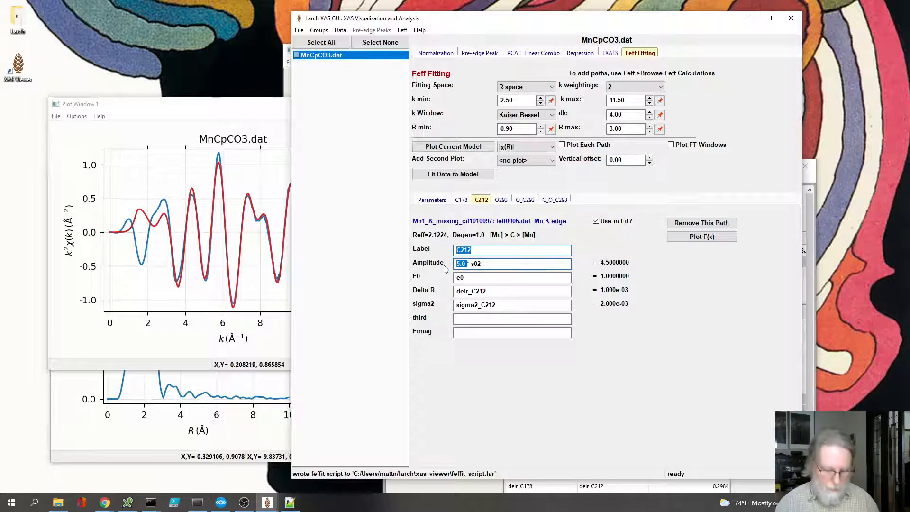
text(N)r)
key(BackSpace)
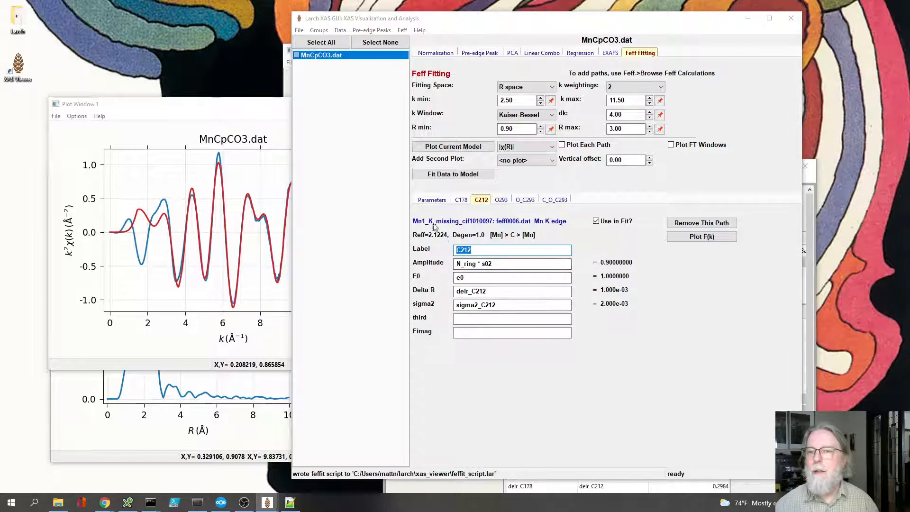
Set the amplitude of path O293 to N_carbonyl * s02
click(503, 200)
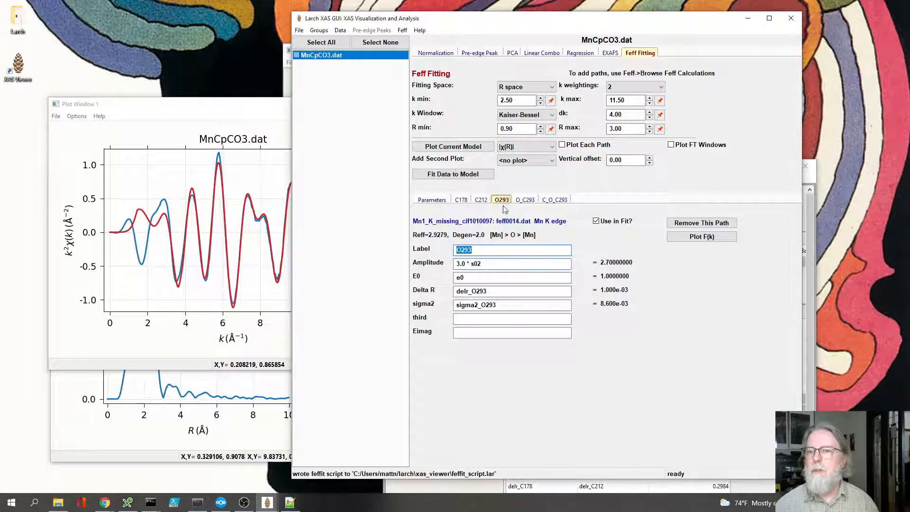
click(466, 263)
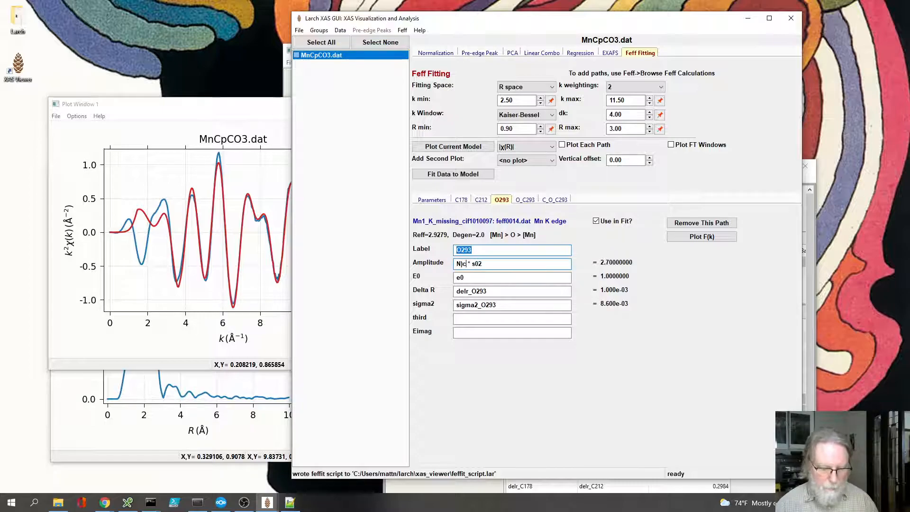
key(BackSpace)
key(BackSpace)
text(_carbonyl)
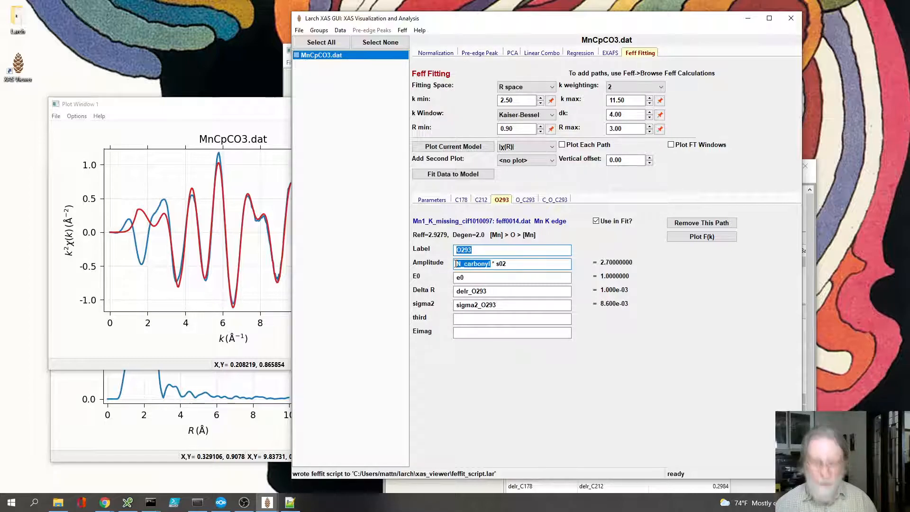
Set the amplitude of path O_C293 to 2* N_carbonyl * s02
click(524, 199)
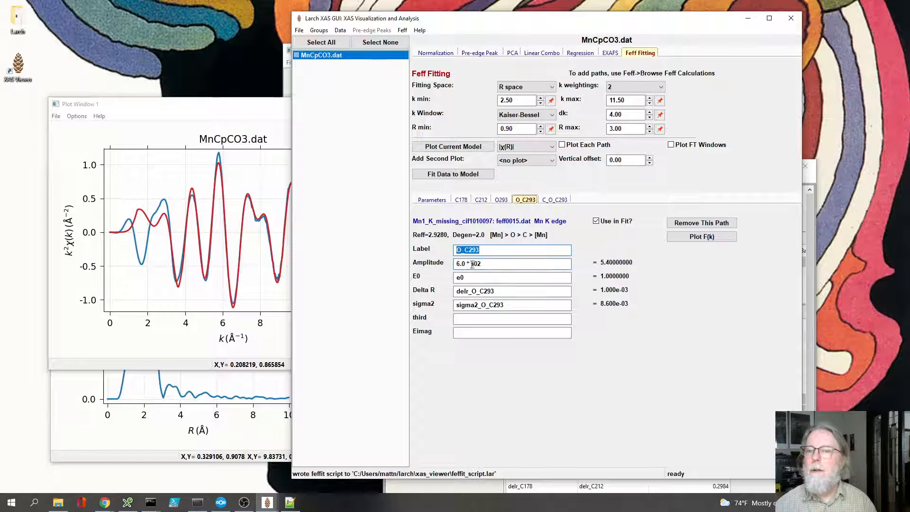
key(BackSpace)
key(BackSpace)
text(N_carbonyl)
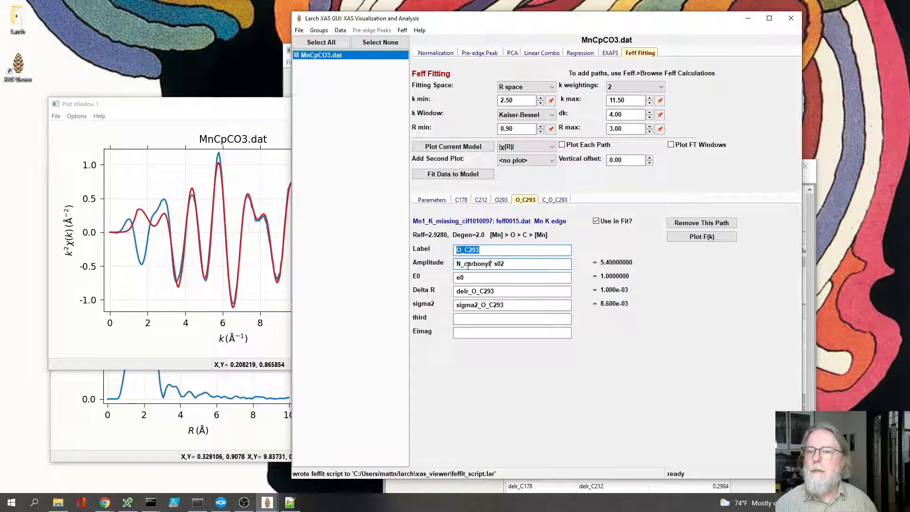
text(2*)
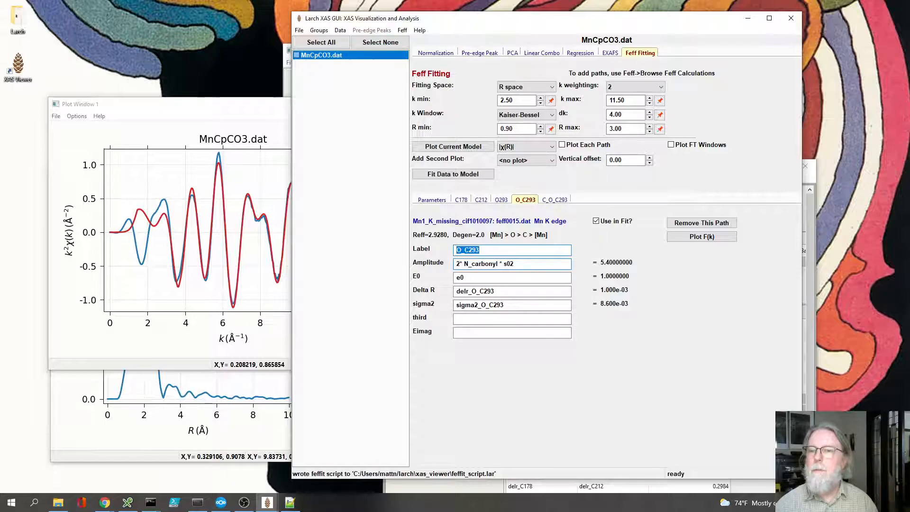
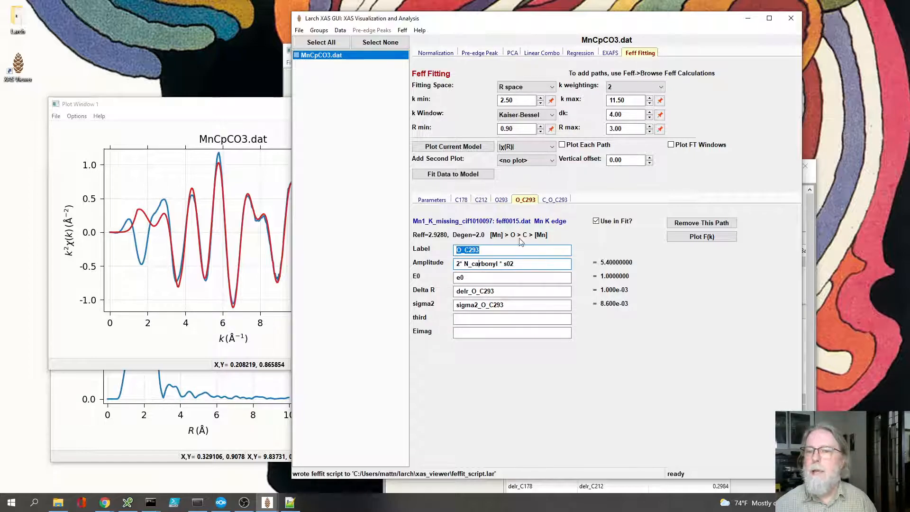
Set the amplitude of path C_O_C293 to N_carbonyl * s02
click(550, 201)
double_click(459, 264)
right_click(460, 263)
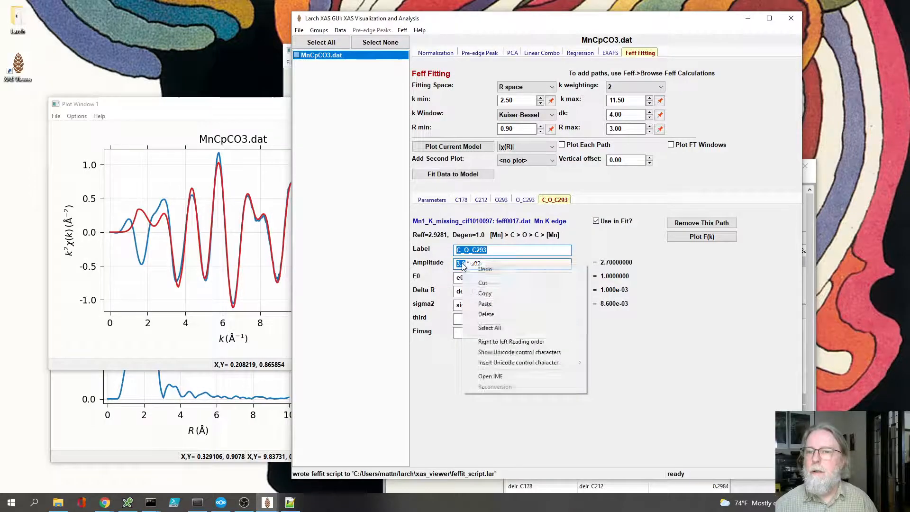
click(487, 301)
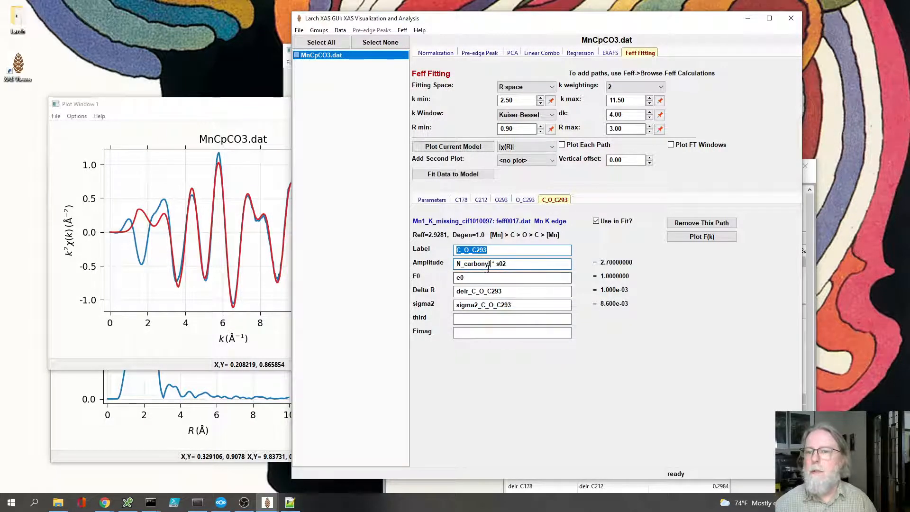
Set the Feffit parameter values of N_carbonyl to 3 and N_ring to 5
click(432, 200)
double_click(492, 401)
text(3)
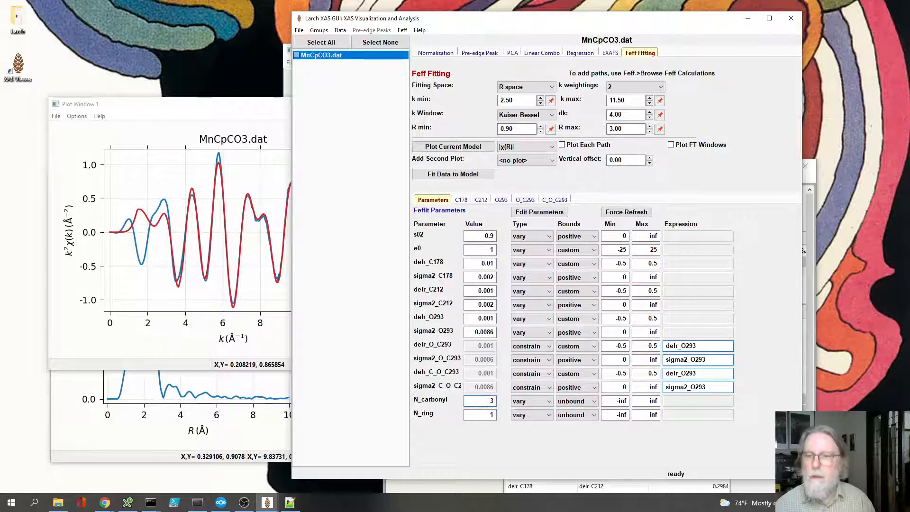
double_click(492, 414)
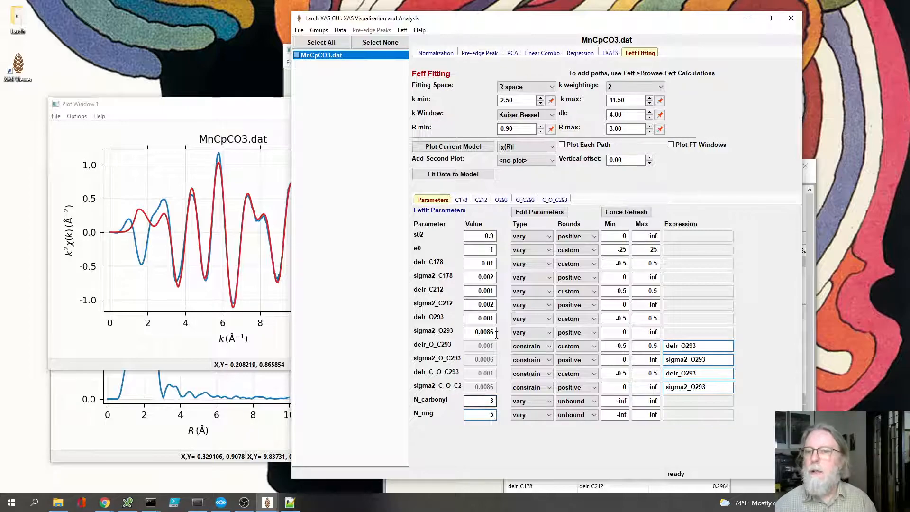
Change the s02 parameter from a variable to fix and fit the data to the model
click(523, 236)
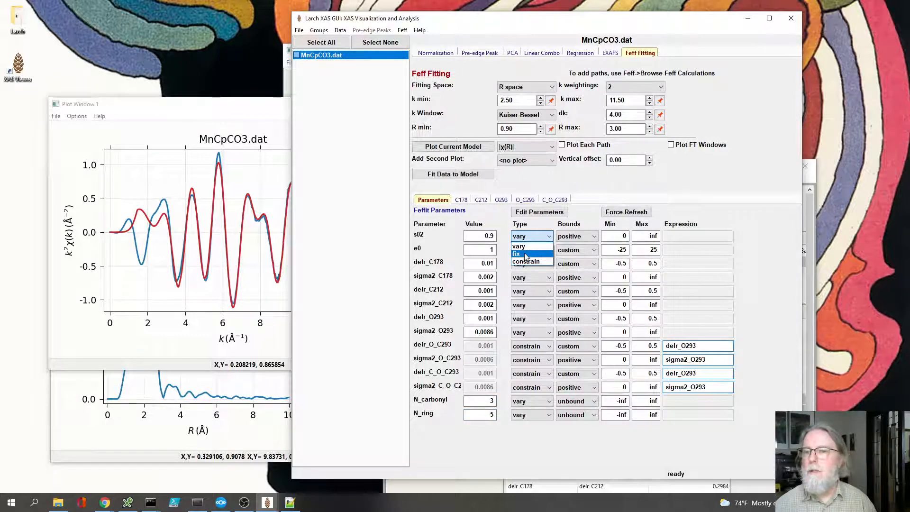
click(525, 255)
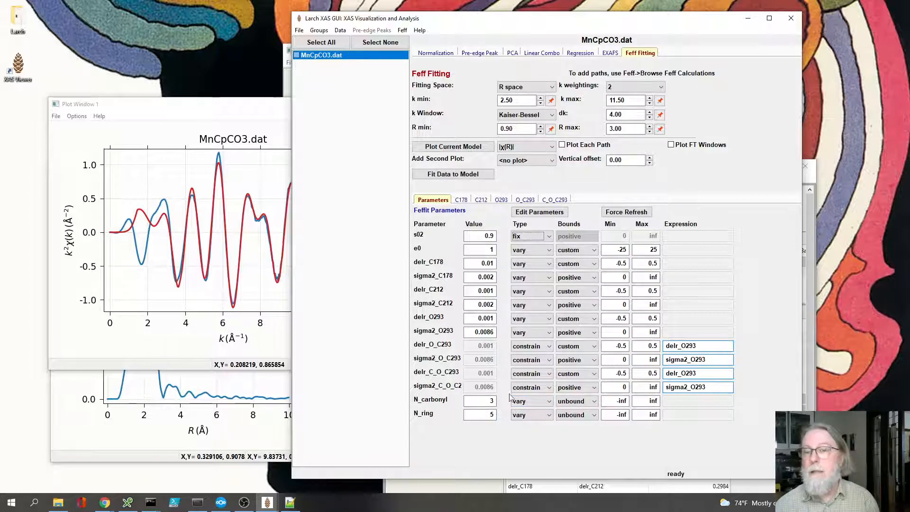
click(453, 174)
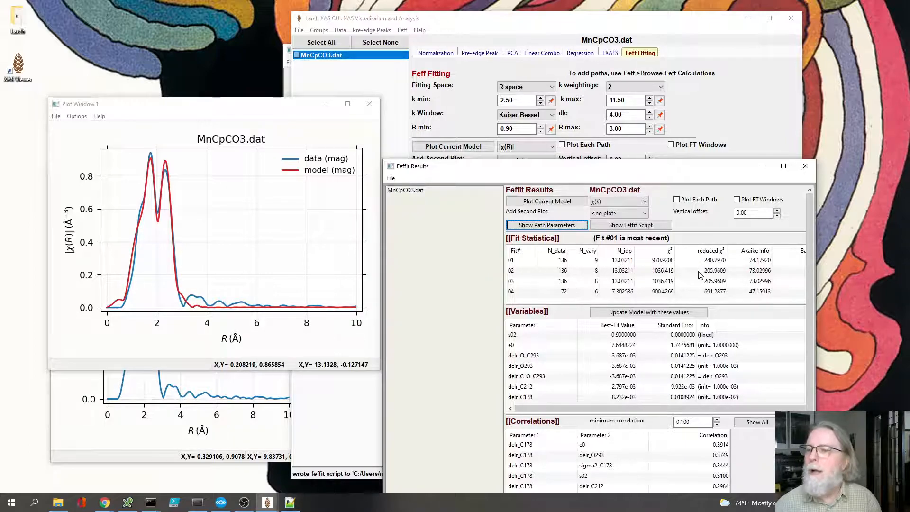
Reposition and enlarge the Feffit Results window, and examine the best-fit values and correlations, especially for N_ring and N_carbonyl
drag(660, 169, 658, 87)
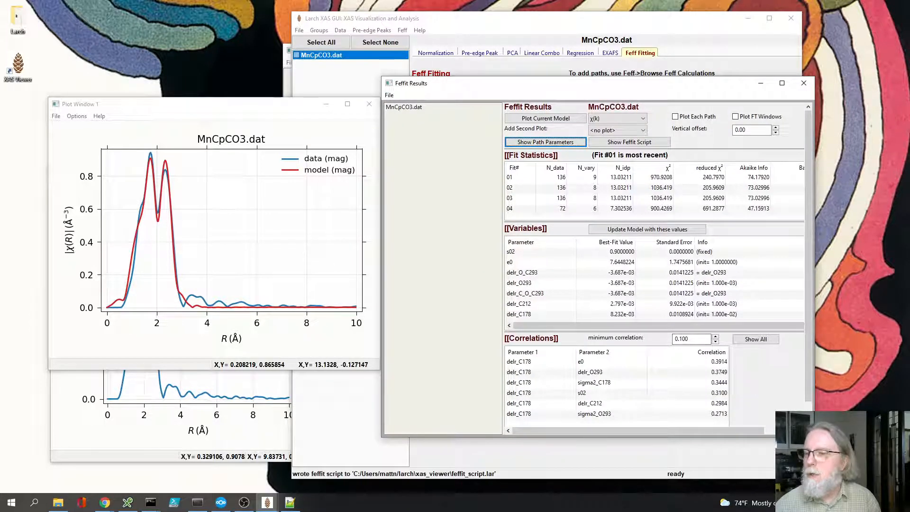
drag(814, 435, 866, 478)
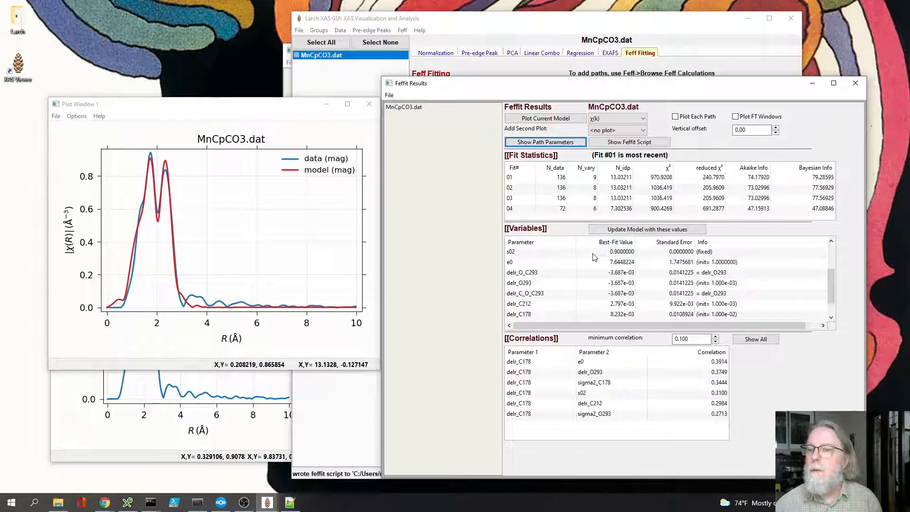
click(530, 253)
scroll(533, 270, down, 1)
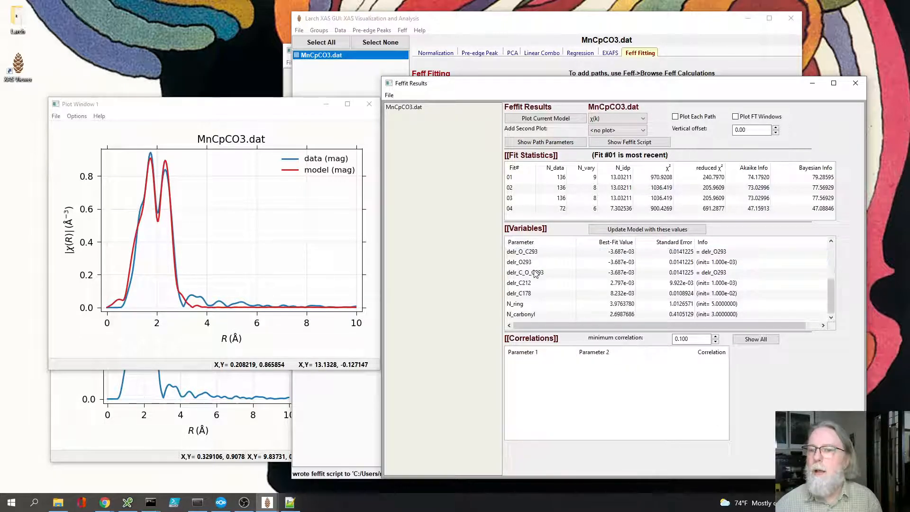
click(537, 255)
click(538, 263)
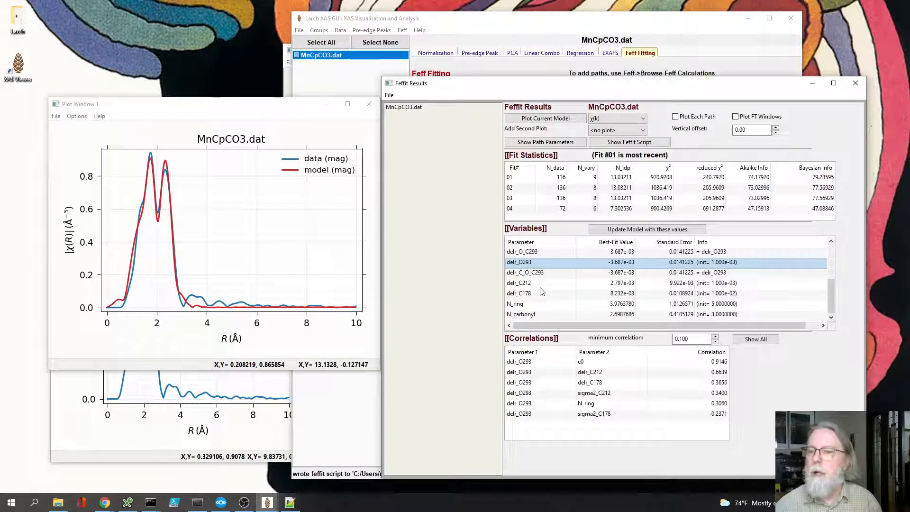
click(554, 305)
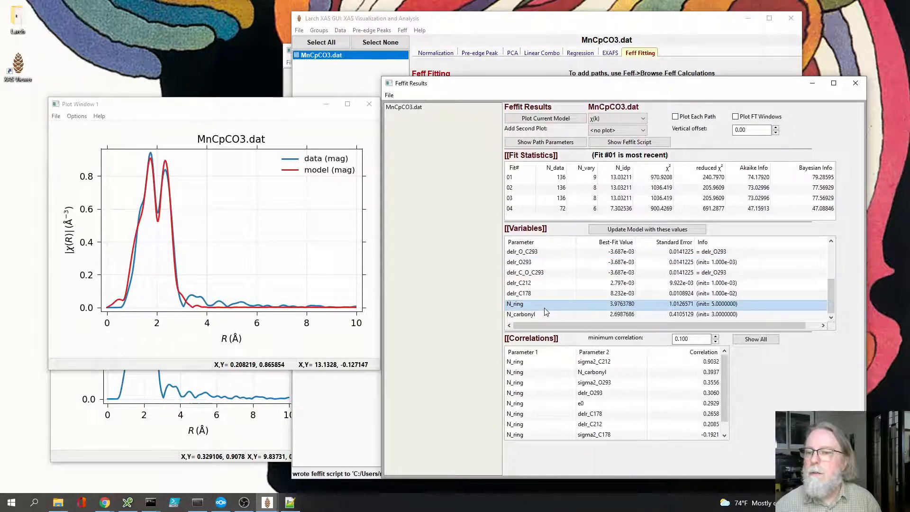
click(547, 316)
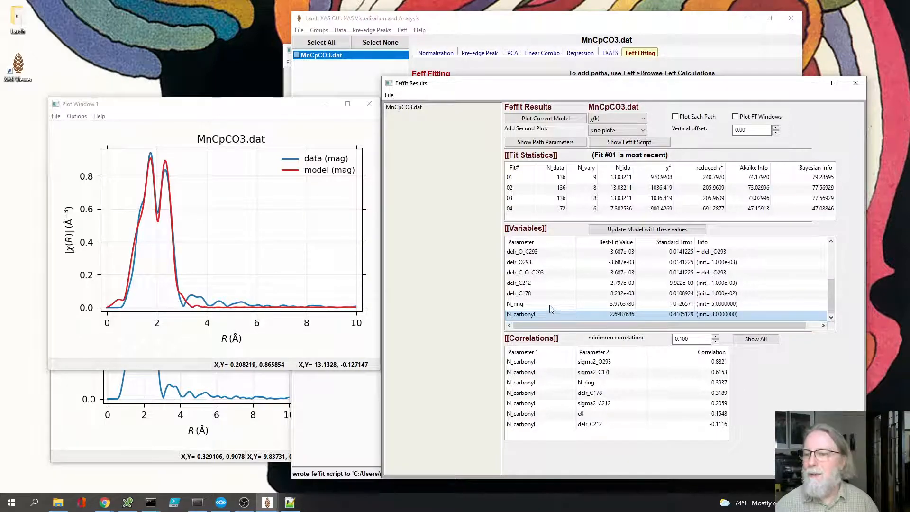
click(550, 305)
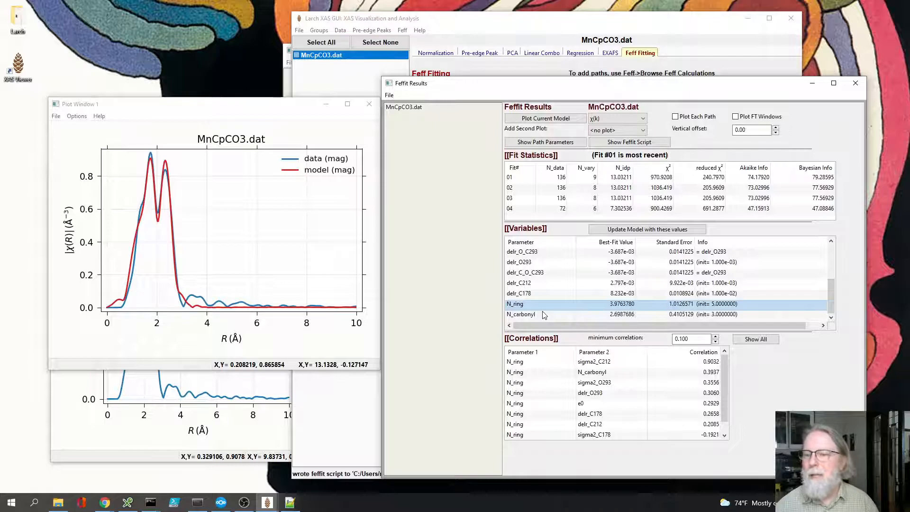
scroll(588, 267, up, 3)
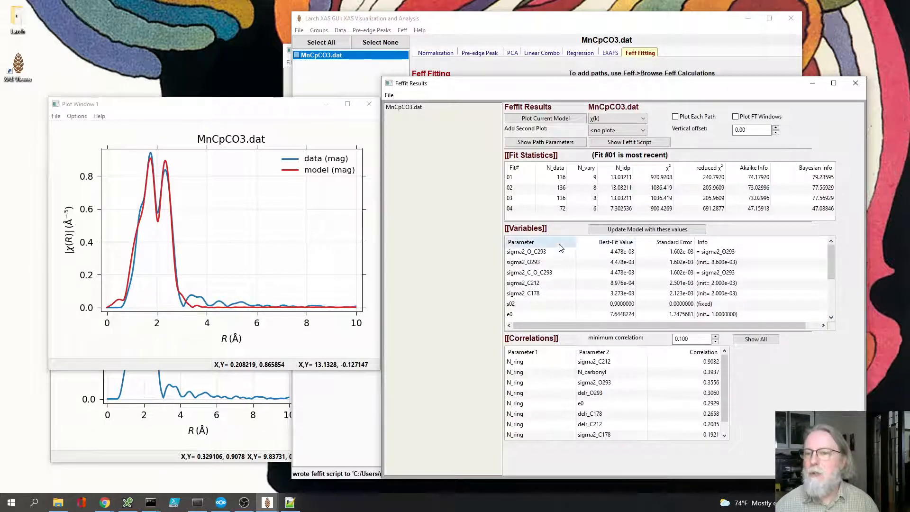
scroll(573, 291, down, 3)
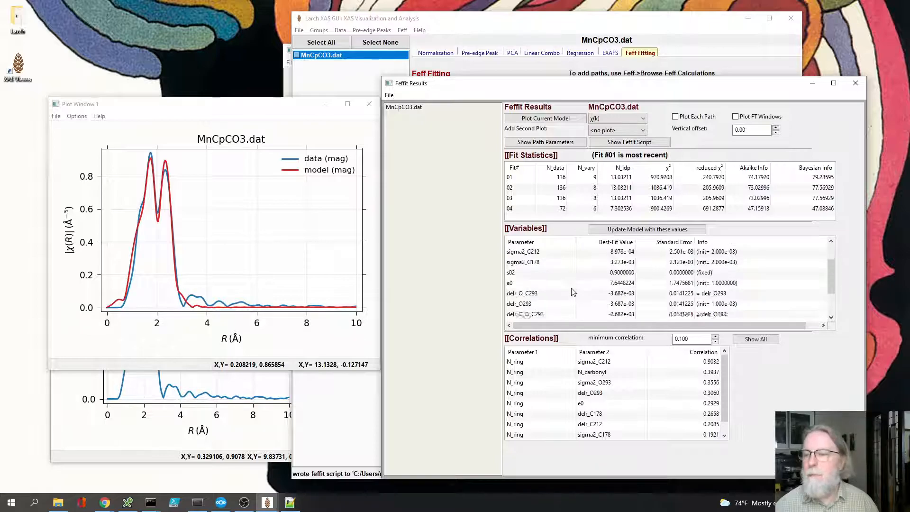
scroll(572, 291, down, 1)
scroll(578, 292, up, 3)
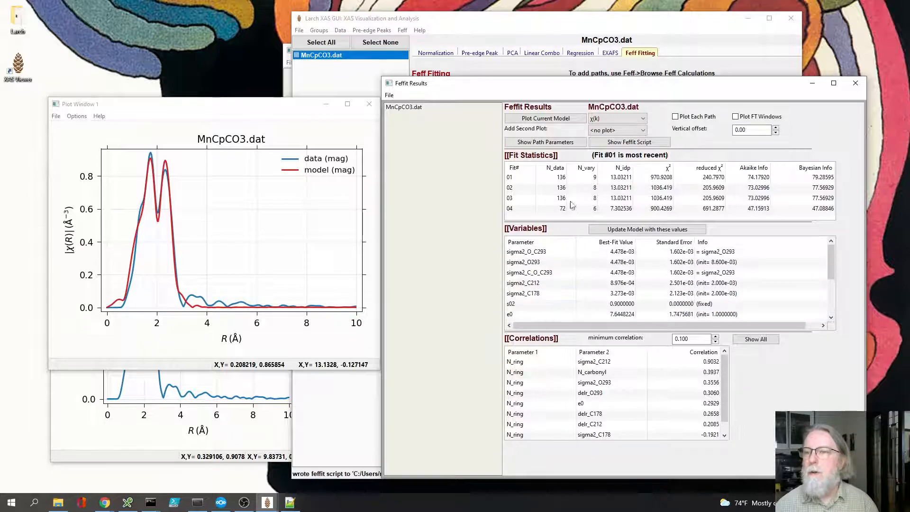
Set the fixed s02 value to 0.8 and rerun the fit of the data to the model
click(484, 73)
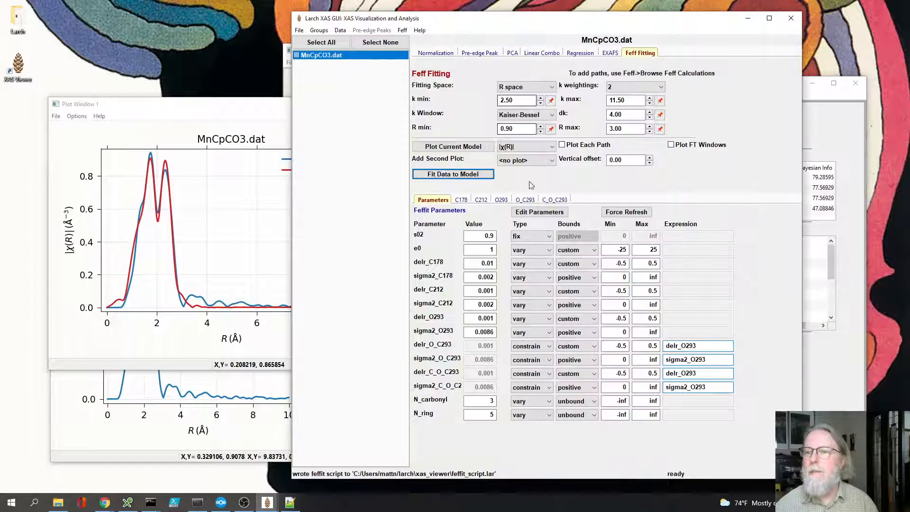
click(494, 235)
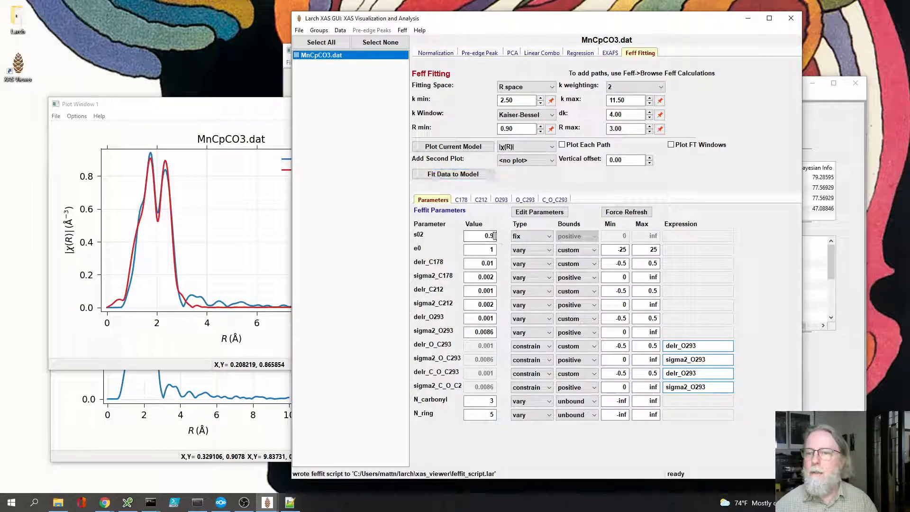
key(BackSpace)
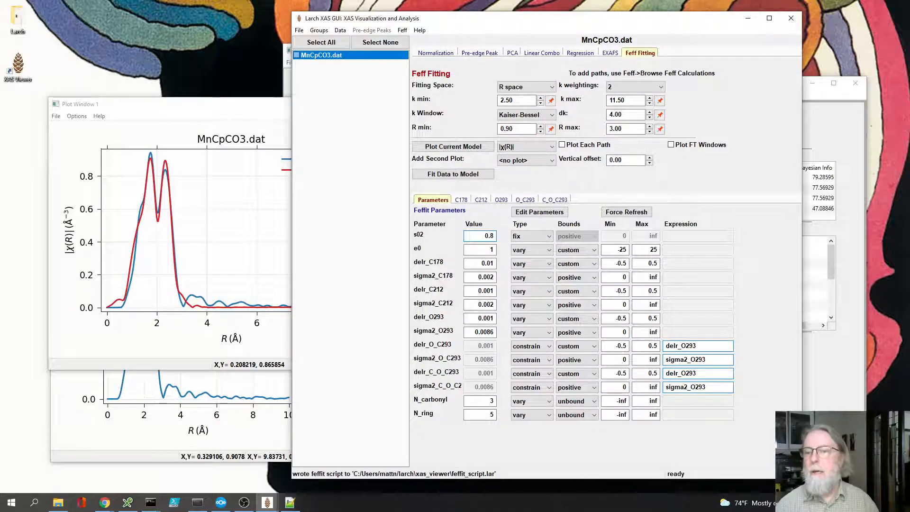
text(8)
click(466, 175)
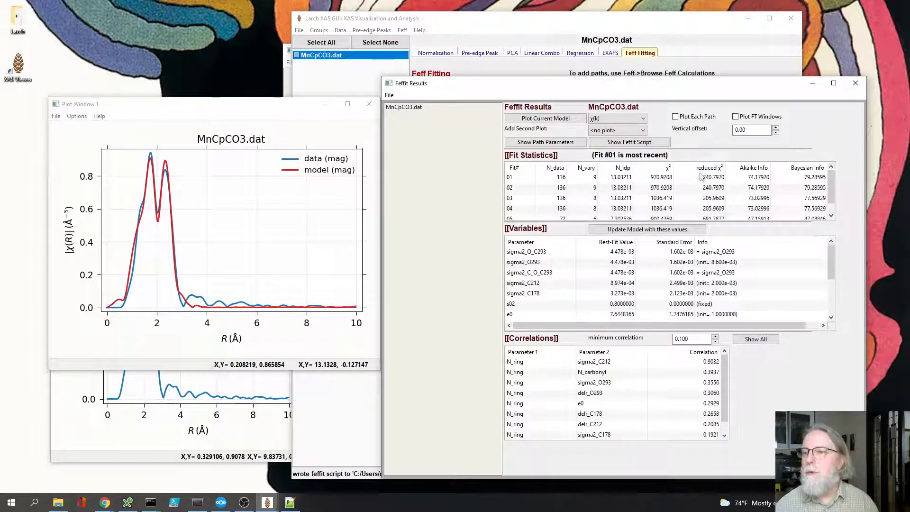
Examine the best-fit values, uncertainties and correlations of N_carbonyl and N_ring in the new fit
scroll(611, 295, down, 3)
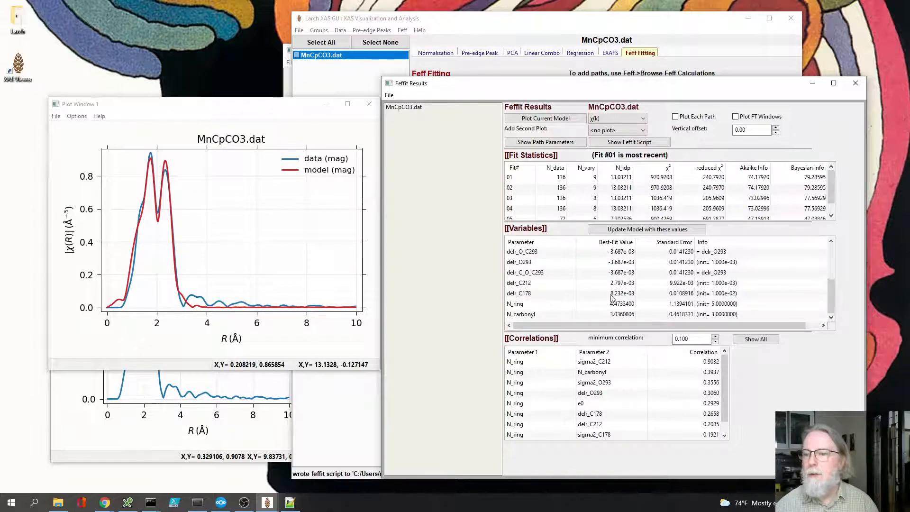
click(596, 316)
click(604, 306)
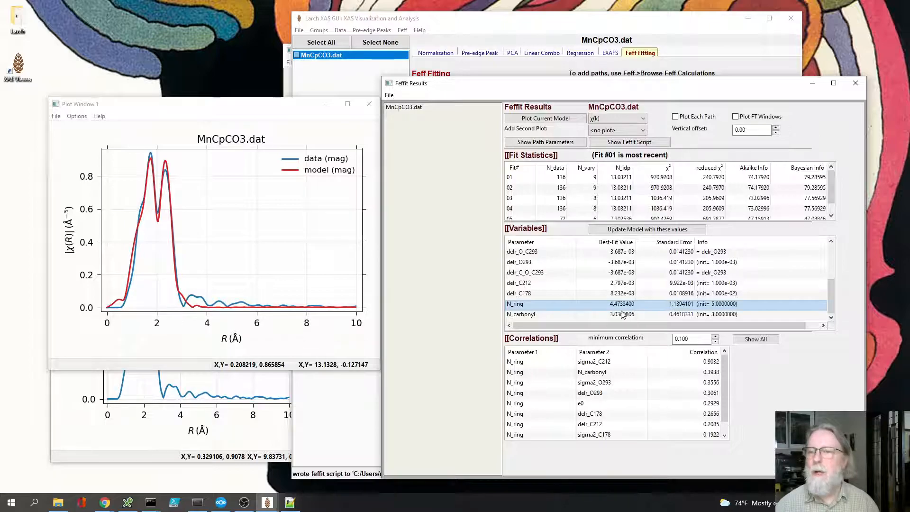
drag(270, 112, 267, 113)
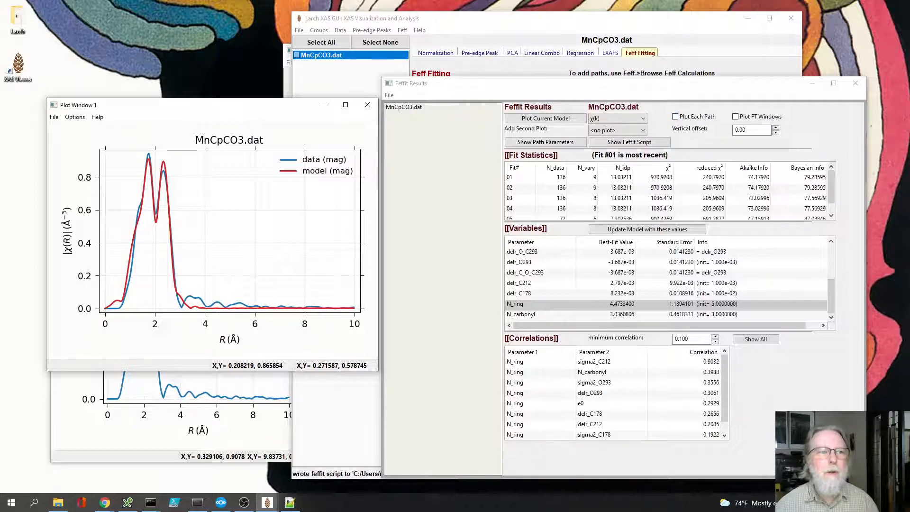
Switch to Chrome to view the CPMNCO01 molecule in the 3D viewer, and move the browser window away from the fit results
click(104, 502)
drag(291, 175, 407, 142)
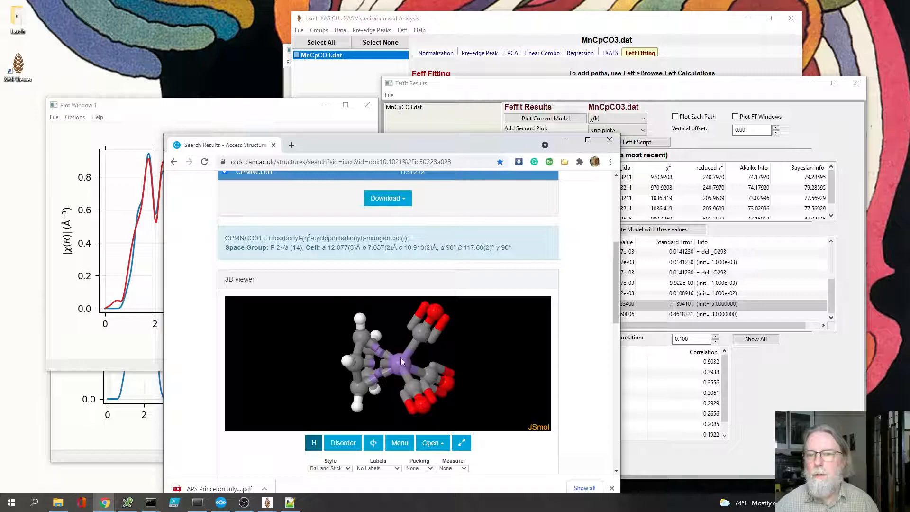
drag(409, 147, 0, 124)
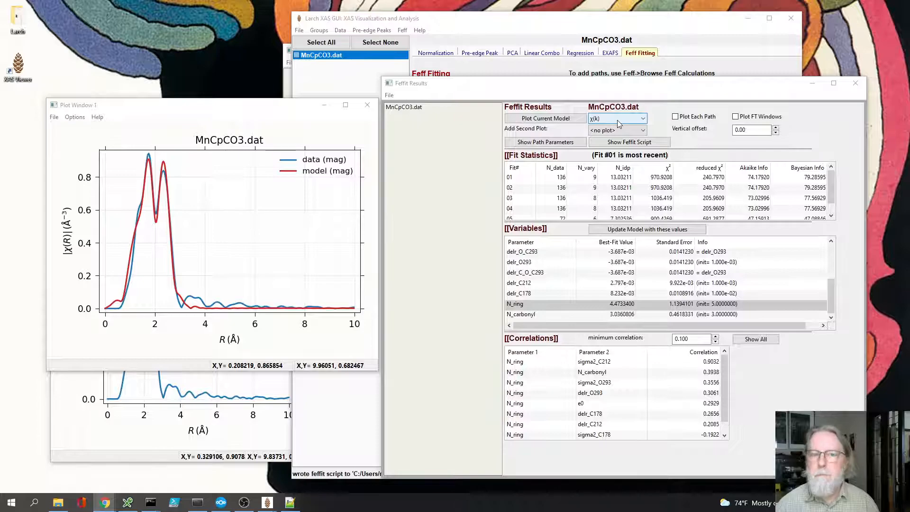
Plot the fit as |χ(R)| with each path included, and enlarge the plot region from 0 to about 4.6 Å
click(634, 123)
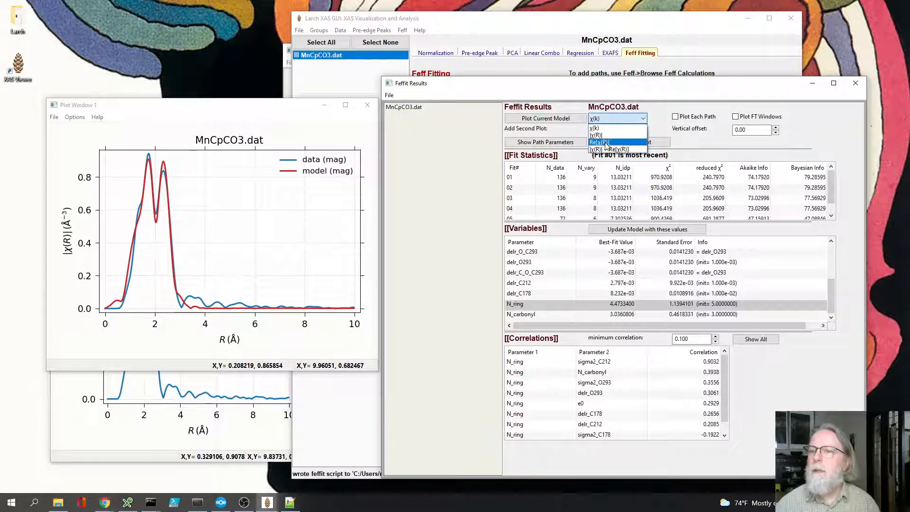
click(605, 137)
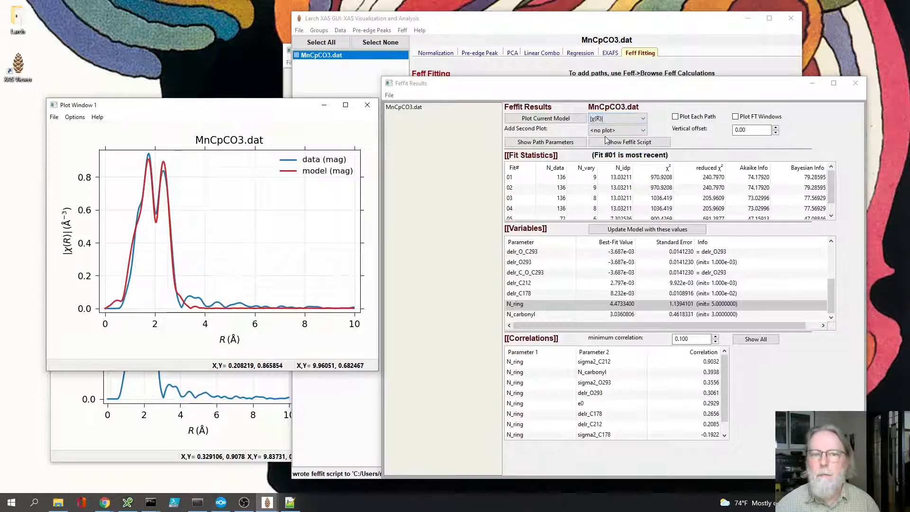
click(675, 117)
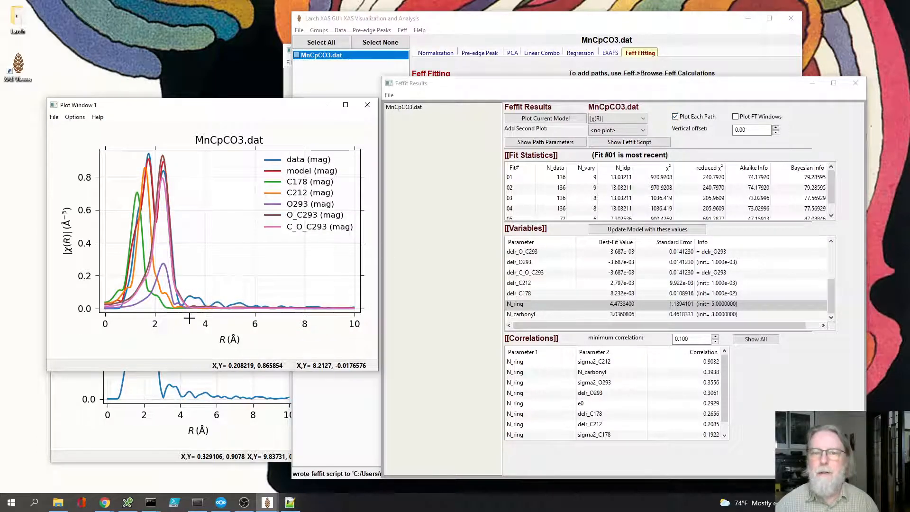
drag(98, 313, 221, 129)
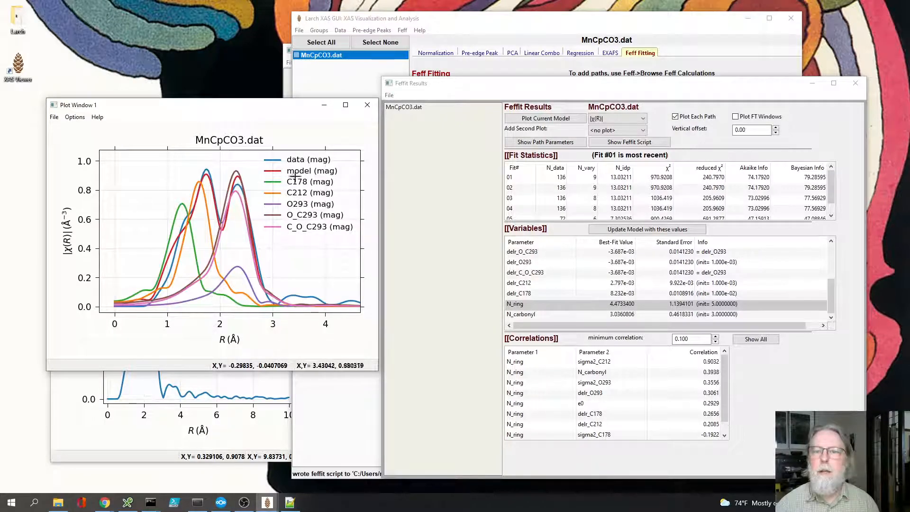
Hide the data, O293, O_C293 and C_O_C293 traces to compare the C178 and C212 paths with and without the model curve
click(302, 159)
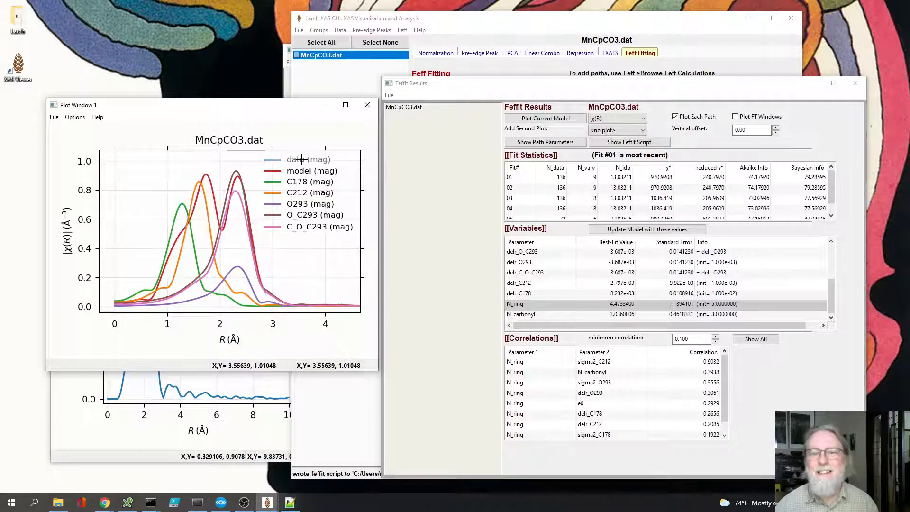
click(300, 205)
click(300, 215)
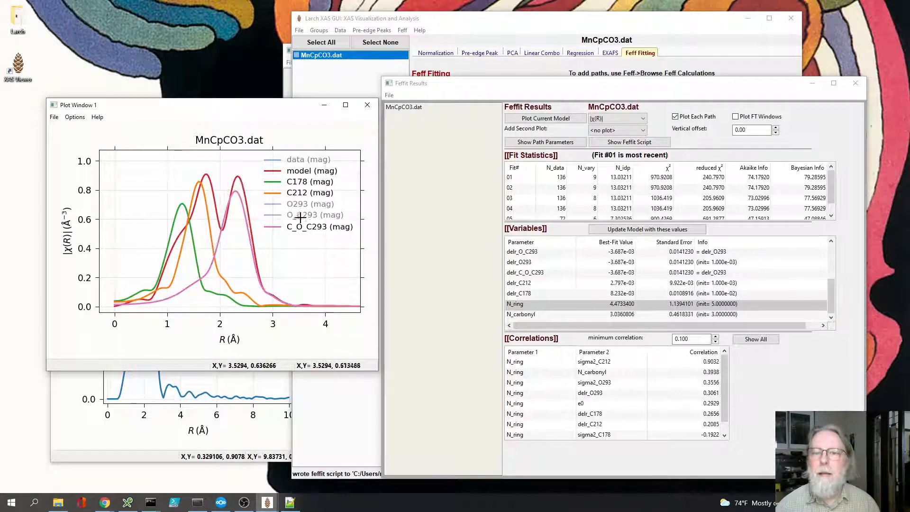
click(296, 228)
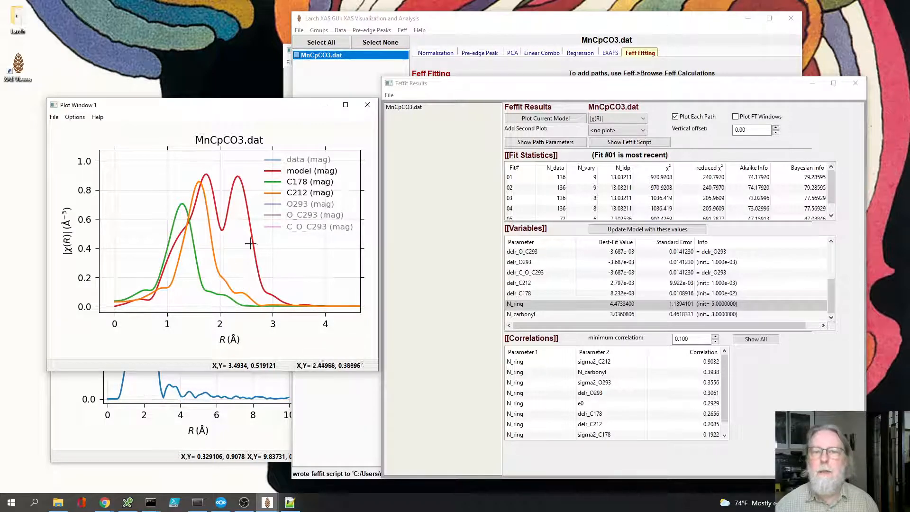
click(295, 171)
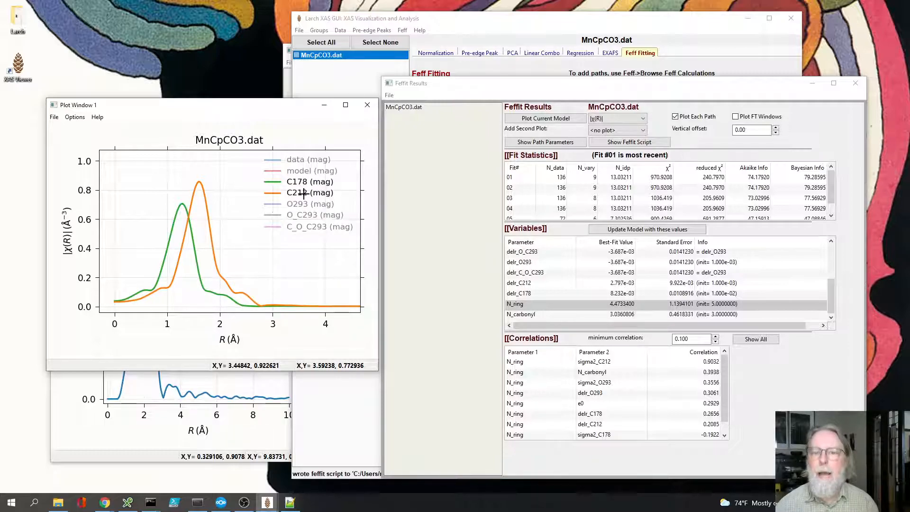
click(300, 169)
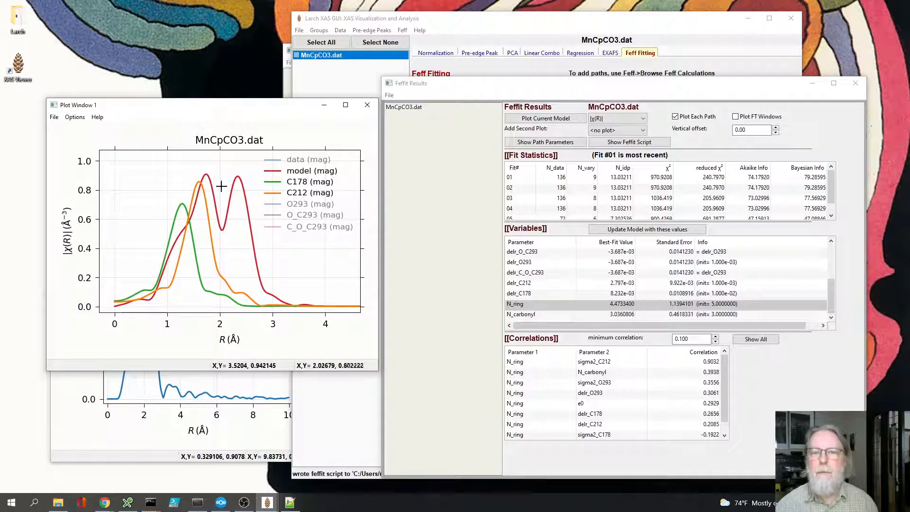
Show the O293, O_C293 and C_O_C293 path traces again for comparison with the model
click(297, 205)
click(299, 216)
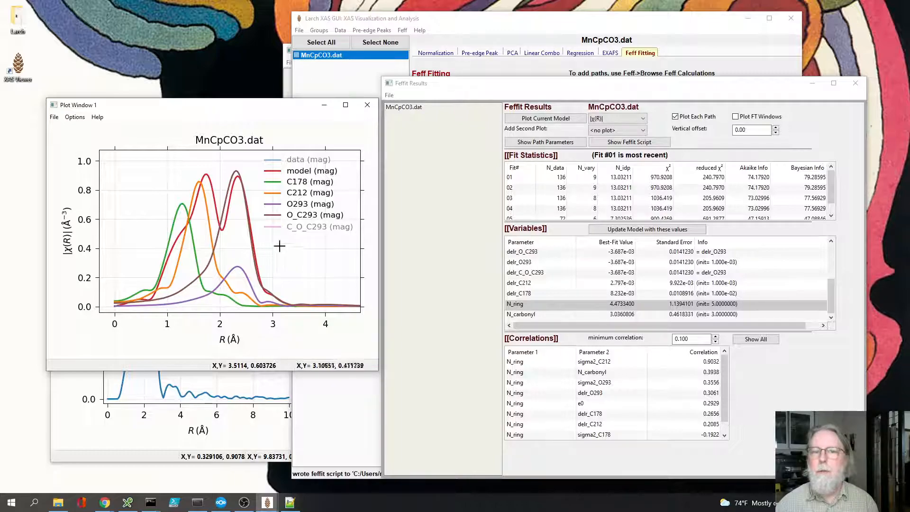
click(313, 226)
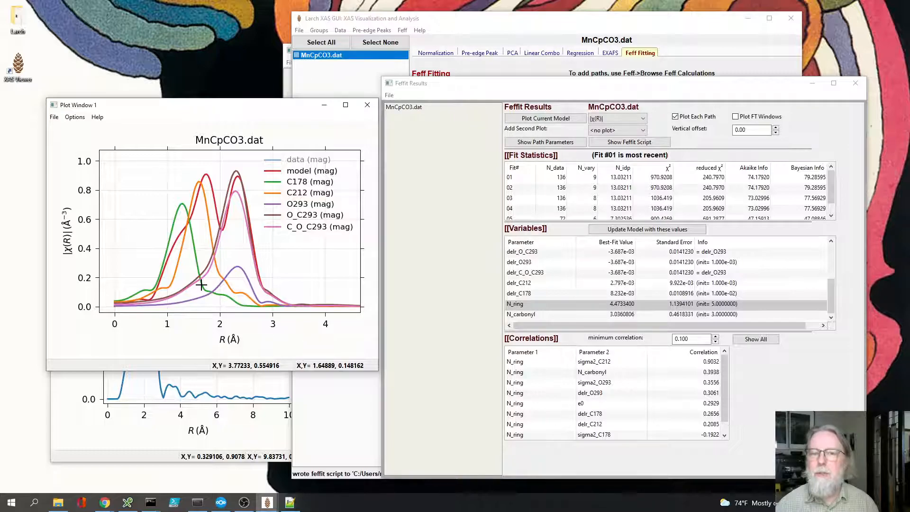
Plot the fit results and individual path contributions as Re[χ(R)]
click(613, 118)
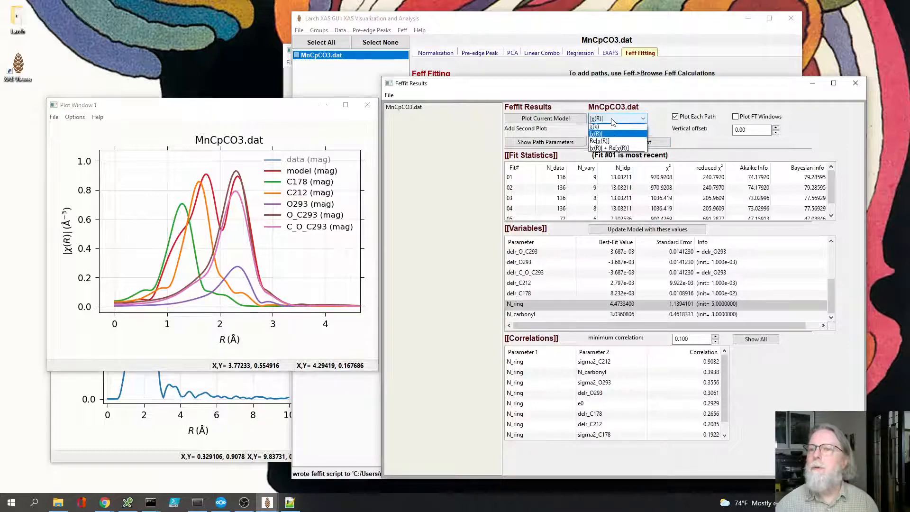
click(609, 144)
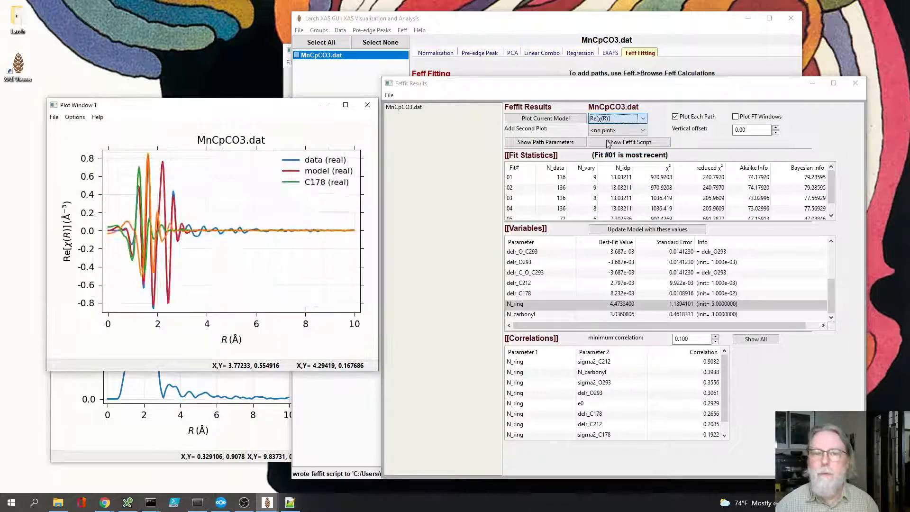
Enlarge the plot window and magnify the Re[χ(R)] traces over the range from 0 to about 2.5 Å
drag(118, 162, 171, 307)
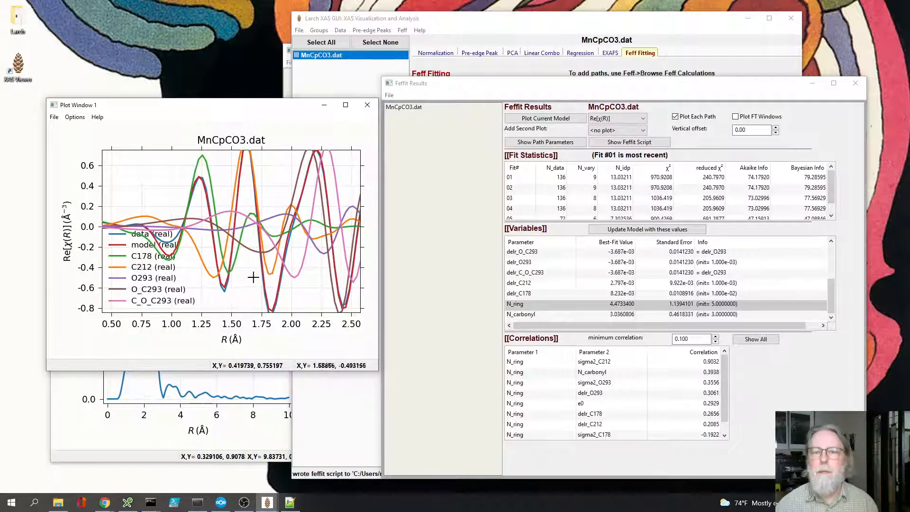
drag(379, 370, 421, 390)
right_click(203, 231)
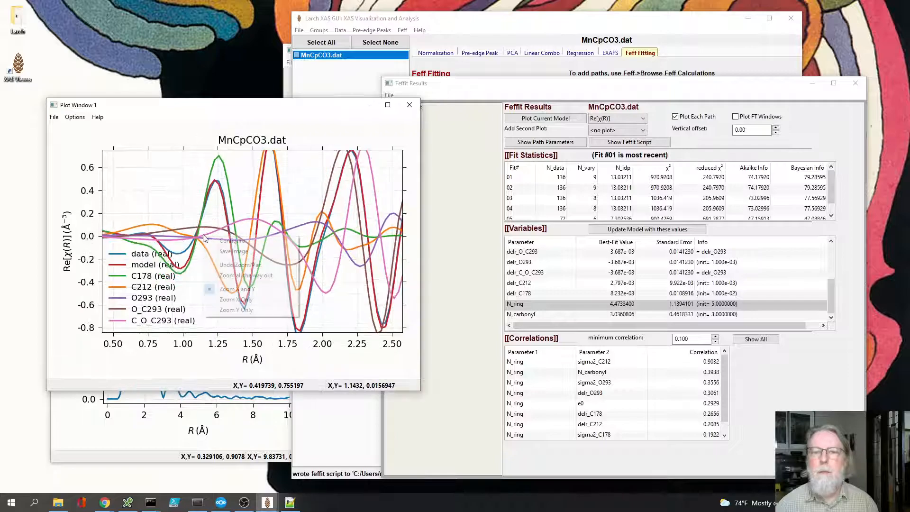
click(232, 279)
drag(109, 150, 181, 337)
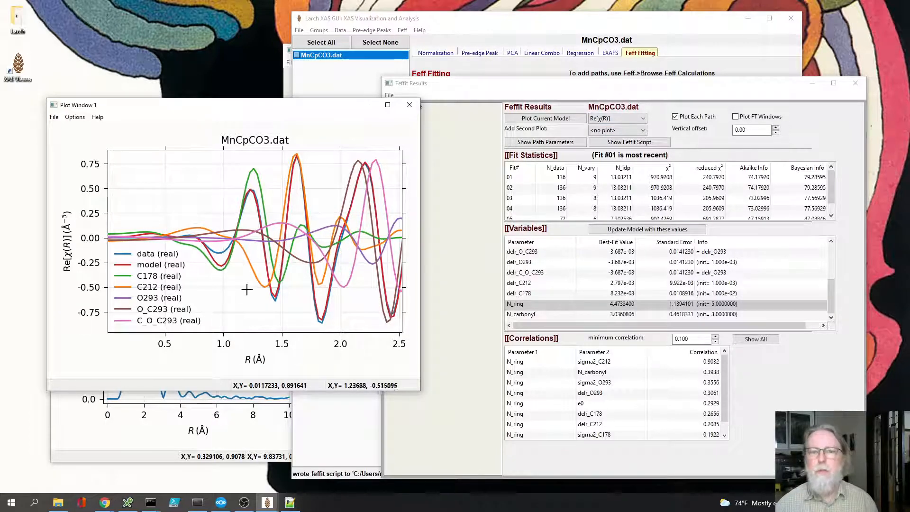
Hide the data, model, C178, O293, O_C293 and C_O_C293 traces to isolate the C212 path contribution
click(145, 255)
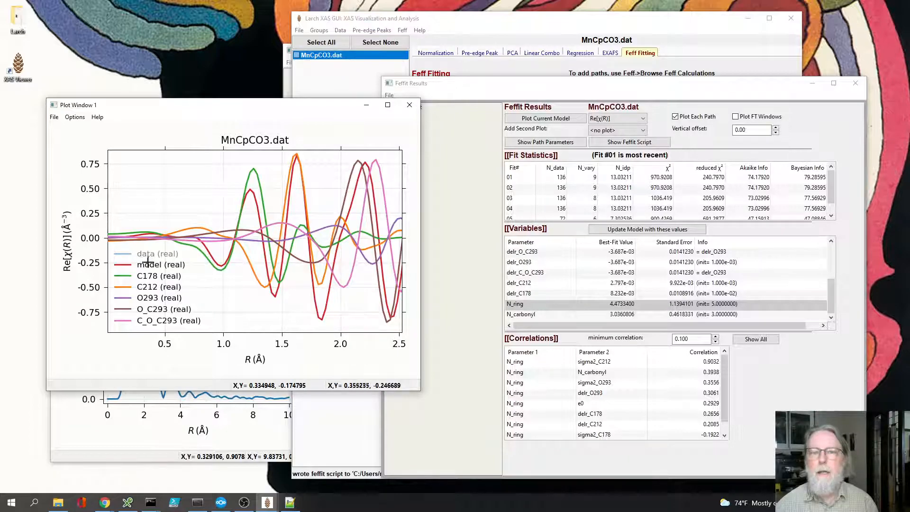
click(151, 264)
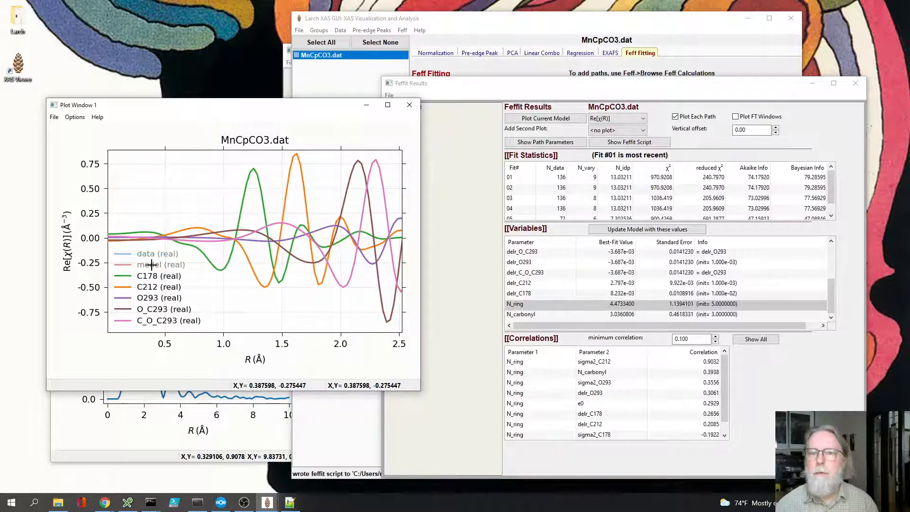
click(153, 277)
click(152, 297)
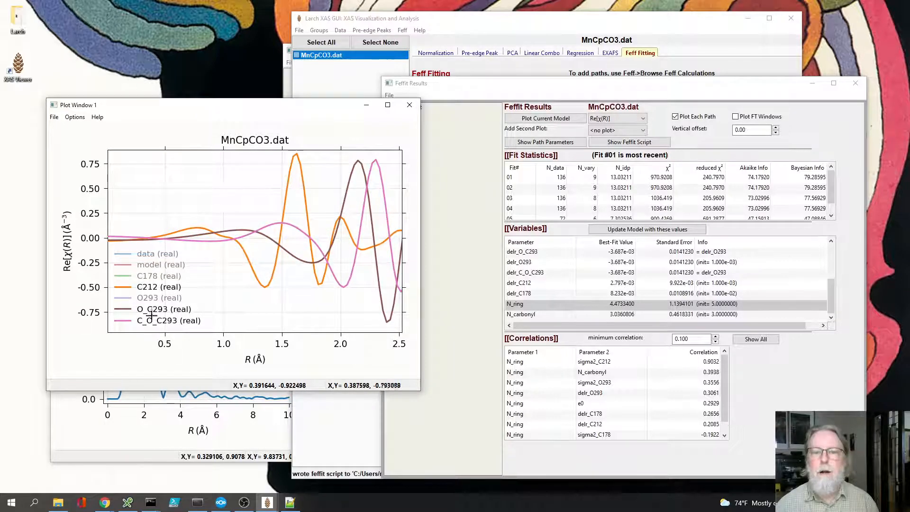
click(152, 308)
click(152, 320)
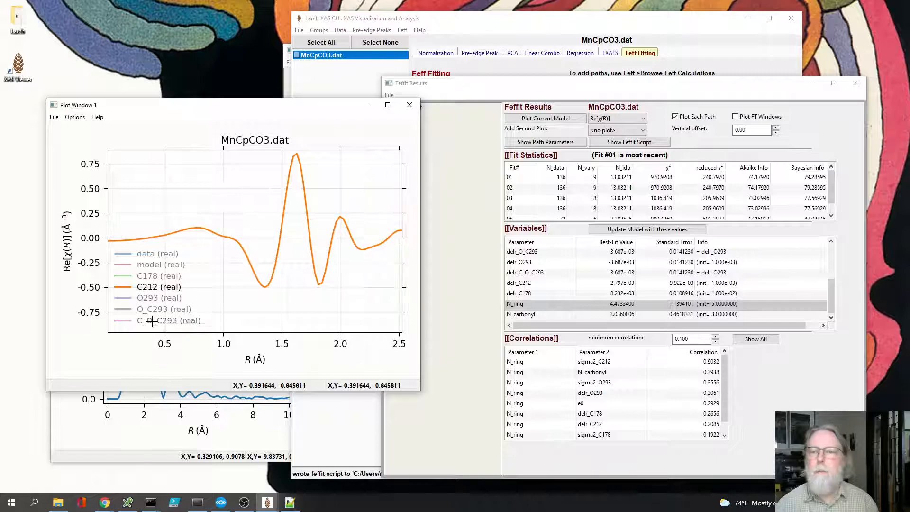
Show the C178, O293, O_C293 and C_O_C293 traces again, keeping the data and model hidden
click(155, 276)
click(152, 298)
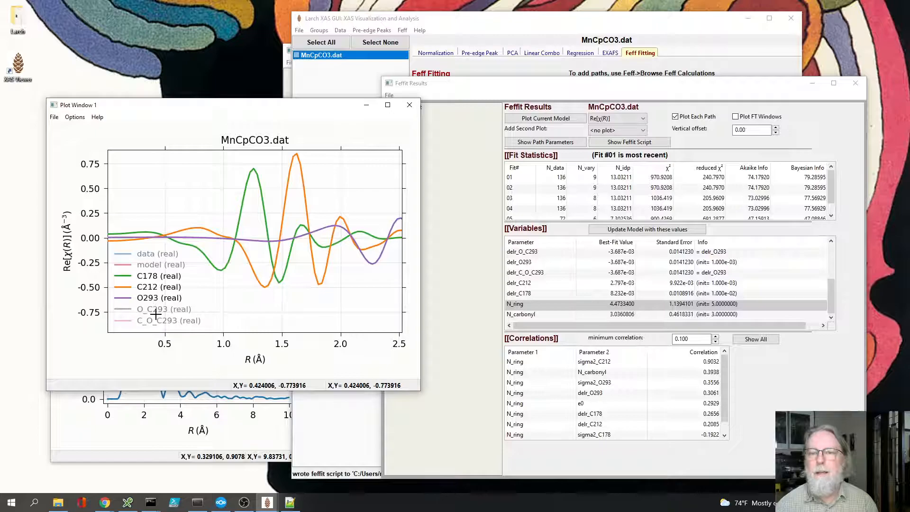
click(156, 310)
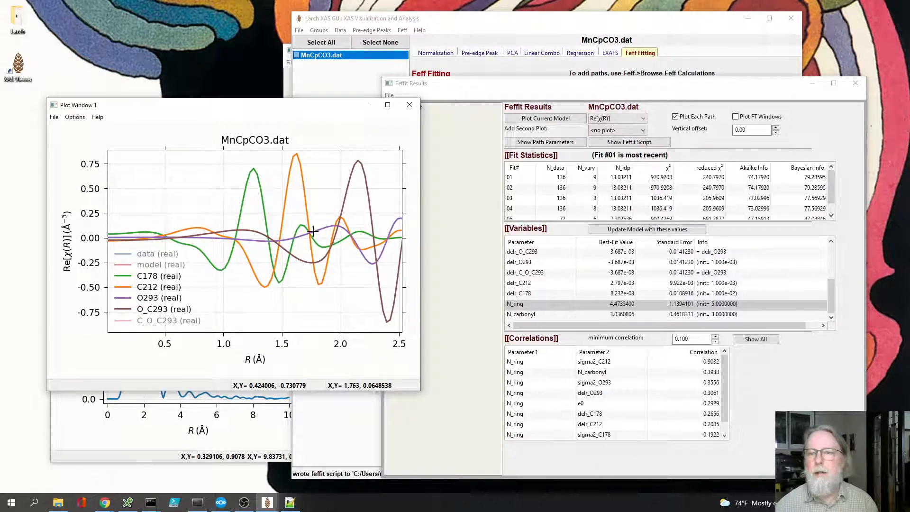
click(185, 321)
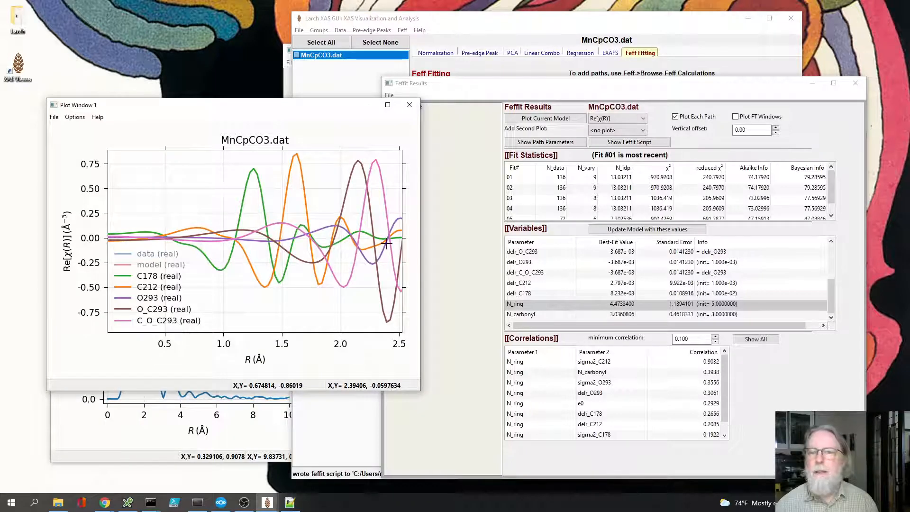
Plot the fit and path contributions as |χ(R)|, and magnify the region from about 1.4 to 2.8 Å
click(598, 119)
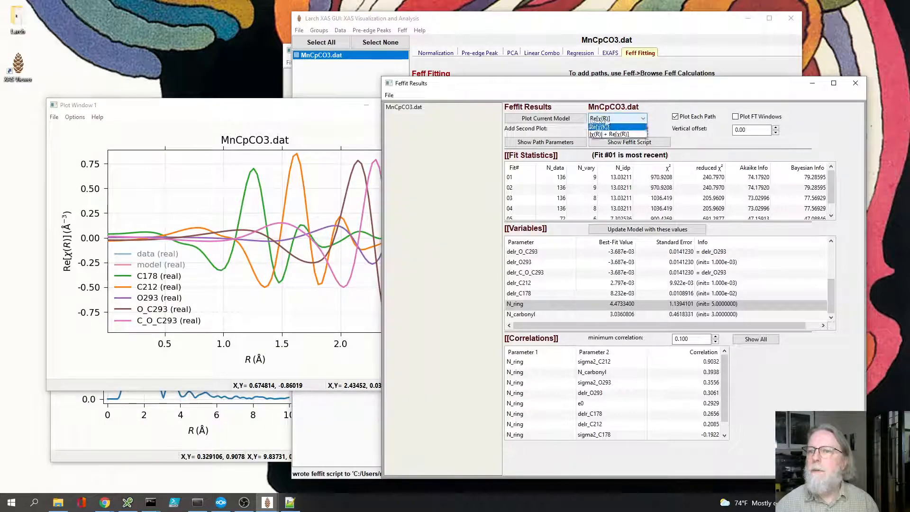
click(605, 135)
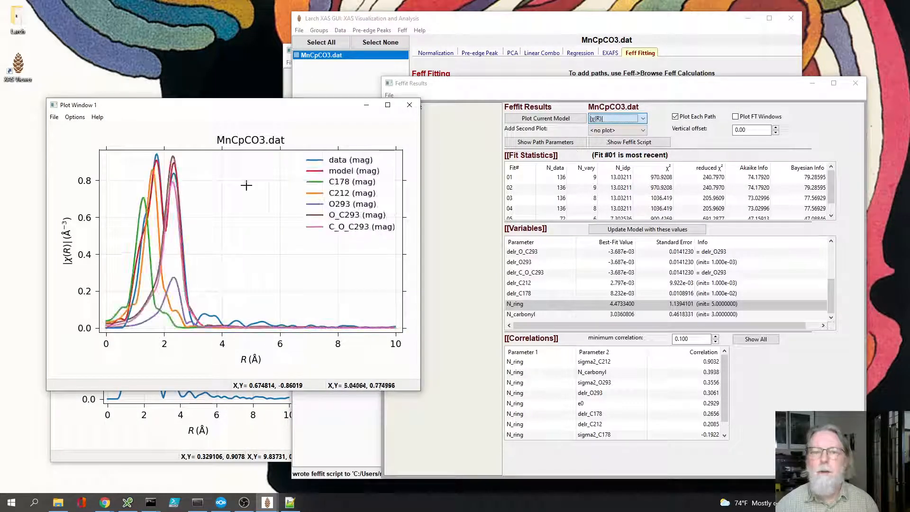
drag(146, 152, 185, 334)
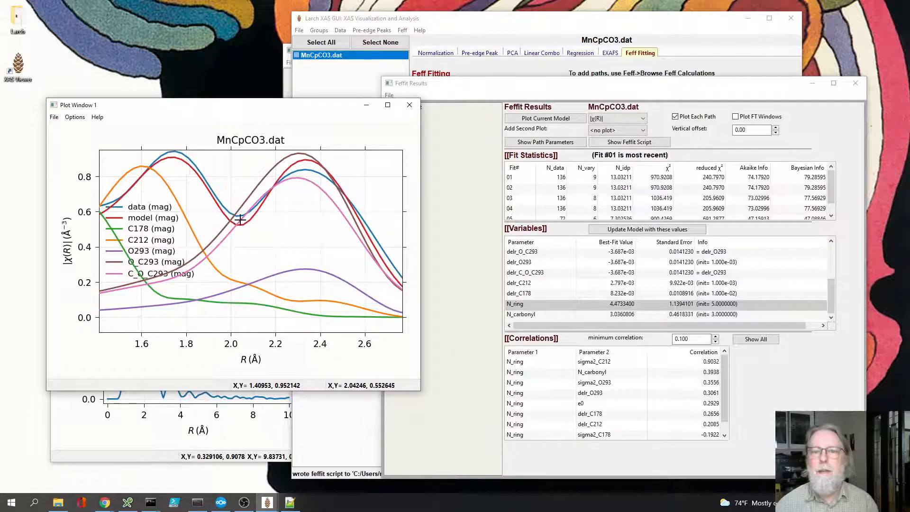
right_click(268, 249)
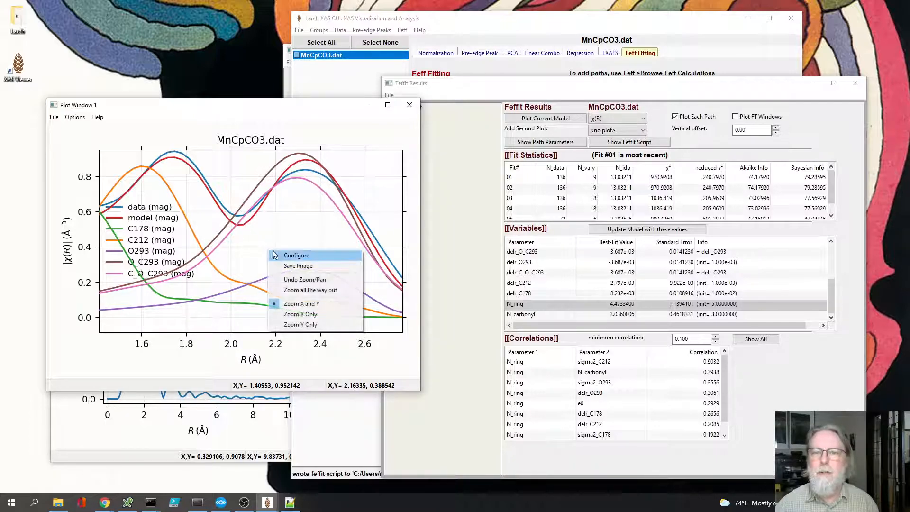
Remove the individual paths from the |χ(R)| plot, and reposition the plot and fit results windows
click(698, 119)
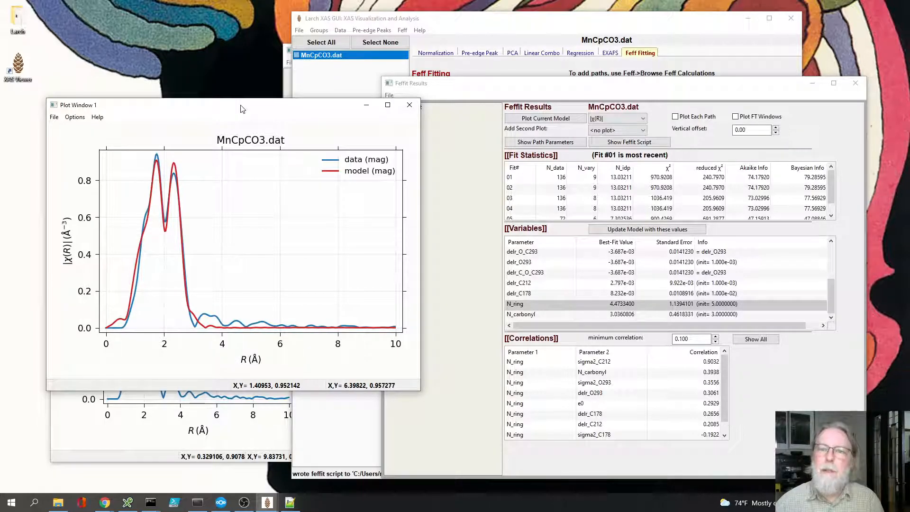
drag(240, 108, 215, 121)
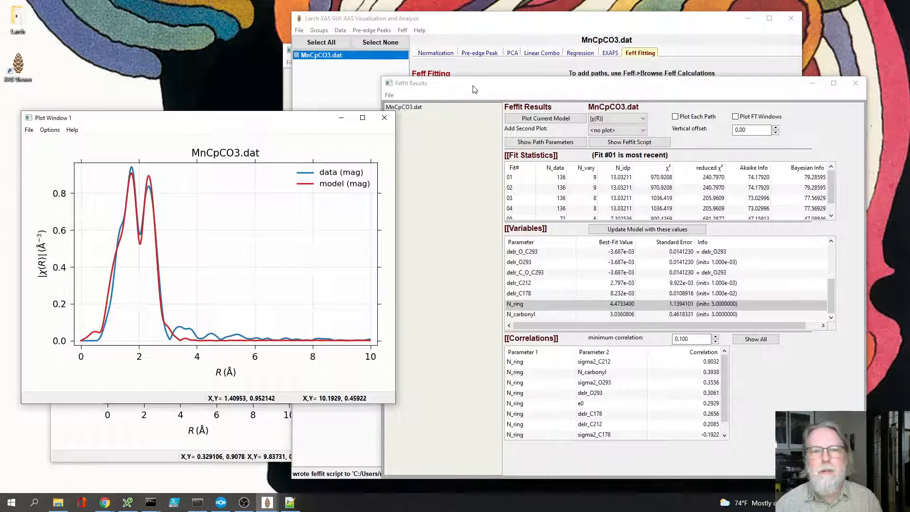
drag(478, 89, 475, 77)
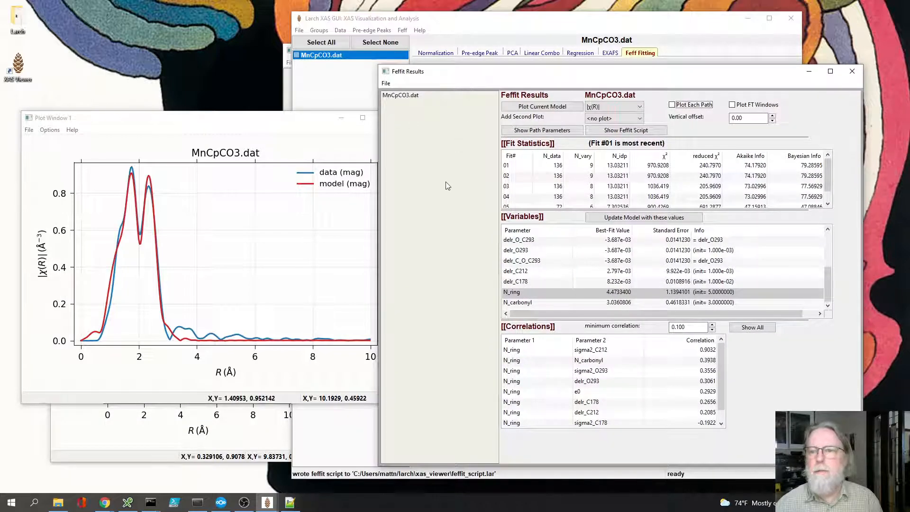